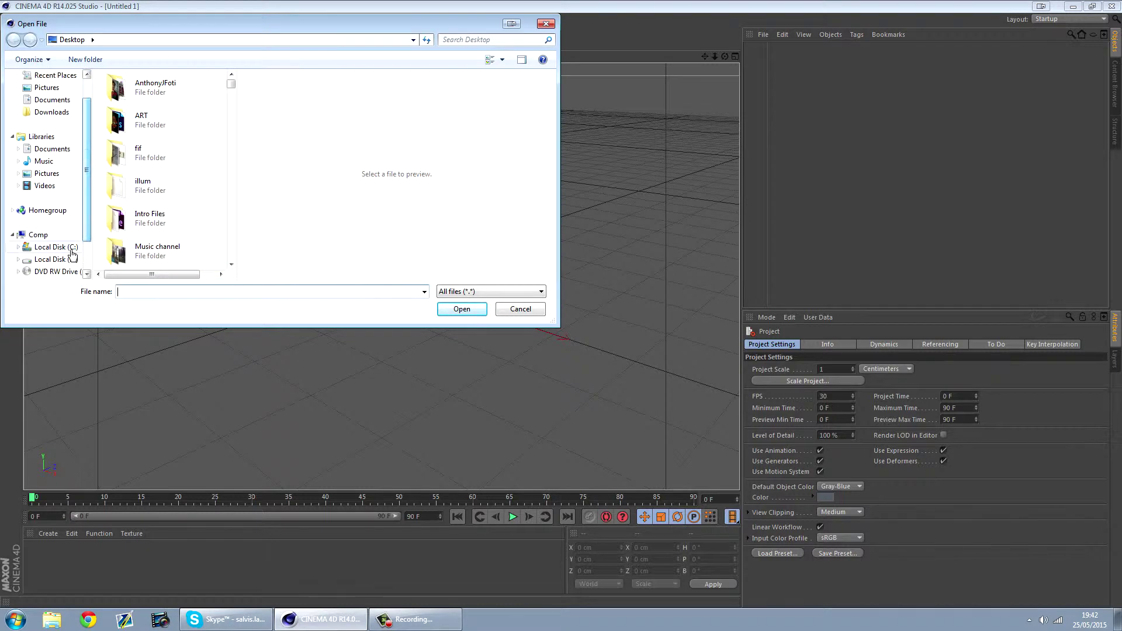
{"action": "left_click", "coordinate": [65, 262]}
{"action": "double_click", "coordinate": [148, 134]}
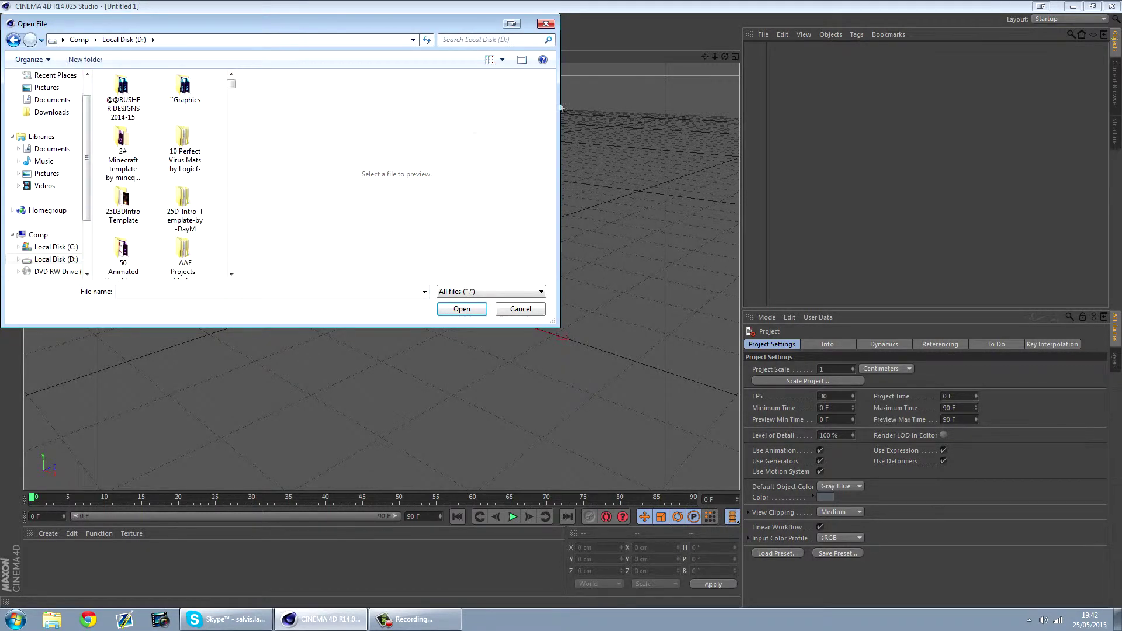
{"action": "left_click_drag", "start_coordinate": [563, 80], "coordinate": [938, 88]}
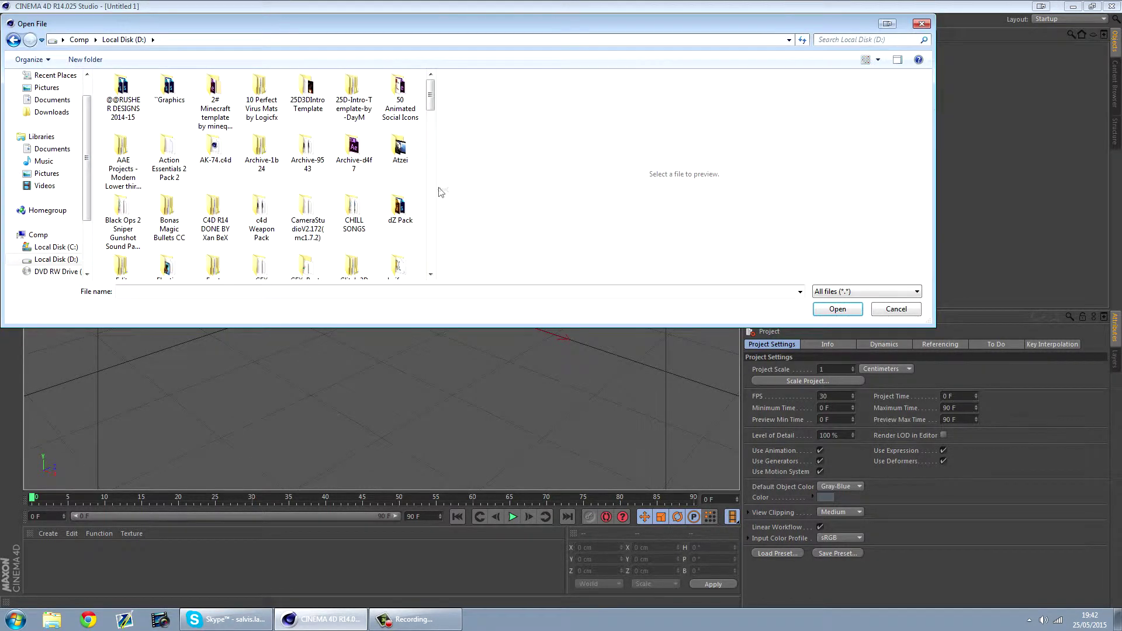
{"action": "left_click_drag", "start_coordinate": [442, 191], "coordinate": [751, 170]}
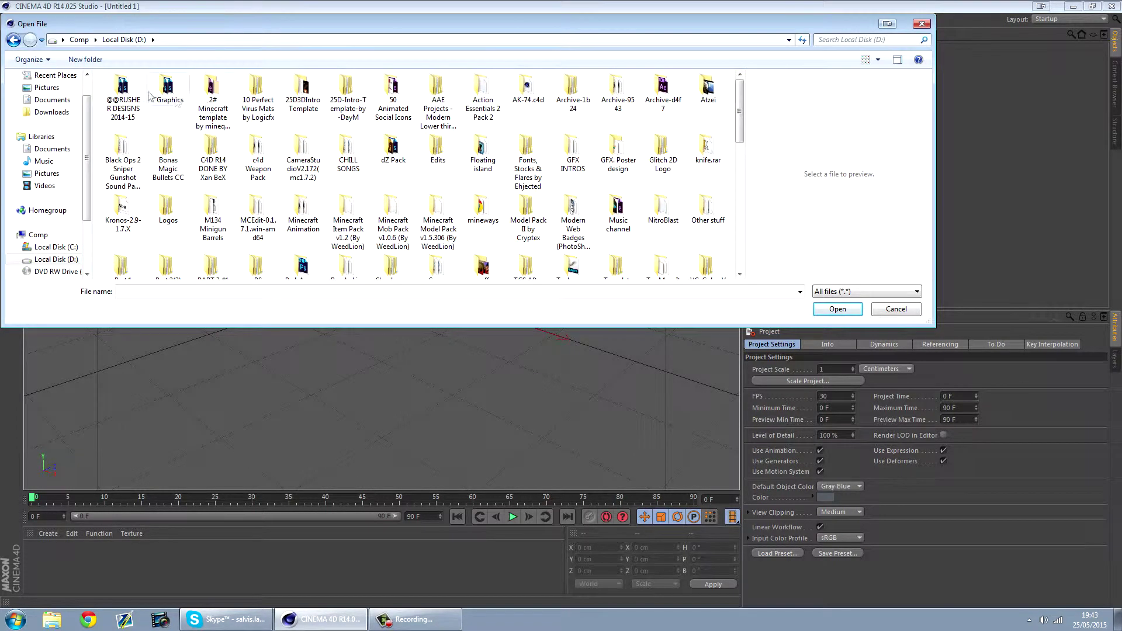
{"action": "double_click", "coordinate": [122, 93]}
{"action": "left_click", "coordinate": [381, 199]}
{"action": "left_click_drag", "start_coordinate": [404, 331], "coordinate": [404, 460]}
{"action": "left_click", "coordinate": [201, 203]}
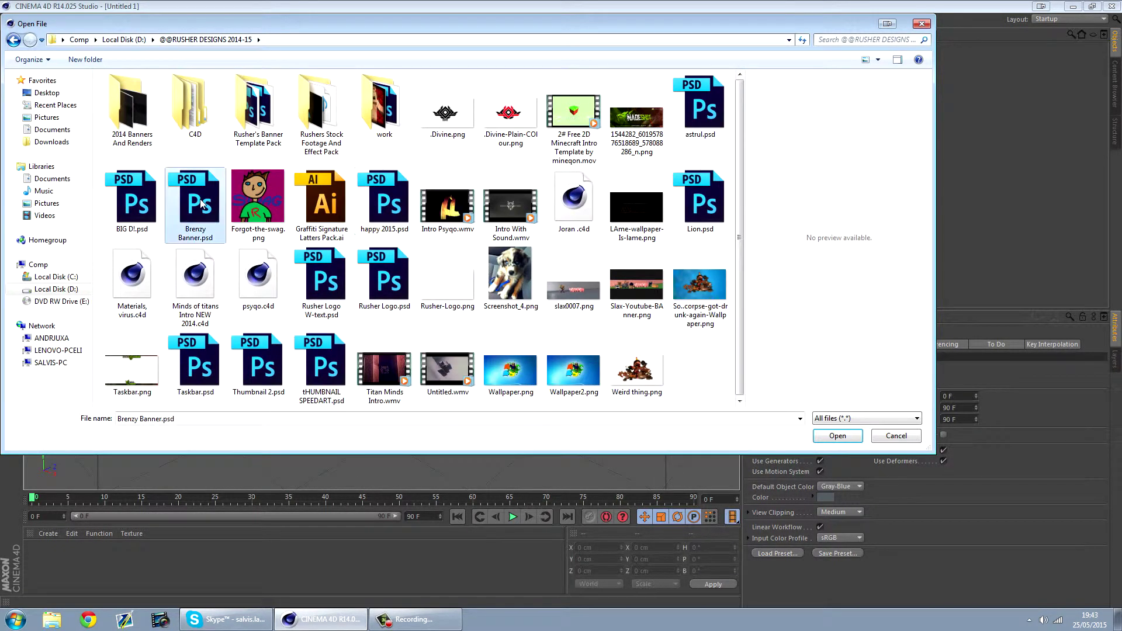
Open the project Rusher 2014.c4d from the 2014 folder inside C4D and dismiss the missing-plugins warning.
{"action": "double_click", "coordinate": [219, 122]}
{"action": "double_click", "coordinate": [122, 94]}
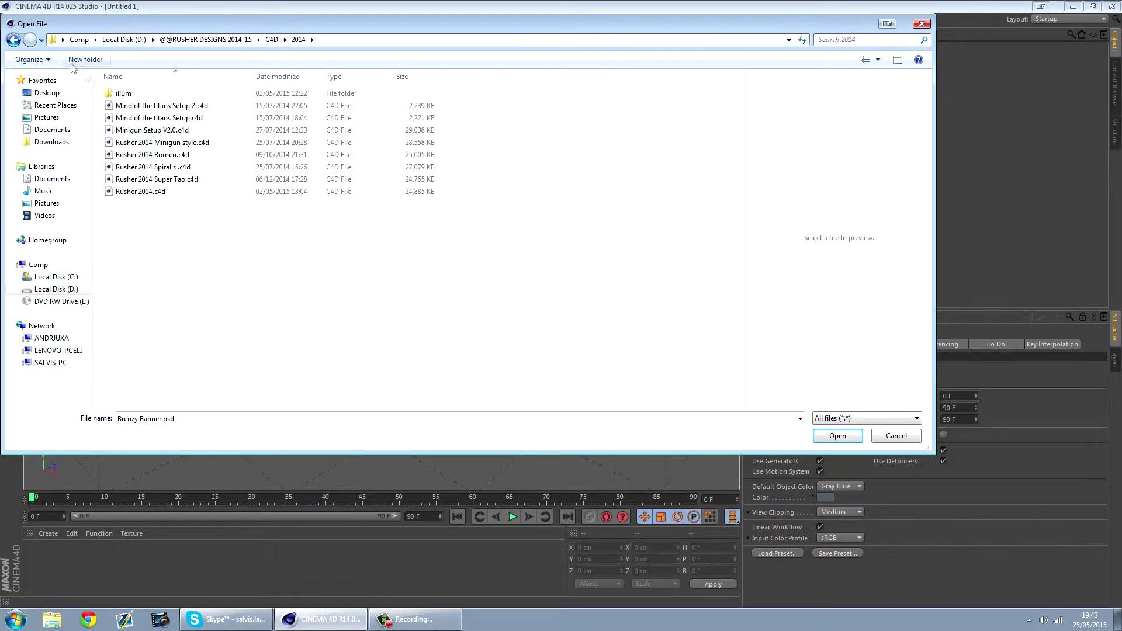
{"action": "double_click", "coordinate": [147, 191]}
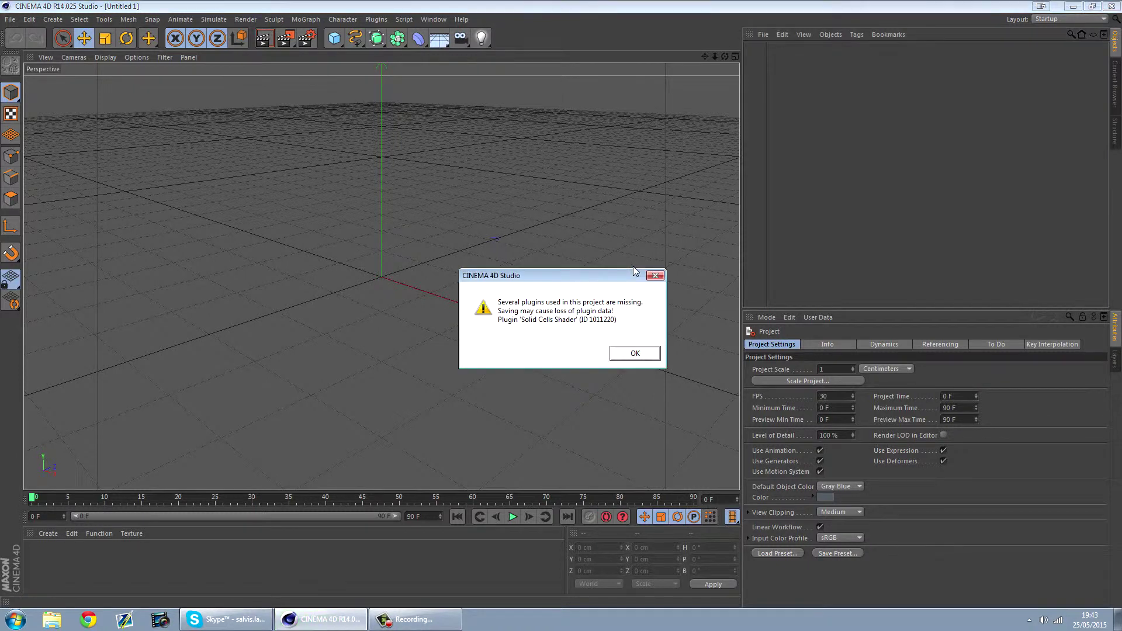
{"action": "left_click", "coordinate": [634, 354]}
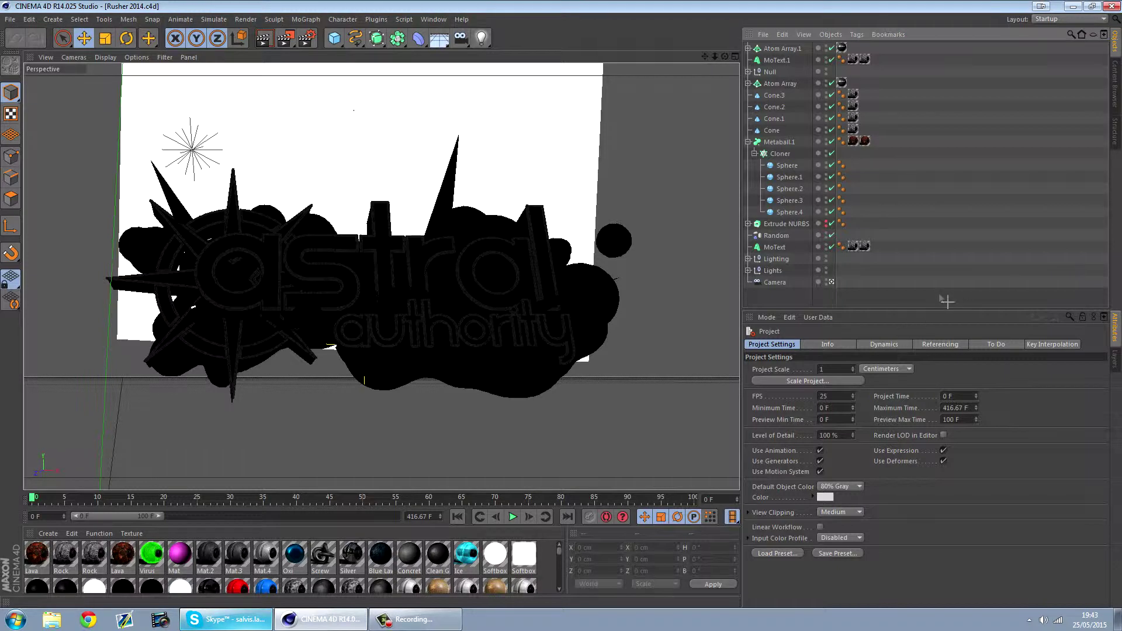
Delete the Atom Array.1 and MoText.1 objects that form the "authority" text.
{"action": "left_click", "coordinate": [778, 49]}
{"action": "key", "text": "Delete"}
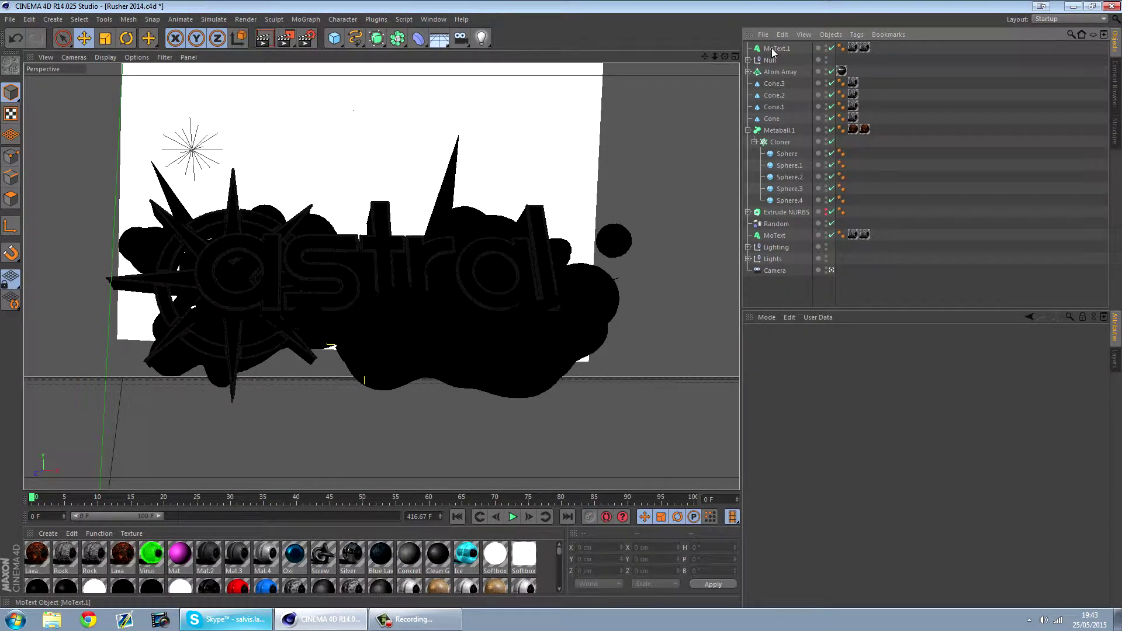
{"action": "left_click", "coordinate": [773, 50]}
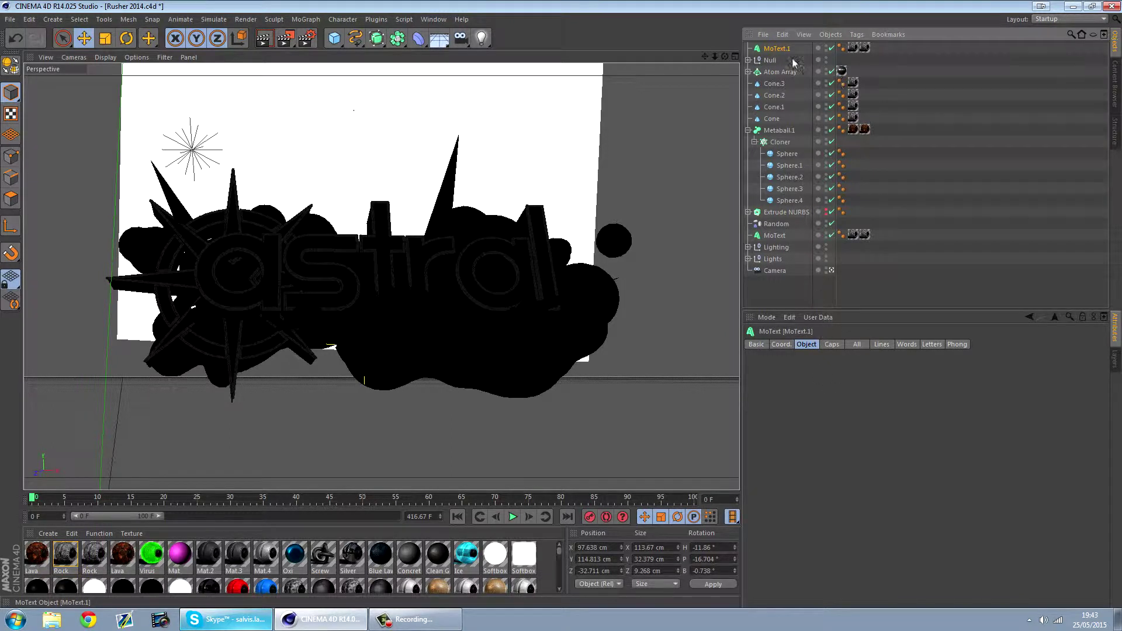
{"action": "key", "text": "Delete"}
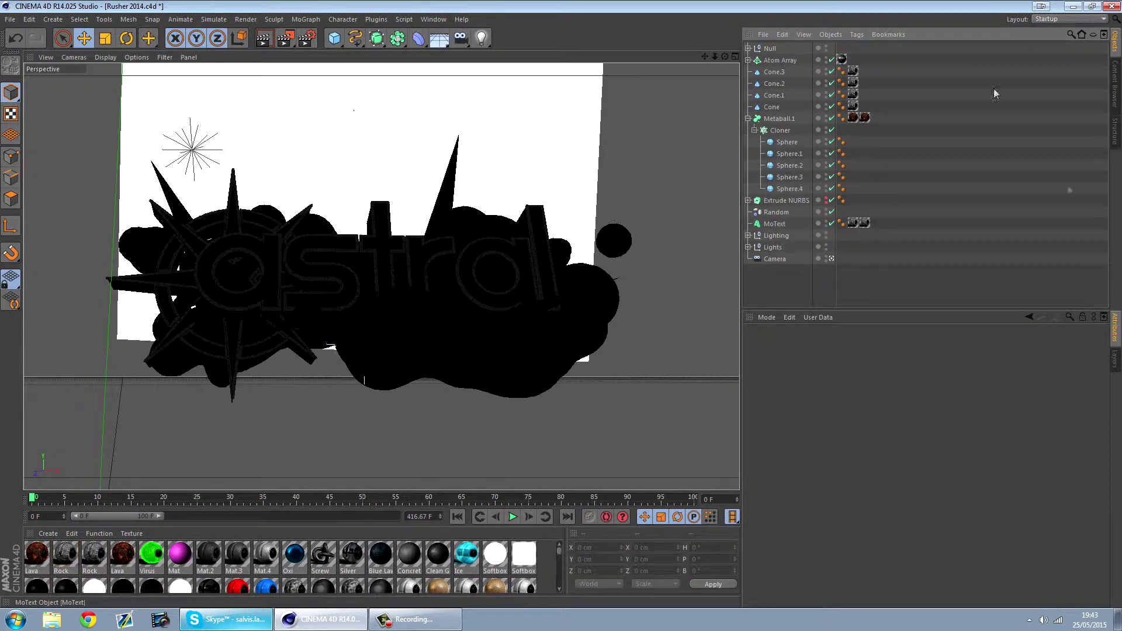
Delete the MoText object belonging to the "astral" text.
{"action": "left_click", "coordinate": [779, 119]}
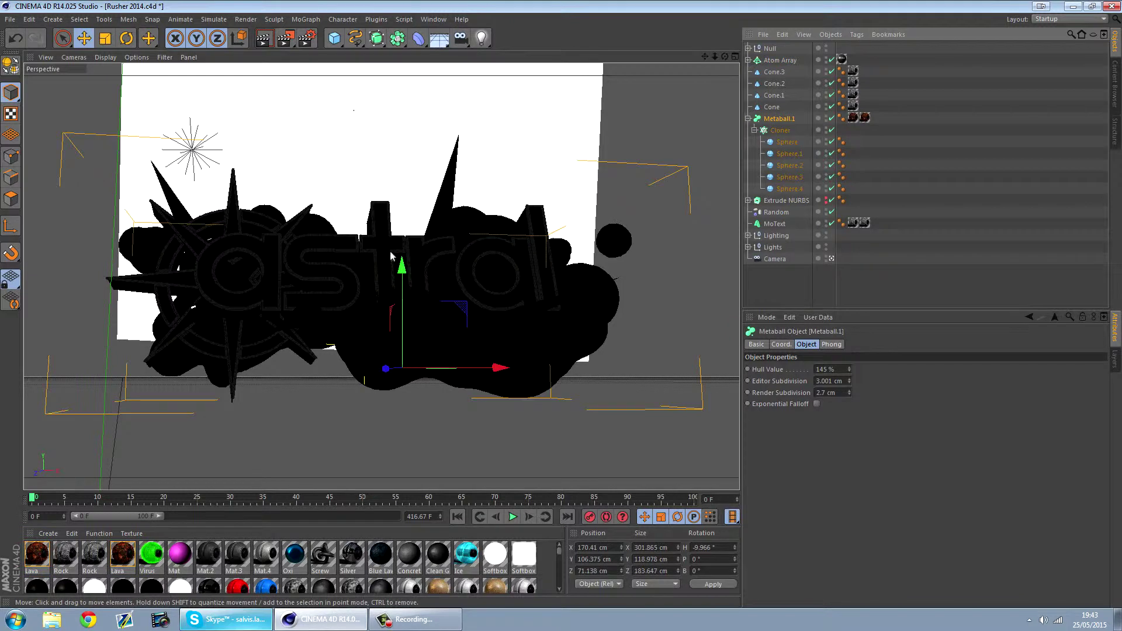
{"action": "left_click", "coordinate": [775, 224]}
{"action": "key", "text": "Delete"}
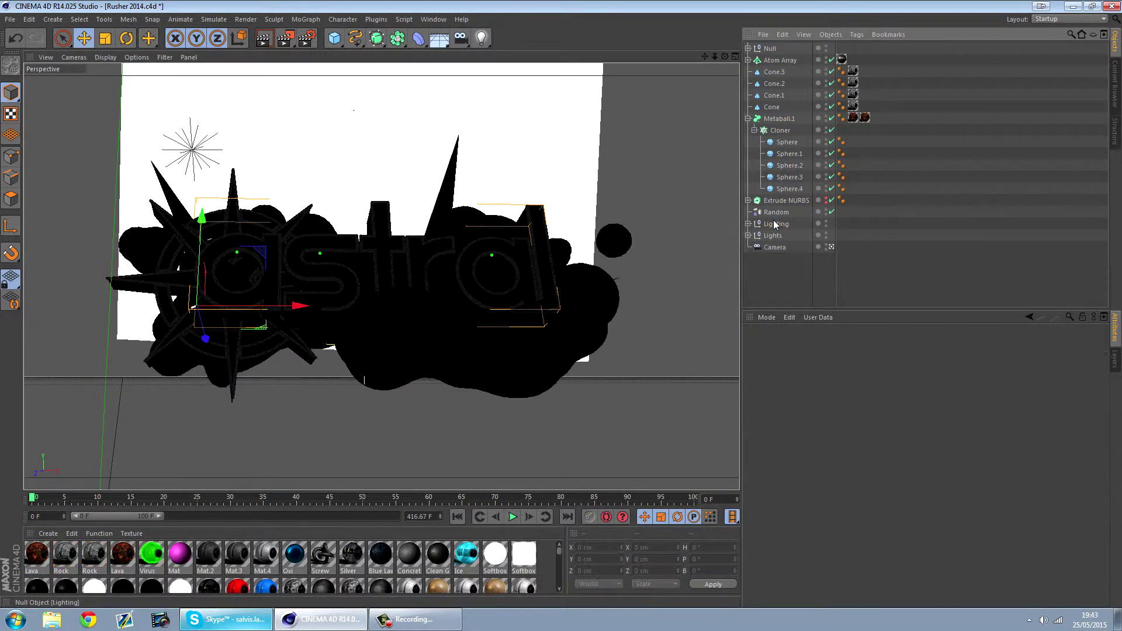
{"action": "left_click", "coordinate": [773, 204]}
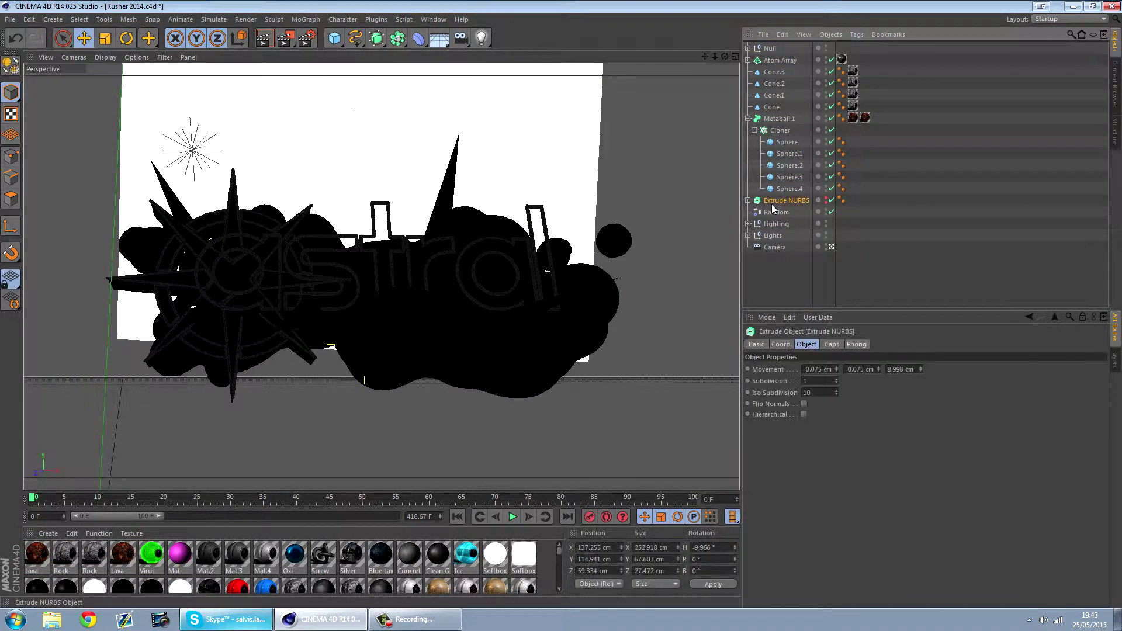
{"action": "key", "text": "ctrl+z"}
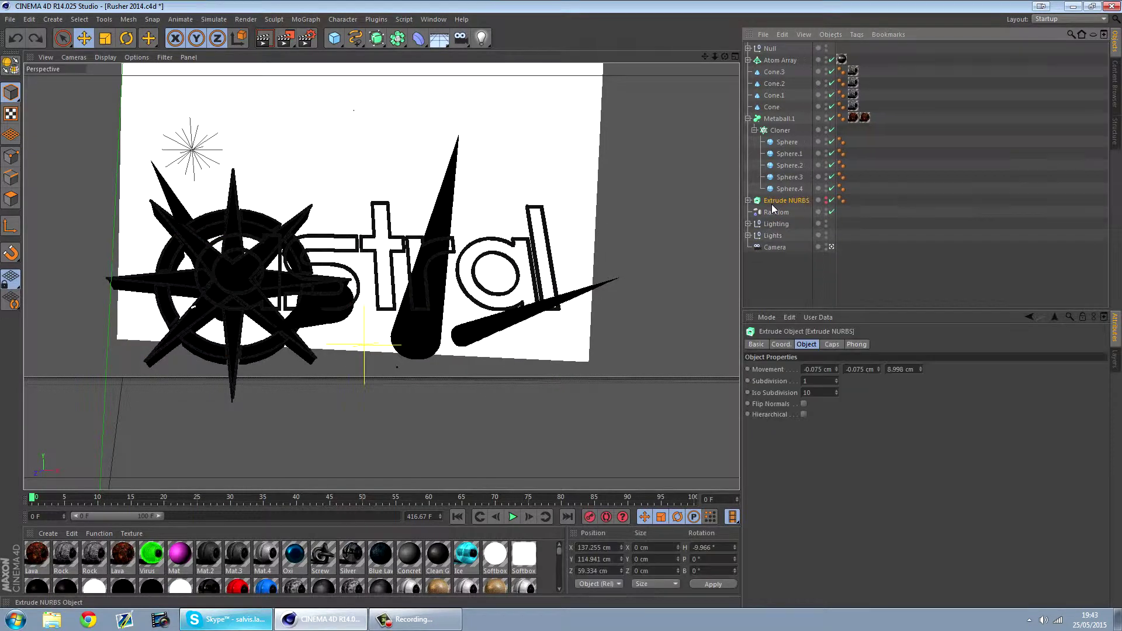
{"action": "key", "text": "ctrl+y"}
Collapse the Metaball.1 hierarchy and delete the remaining Atom Array and the Null object.
{"action": "left_click", "coordinate": [778, 119]}
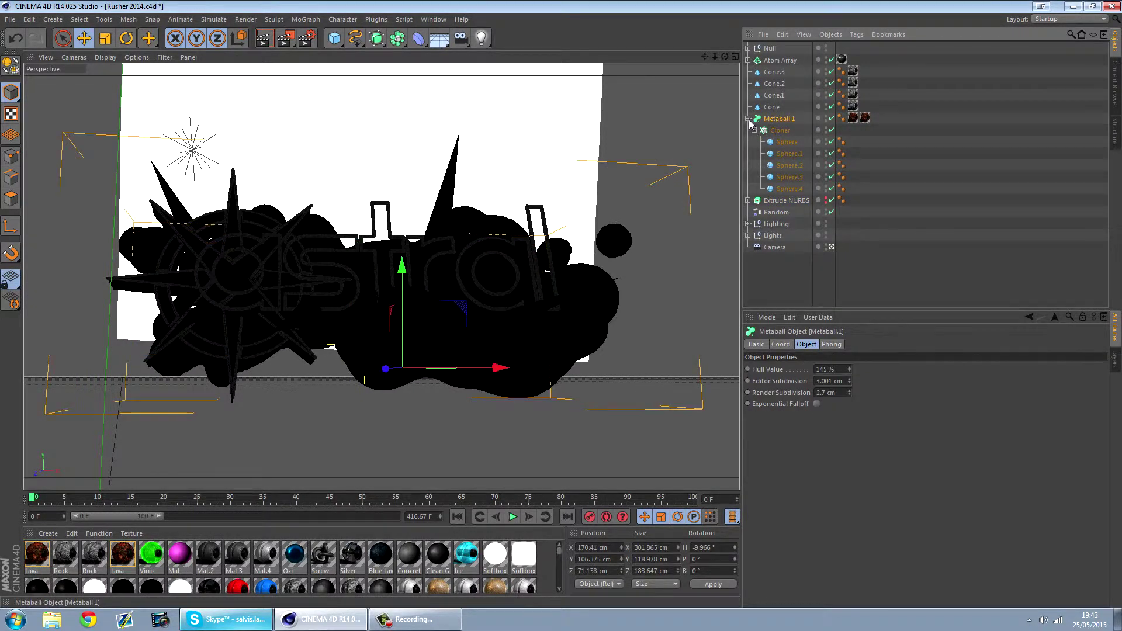
{"action": "left_click", "coordinate": [749, 119]}
{"action": "left_click", "coordinate": [777, 60]}
{"action": "key", "text": "Delete"}
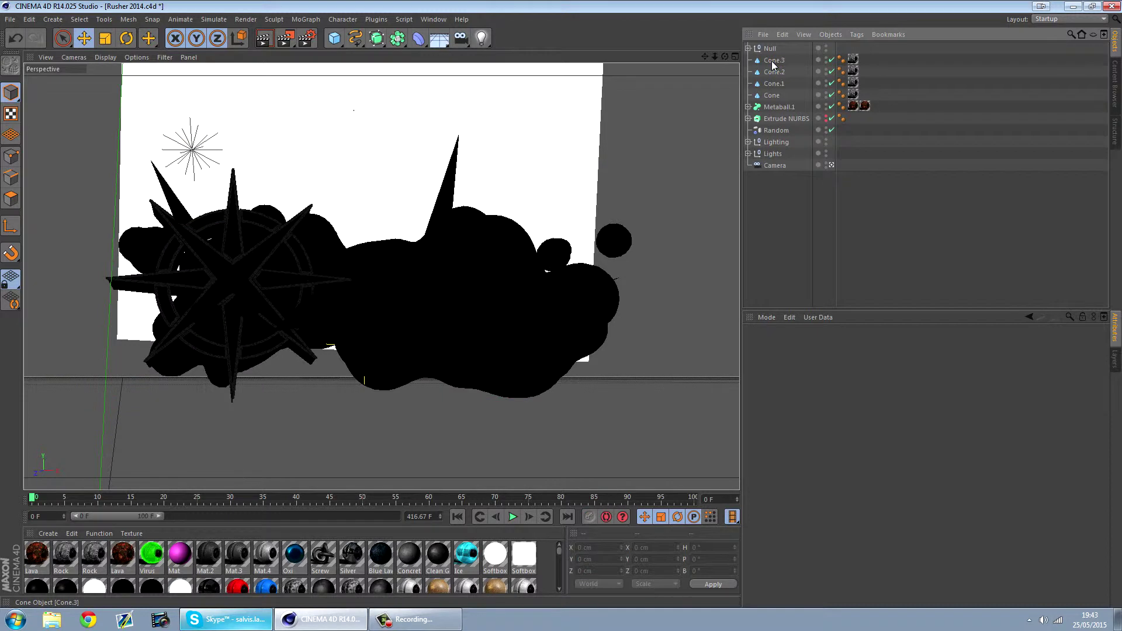
{"action": "left_click", "coordinate": [770, 48]}
{"action": "key", "text": "Delete"}
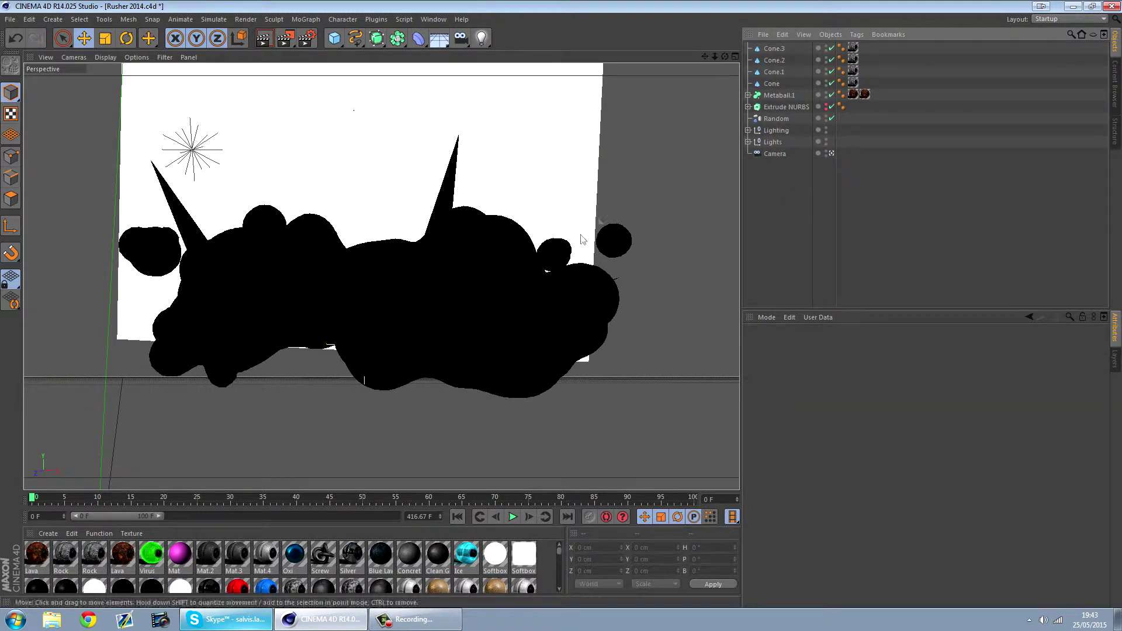
Delete the first four materials, the two Lava and two Rock materials, from the project.
{"action": "left_click", "coordinate": [123, 555]}
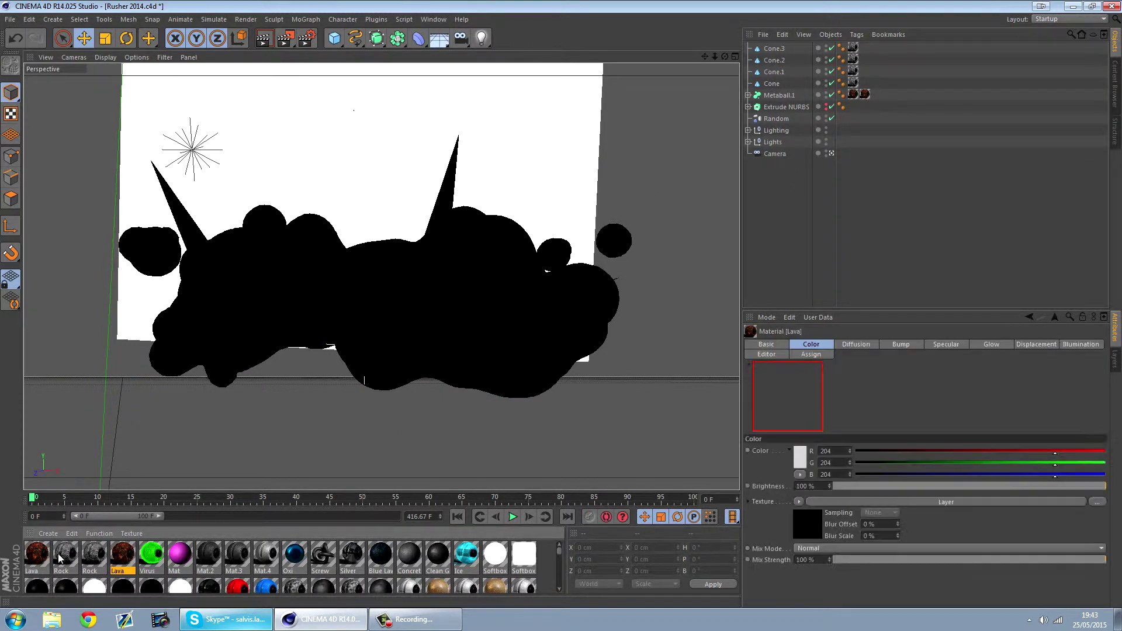
{"action": "left_click", "coordinate": [38, 556], "text": "shift"}
{"action": "key", "text": "Delete"}
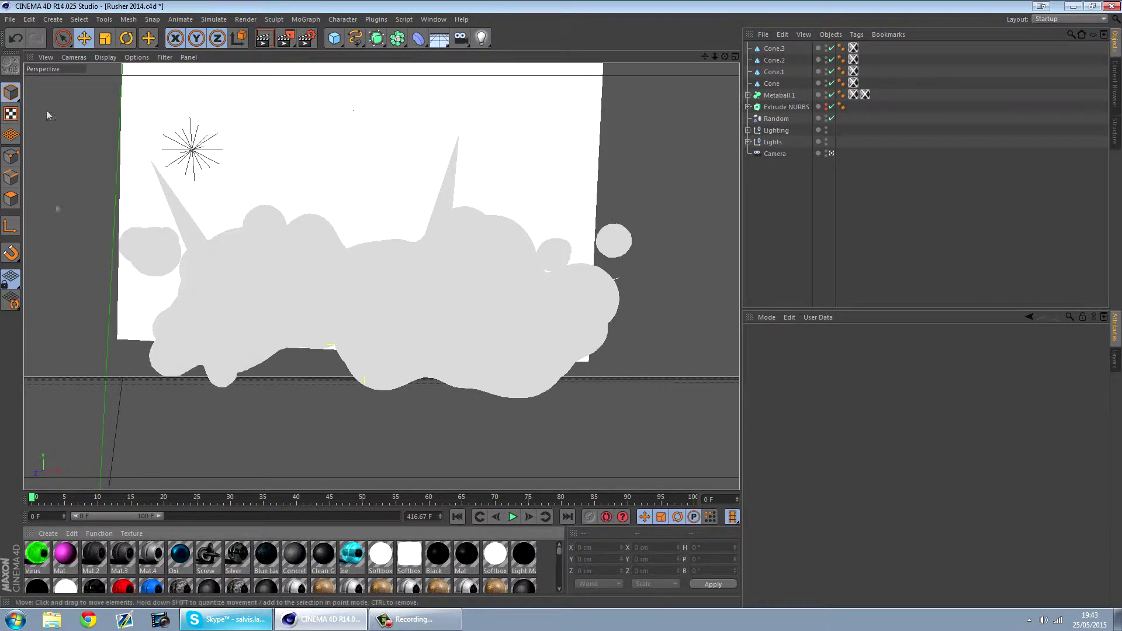
Look through the Other Peoples Packs folder inside the Graphics folder on Local Disk (D:) for a material pack.
{"action": "left_click", "coordinate": [10, 19]}
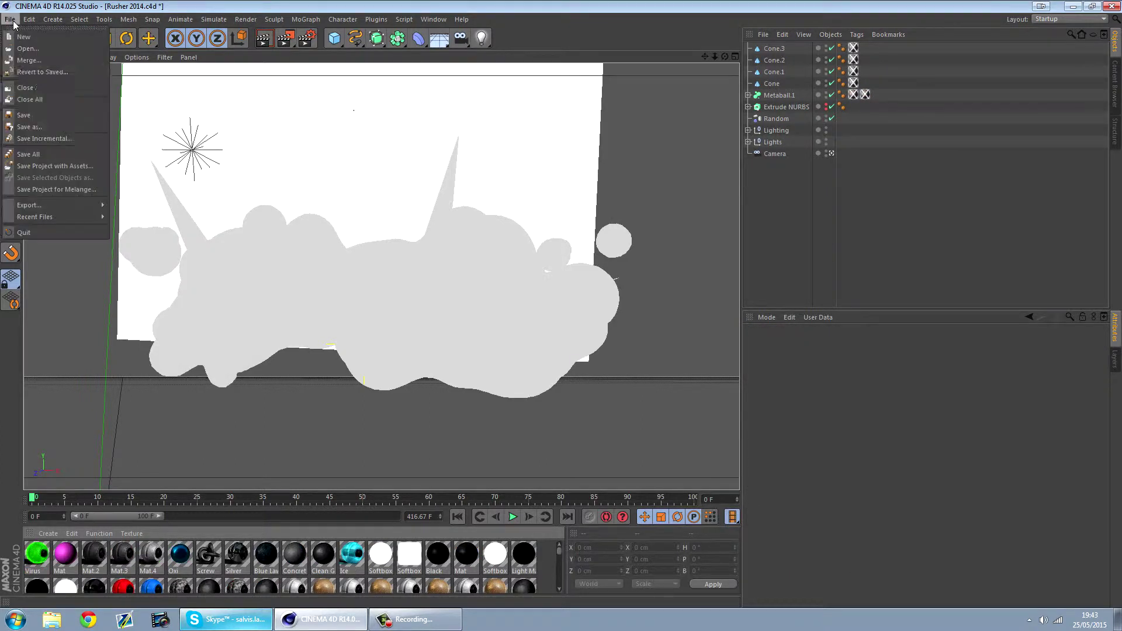
{"action": "left_click", "coordinate": [34, 52]}
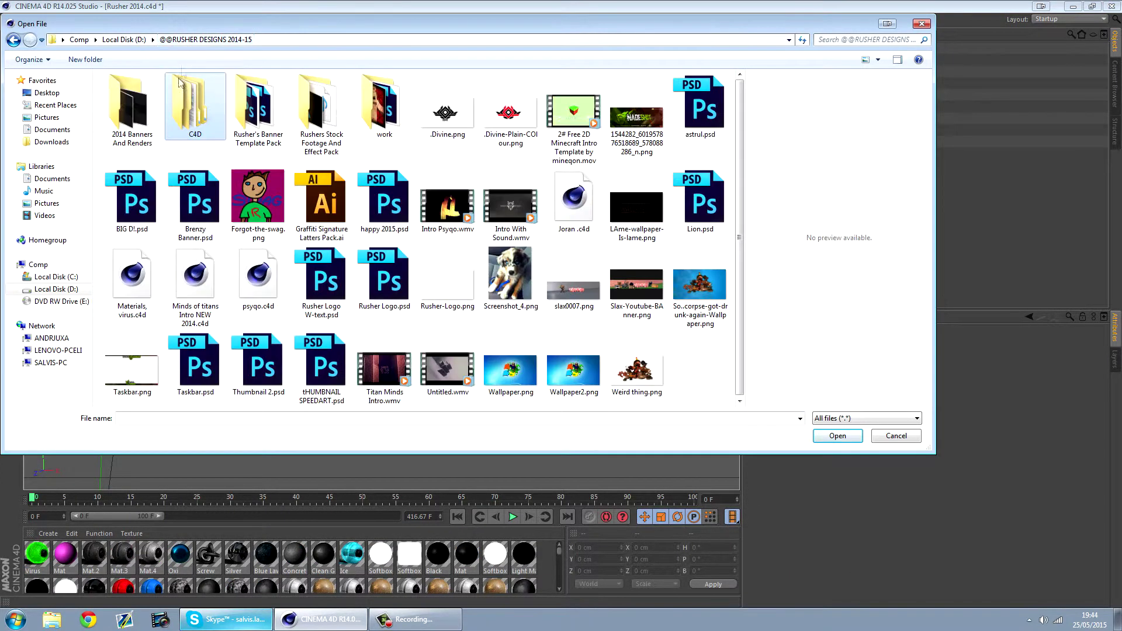
{"action": "left_click", "coordinate": [140, 39]}
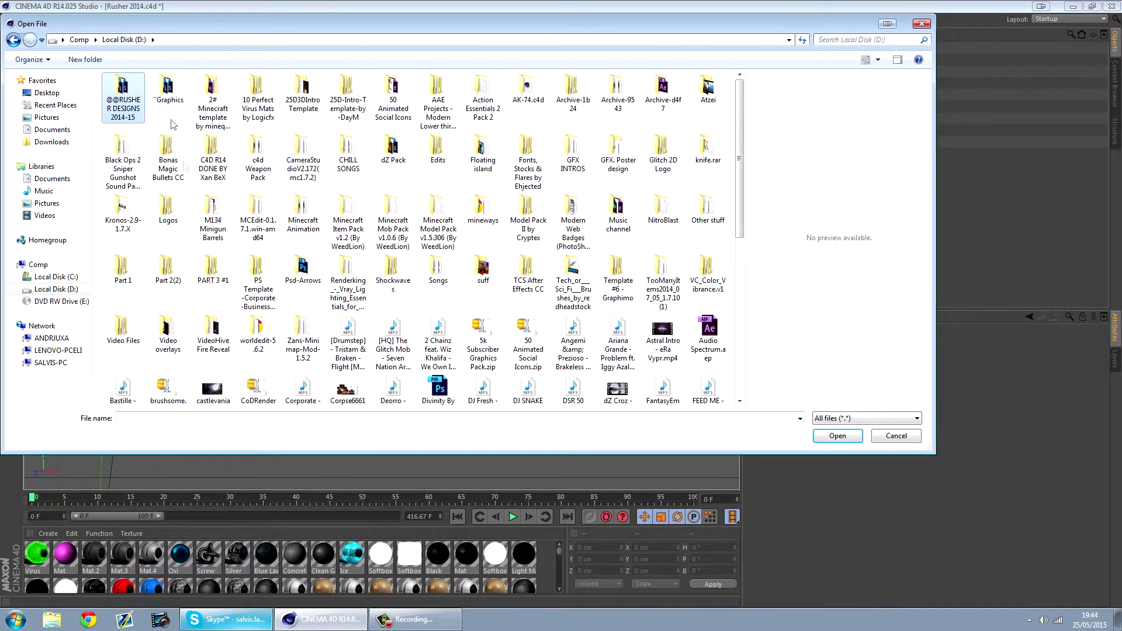
{"action": "double_click", "coordinate": [146, 99]}
{"action": "double_click", "coordinate": [148, 131]}
{"action": "scroll", "coordinate": [190, 277], "scroll_direction": "down", "scroll_amount": 4}
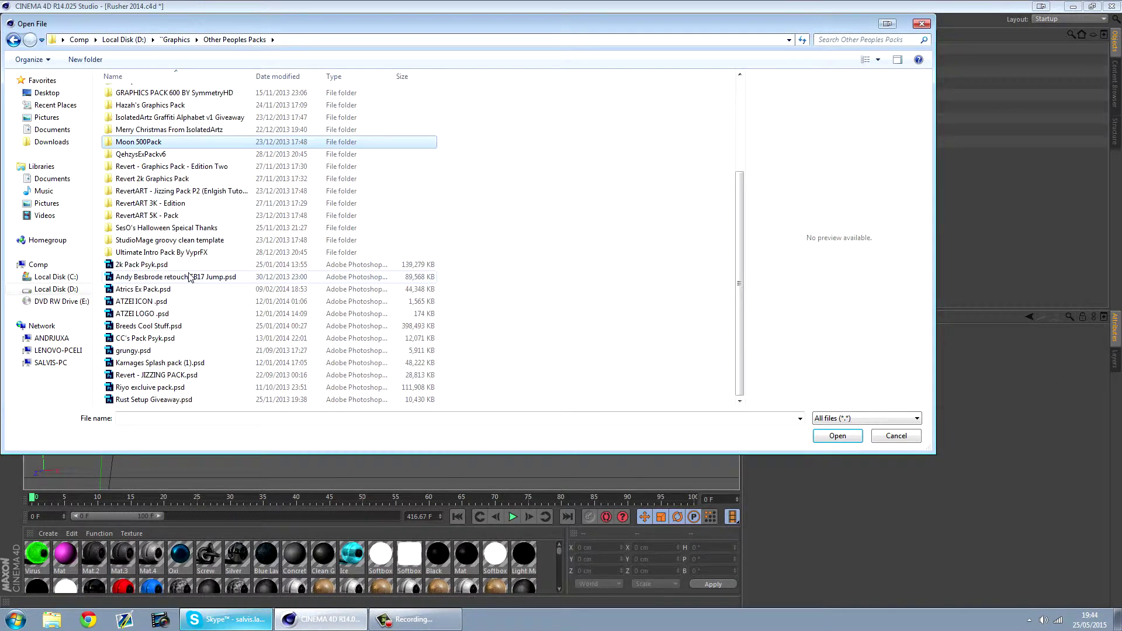
{"action": "scroll", "coordinate": [190, 276], "scroll_direction": "up", "scroll_amount": 4}
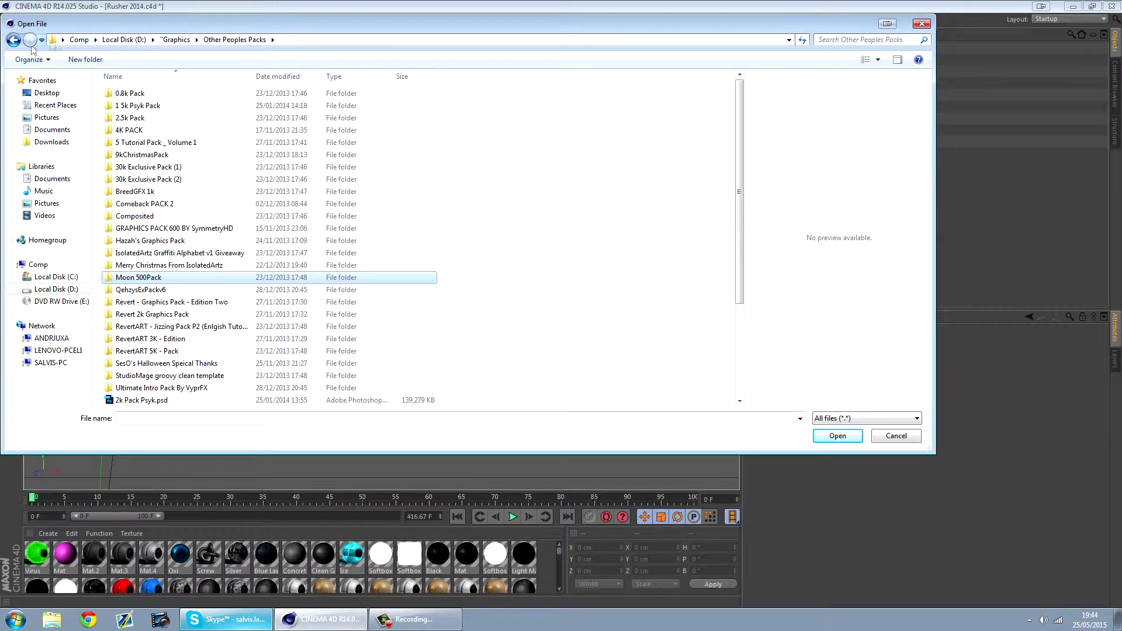
Open the library Exclusive material pack v2 by xoonfy.lib4d from the SUPER COOL STUFF BOUGHT folder.
{"action": "left_click", "coordinate": [13, 40]}
{"action": "double_click", "coordinate": [147, 93]}
{"action": "scroll", "coordinate": [212, 290], "scroll_direction": "down", "scroll_amount": 4}
{"action": "left_click", "coordinate": [170, 230]}
{"action": "left_click", "coordinate": [143, 253]}
{"action": "scroll", "coordinate": [167, 289], "scroll_direction": "down", "scroll_amount": 2}
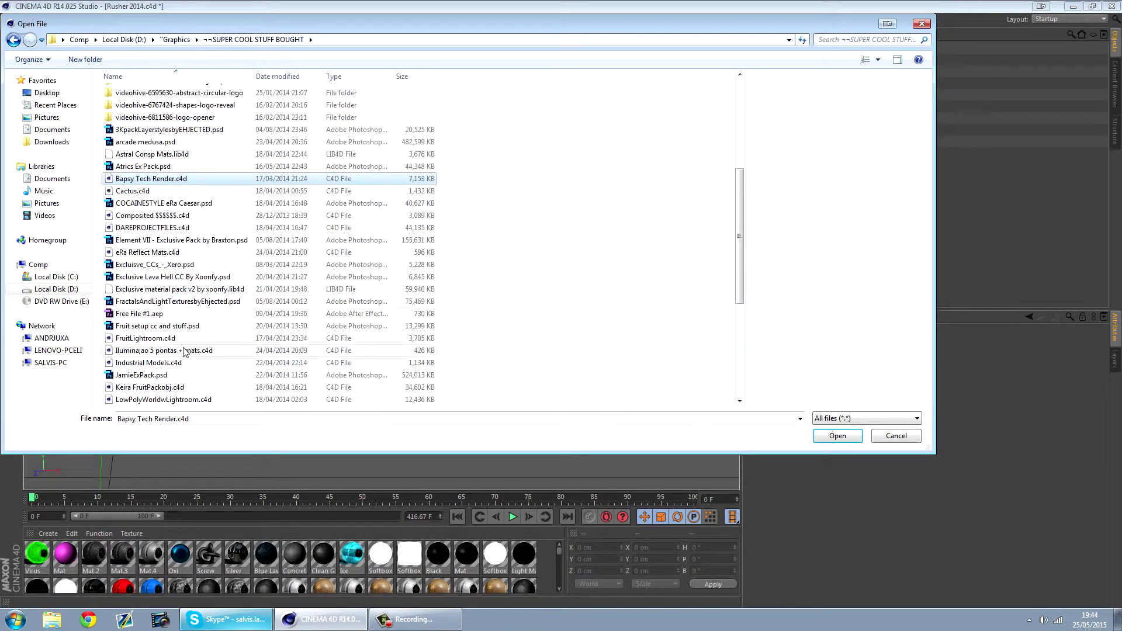
{"action": "left_click", "coordinate": [216, 291]}
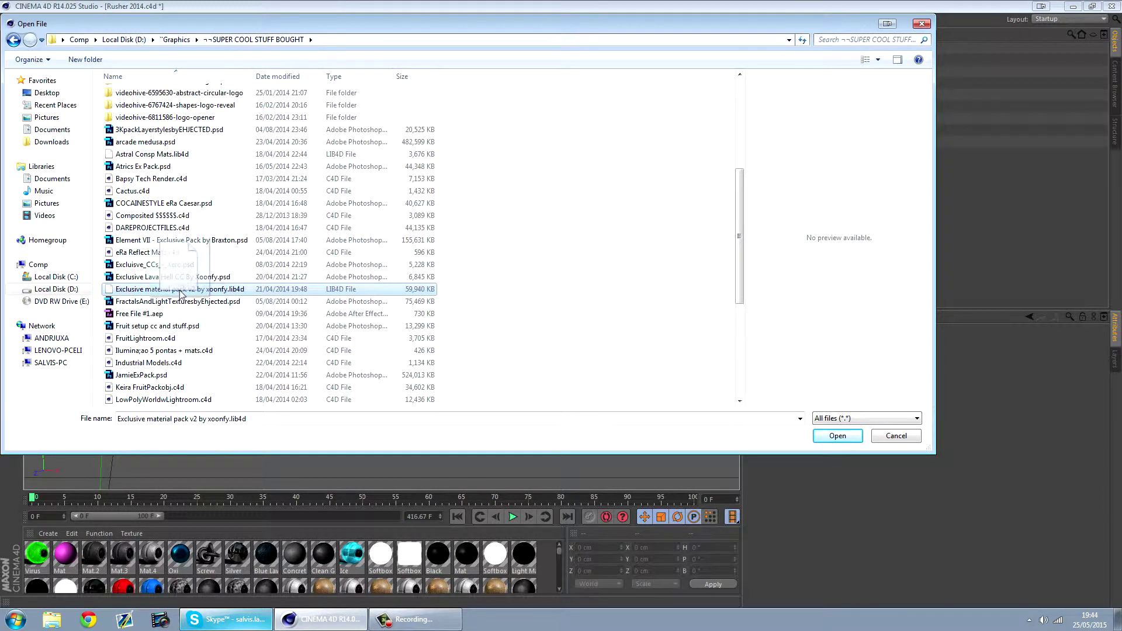
{"action": "left_click", "coordinate": [850, 436]}
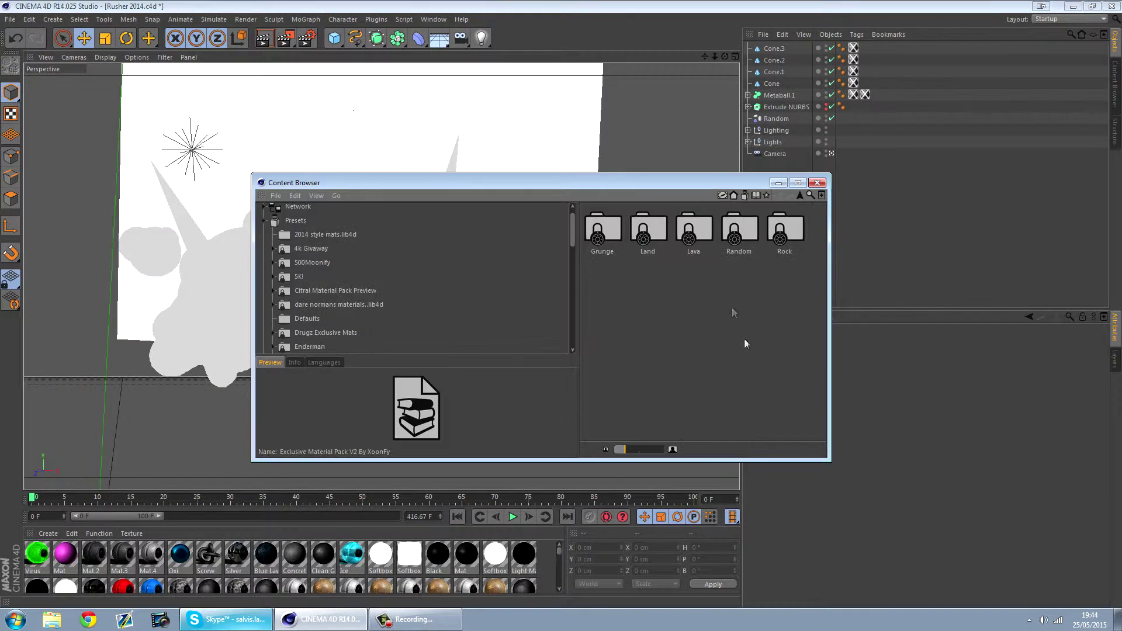
Load the Rock and Lava materials from the pack into the project and close the Content Browser.
{"action": "double_click", "coordinate": [788, 228]}
{"action": "double_click", "coordinate": [653, 230]}
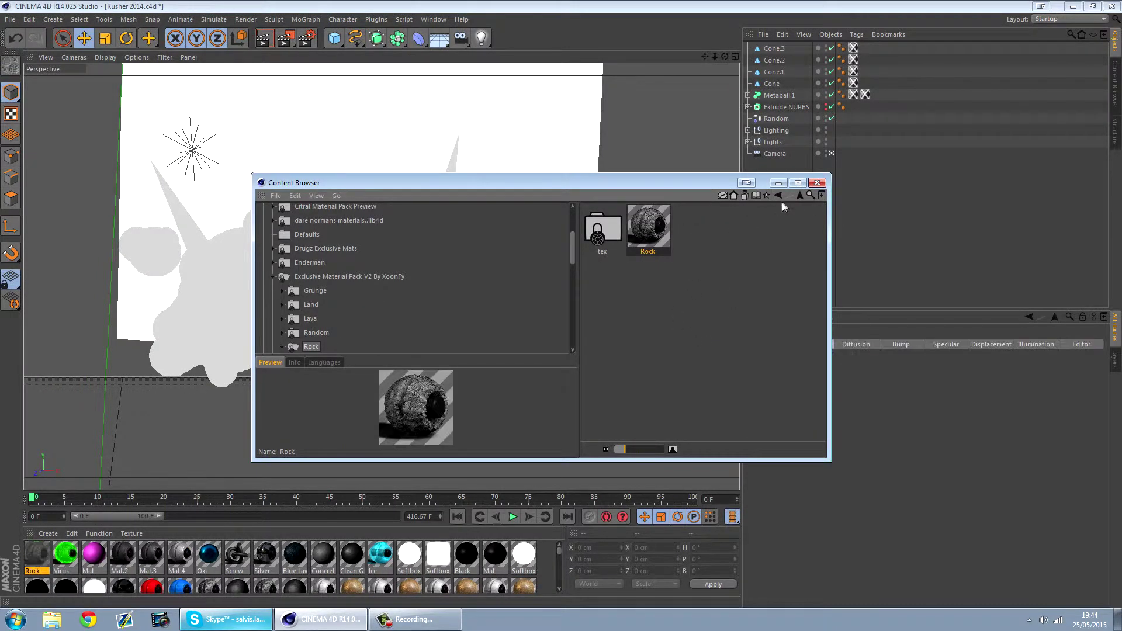
{"action": "left_click", "coordinate": [778, 195]}
{"action": "double_click", "coordinate": [703, 214]}
{"action": "double_click", "coordinate": [649, 229]}
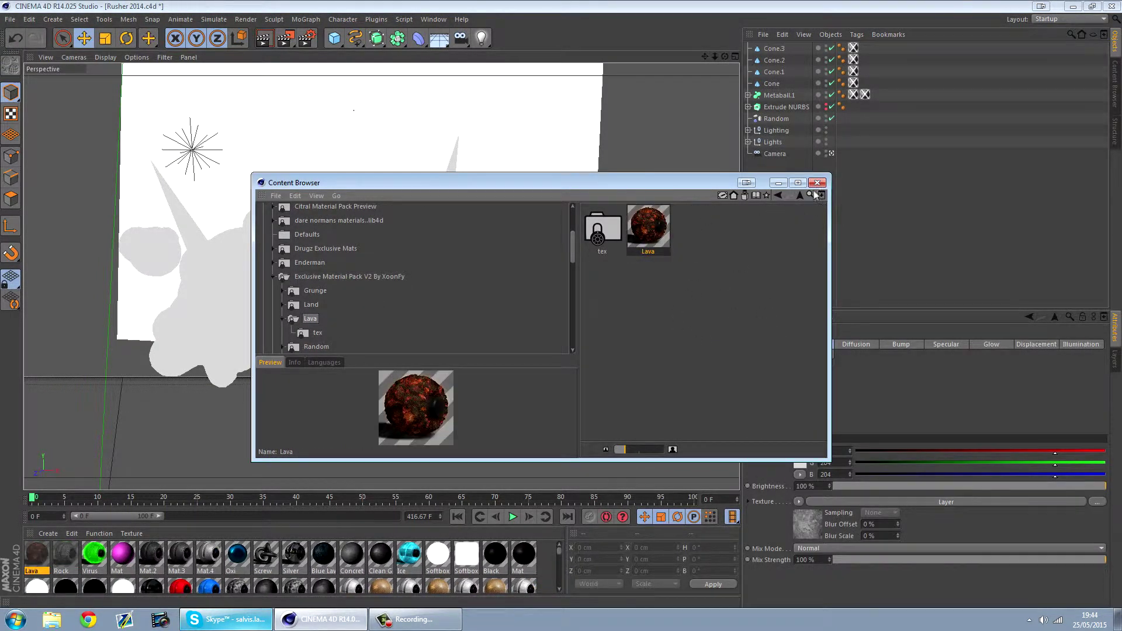
{"action": "left_click", "coordinate": [798, 193]}
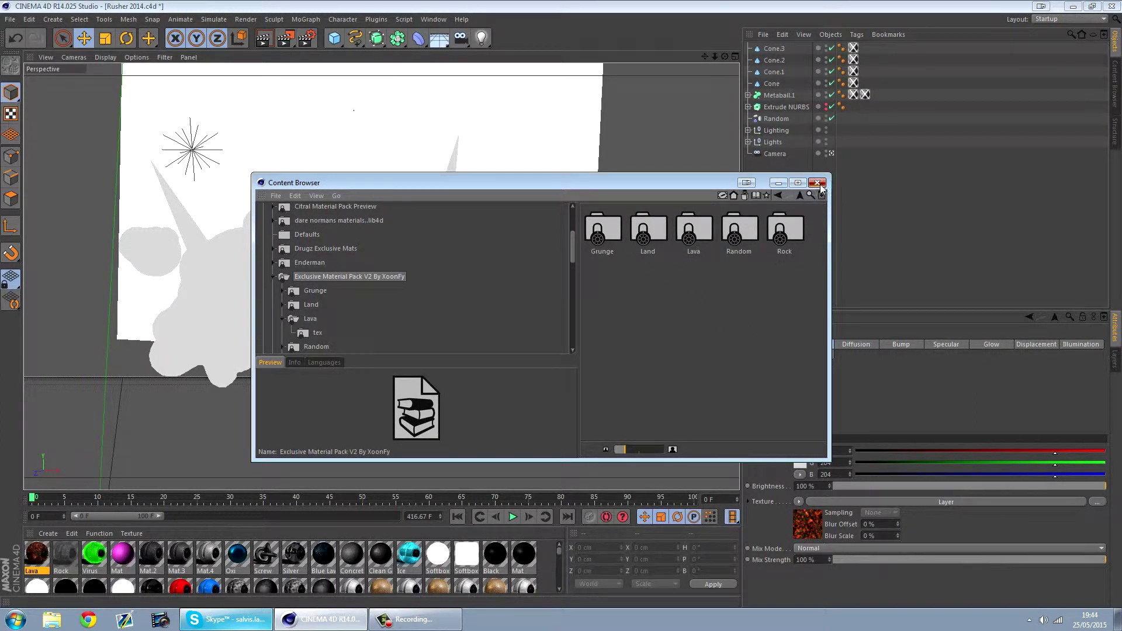
{"action": "left_click", "coordinate": [817, 182]}
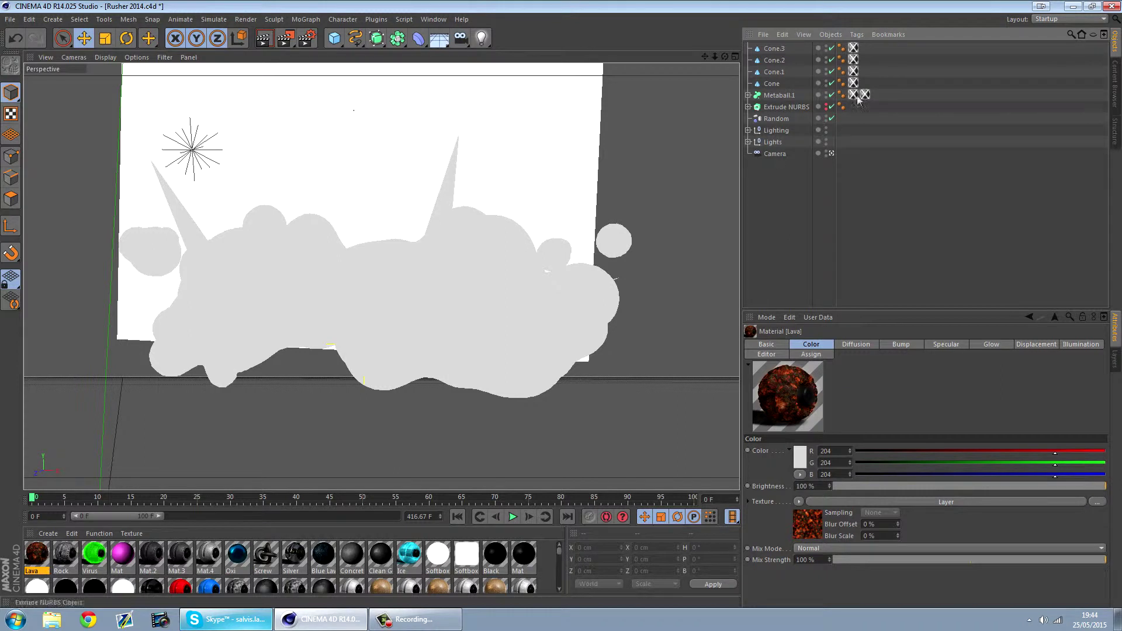
Assign the Lava material to Metaball.1's first texture tag and delete its second, empty texture tag.
{"action": "left_click_drag", "start_coordinate": [37, 556], "coordinate": [855, 96]}
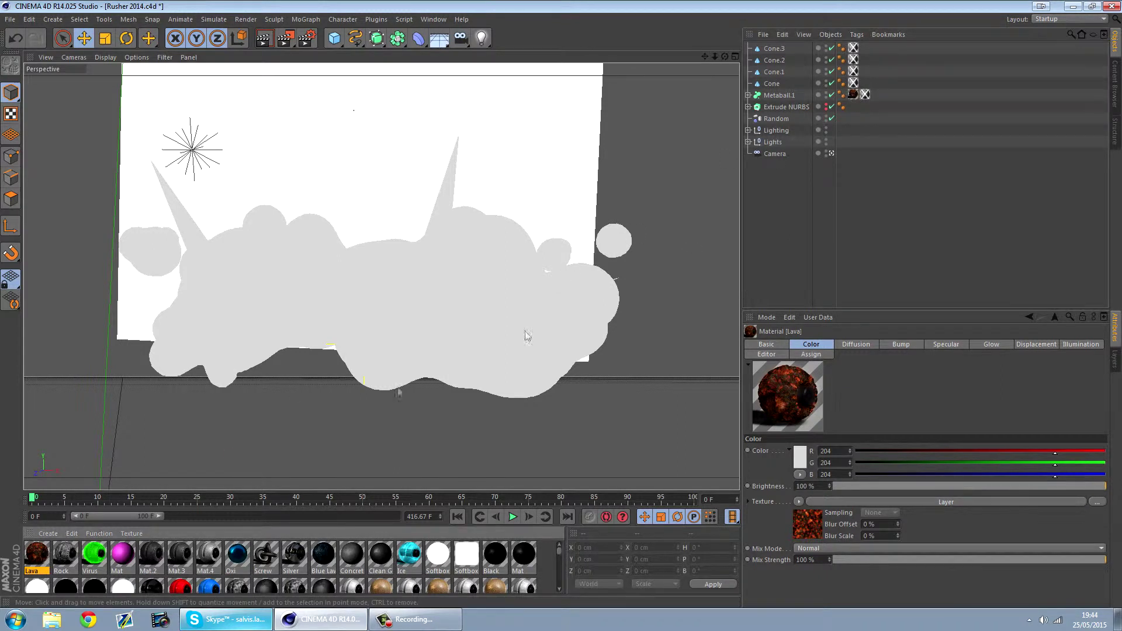
{"action": "left_click", "coordinate": [866, 95]}
{"action": "key", "text": "Delete"}
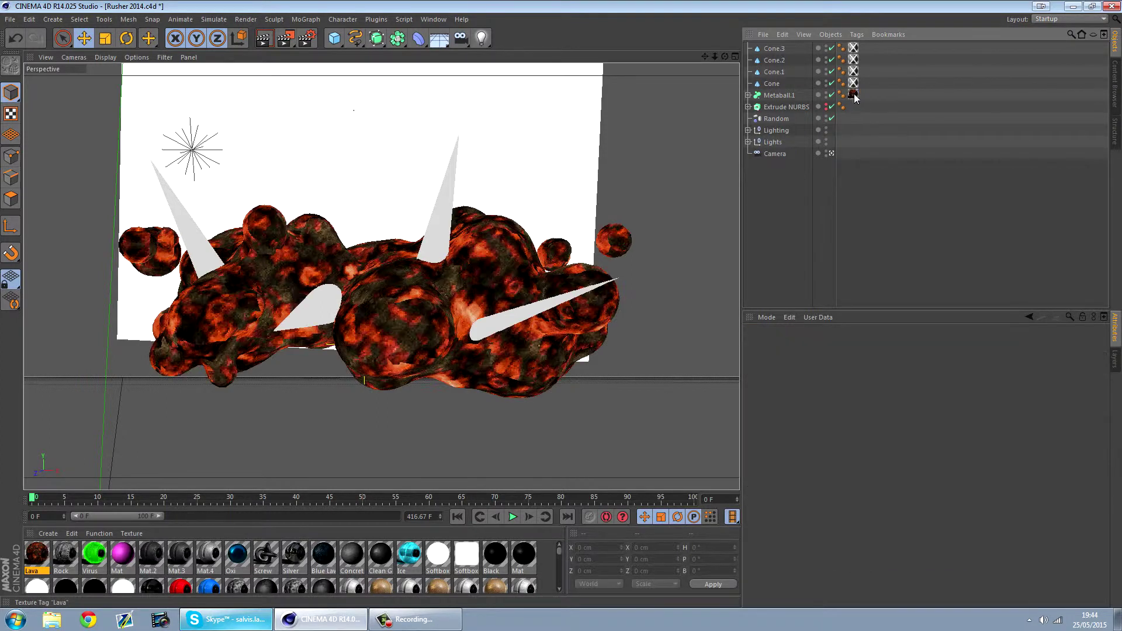
{"action": "left_click", "coordinate": [846, 234]}
Apply the Rock material to all four cones, from Cone to Cone.3.
{"action": "left_click", "coordinate": [775, 84]}
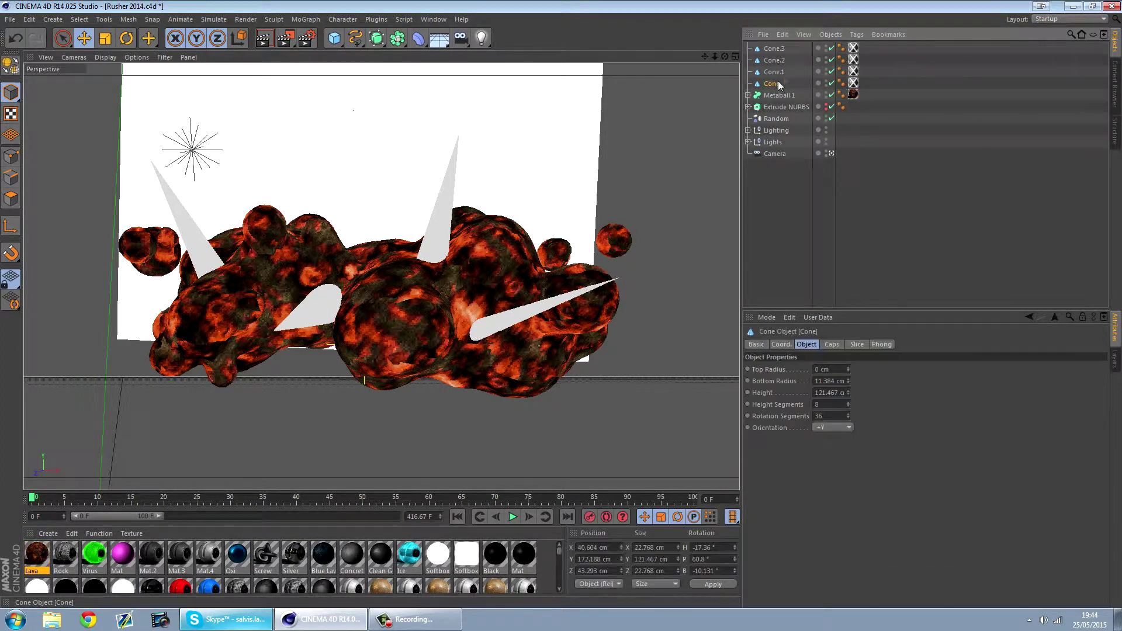
{"action": "left_click", "coordinate": [780, 50], "text": "shift"}
{"action": "left_click", "coordinate": [76, 564]}
{"action": "right_click", "coordinate": [76, 565]}
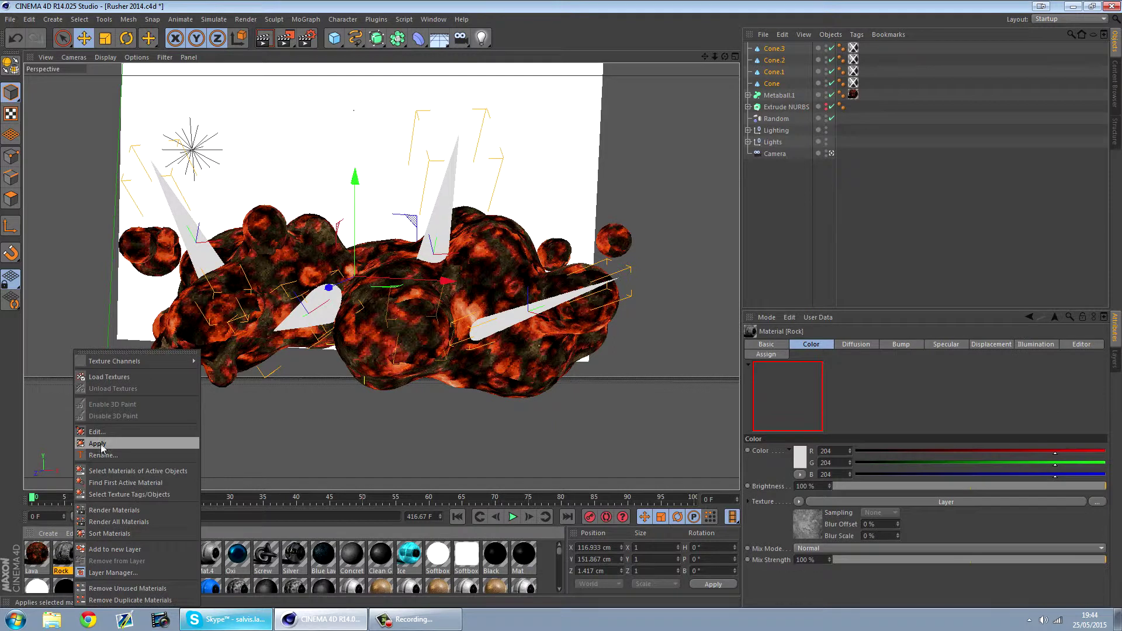
{"action": "left_click", "coordinate": [101, 445]}
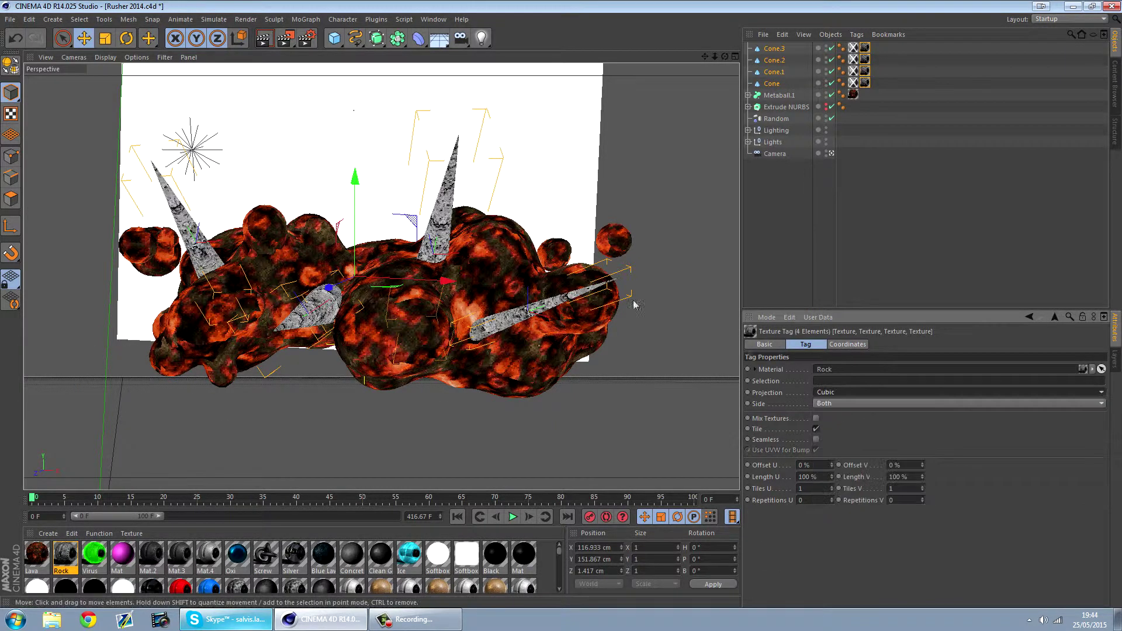
{"action": "left_click", "coordinate": [785, 166]}
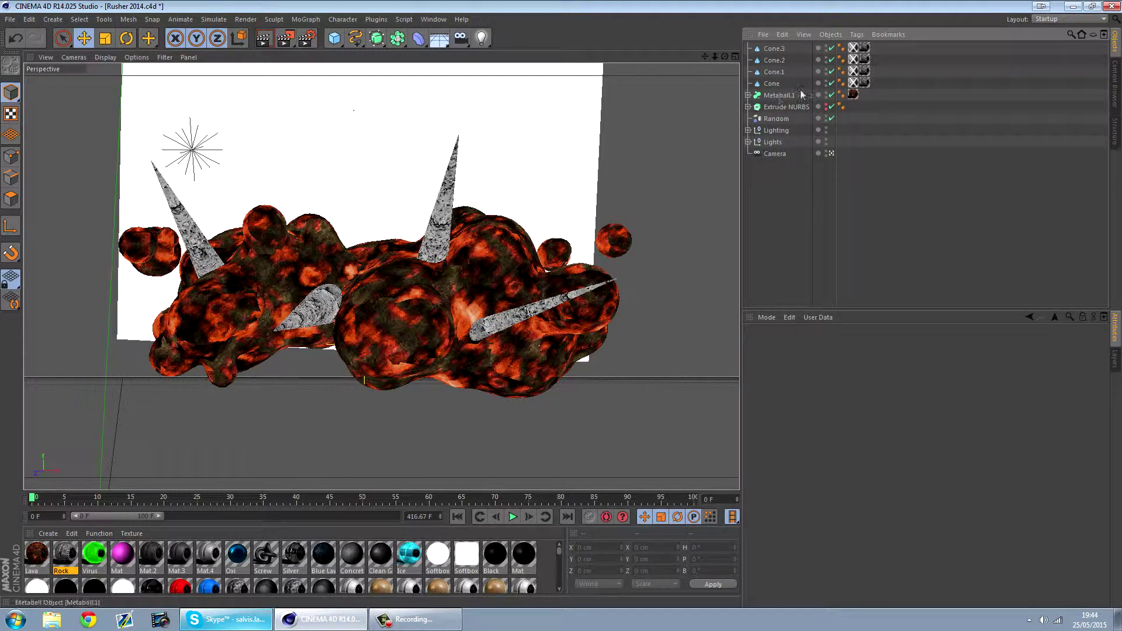
Hide Metaball.1 in the viewport and disable all four cones.
{"action": "left_click", "coordinate": [832, 97]}
{"action": "left_click", "coordinate": [832, 98]}
{"action": "left_click", "coordinate": [833, 98]}
{"action": "left_click", "coordinate": [831, 97]}
{"action": "left_click", "coordinate": [827, 96]}
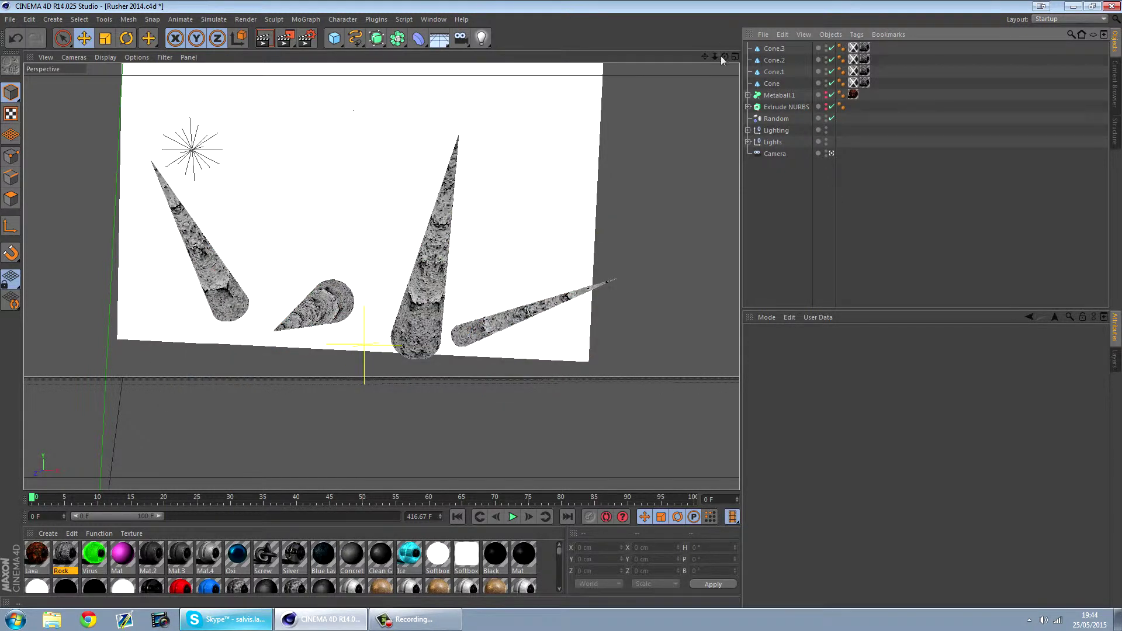
{"action": "left_click_drag", "start_coordinate": [831, 85], "coordinate": [832, 48]}
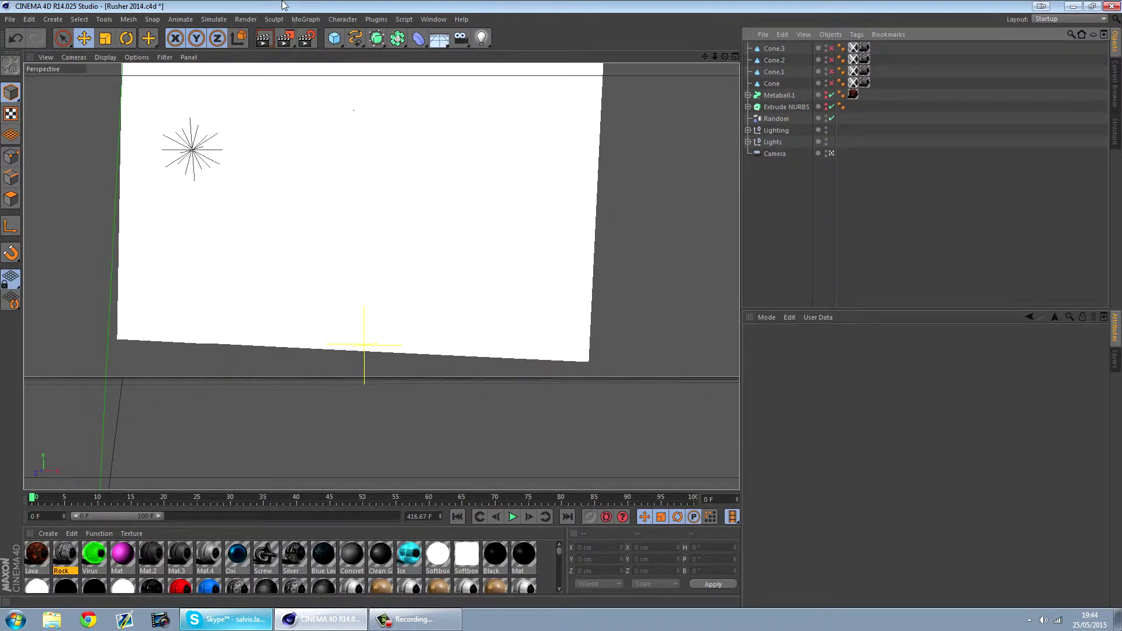
Add a Sphere, move it in front of the white backdrop and scale it down to a radius of about 25.7 cm.
{"action": "left_click", "coordinate": [334, 38]}
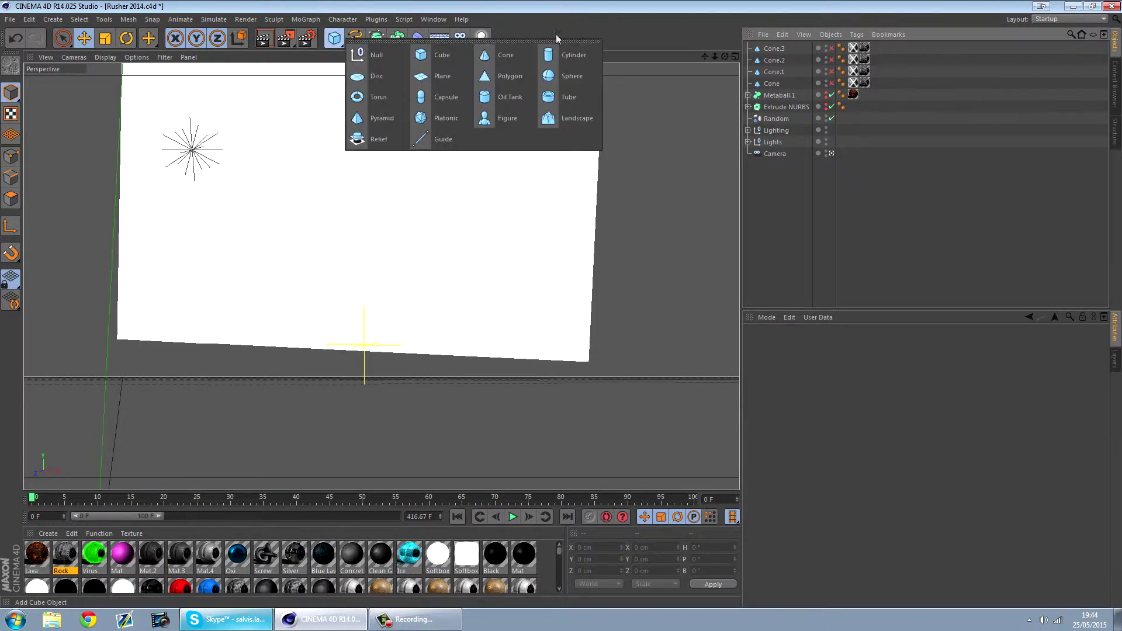
{"action": "left_click", "coordinate": [570, 75]}
{"action": "left_click_drag", "start_coordinate": [313, 356], "coordinate": [408, 130]}
{"action": "left_click", "coordinate": [105, 38]}
{"action": "left_click_drag", "start_coordinate": [404, 234], "coordinate": [237, 305]}
{"action": "left_click", "coordinate": [777, 50]}
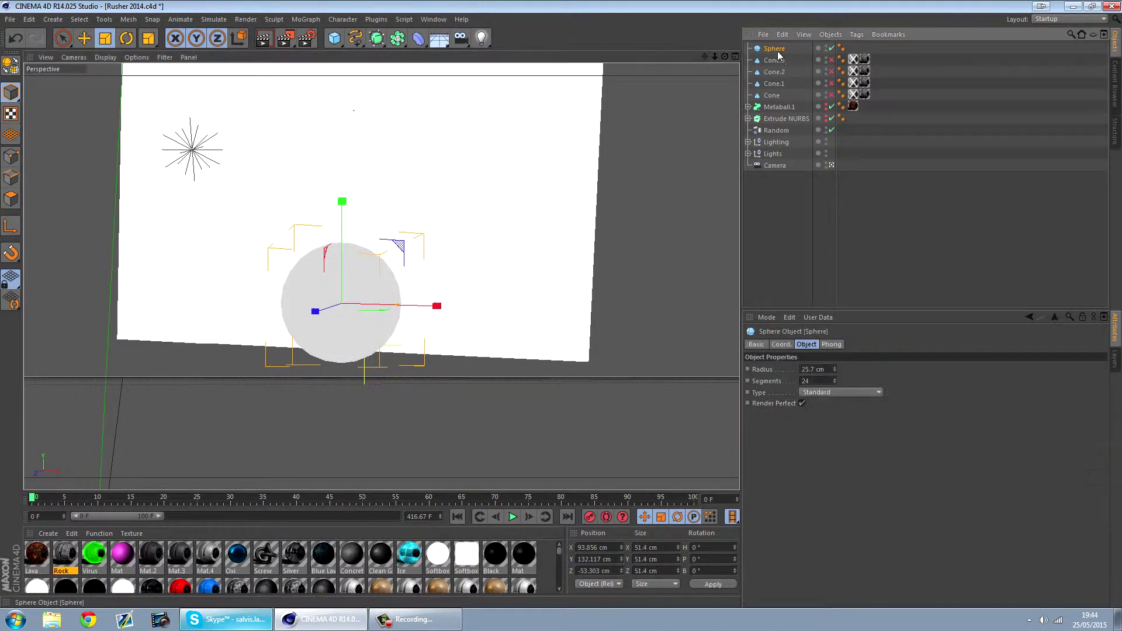
Add a MoGraph Cloner with the Sphere nested inside it and set its mode to Radial.
{"action": "left_click", "coordinate": [306, 20]}
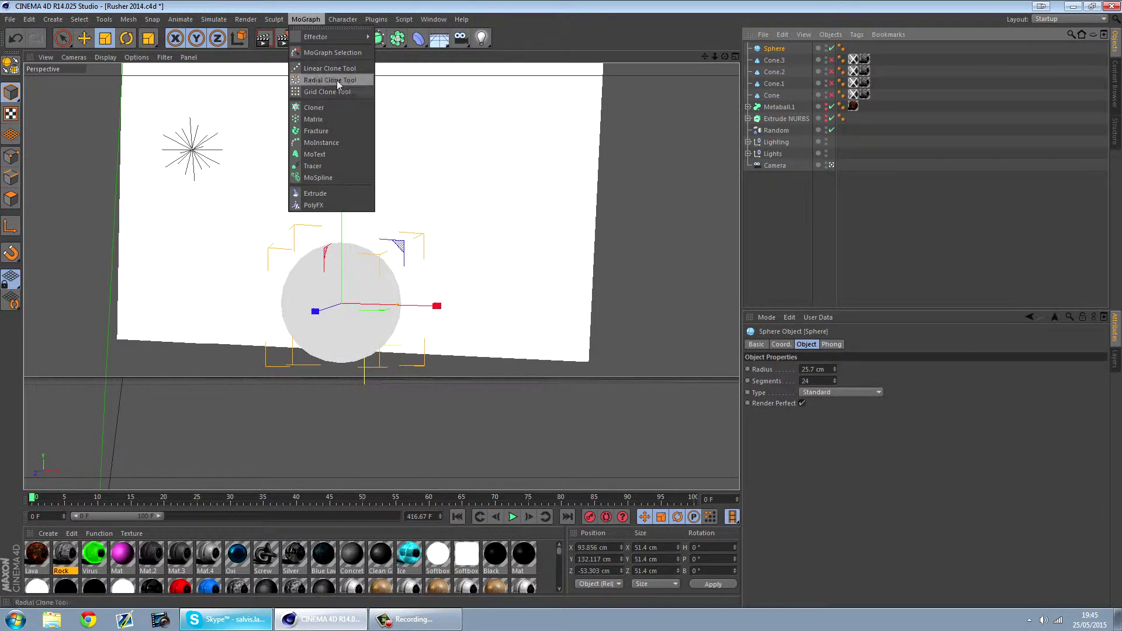
{"action": "left_click", "coordinate": [314, 107]}
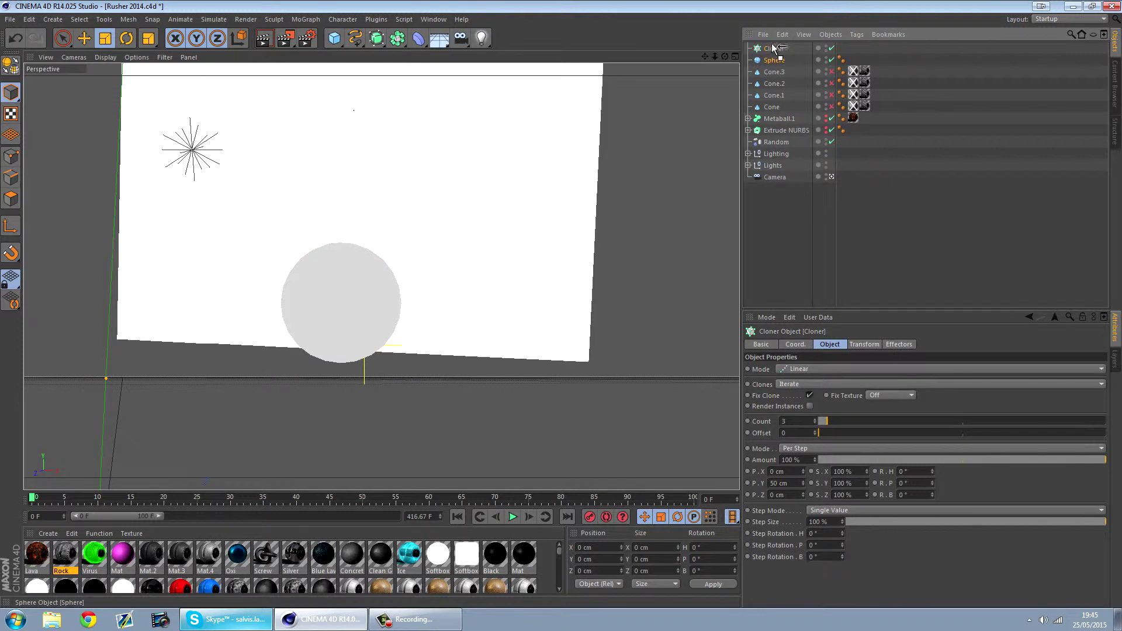
{"action": "left_click_drag", "start_coordinate": [776, 47], "coordinate": [776, 49]}
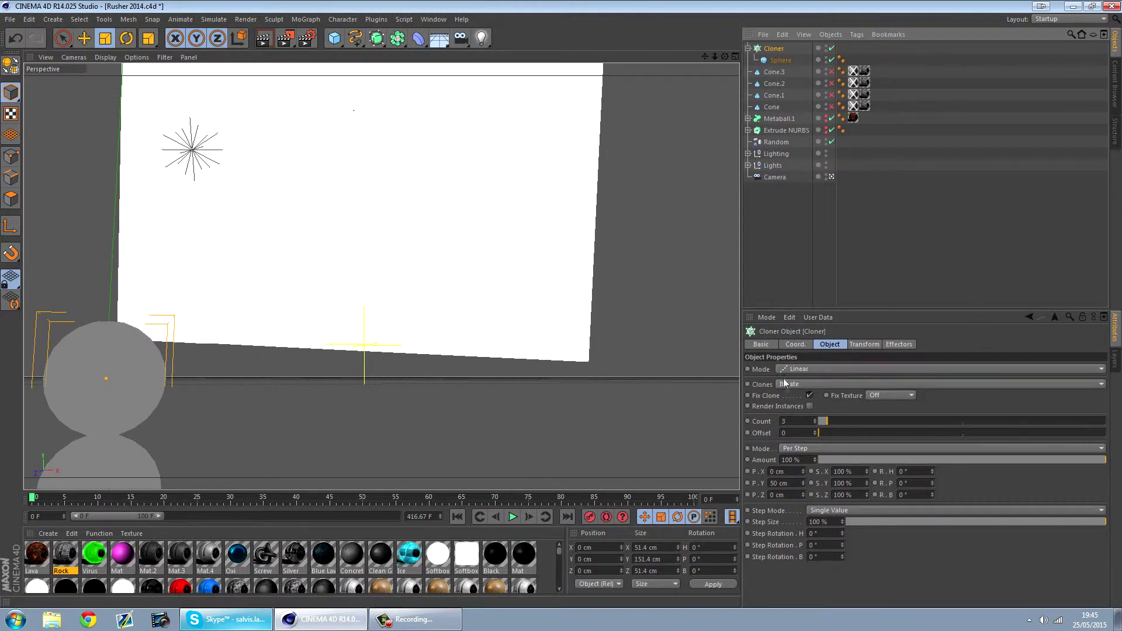
{"action": "left_click", "coordinate": [795, 368]}
{"action": "left_click", "coordinate": [805, 399]}
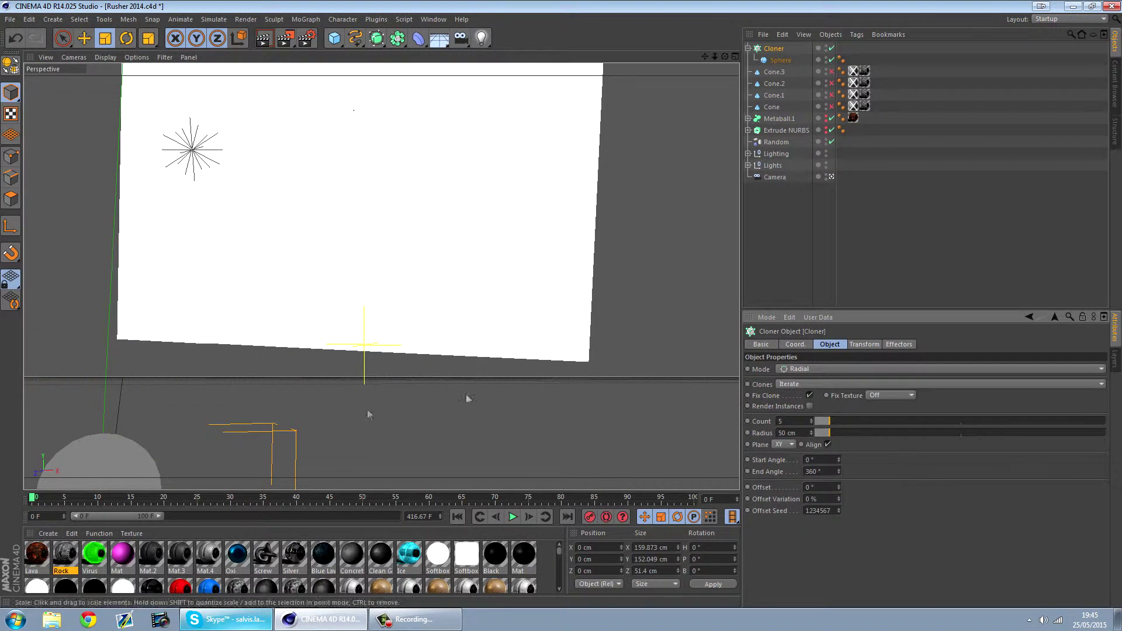
Move the Cloner in front of the white backdrop and scale it down to about 75 by 72 cm.
{"action": "left_click", "coordinate": [83, 38]}
{"action": "left_click_drag", "start_coordinate": [402, 435], "coordinate": [459, 232]}
{"action": "left_click", "coordinate": [105, 38]}
{"action": "left_click_drag", "start_coordinate": [433, 178], "coordinate": [395, 182]}
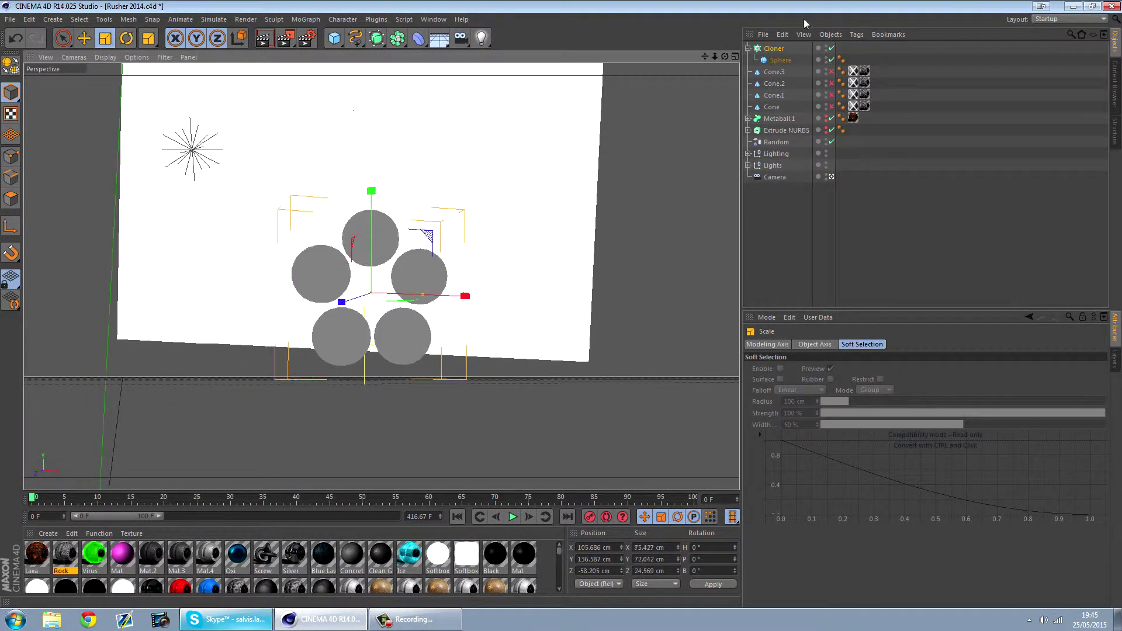
Set the Cloner's Count to 14 and its Radius to 57 cm.
{"action": "left_click", "coordinate": [771, 49]}
{"action": "mouse_move", "coordinate": [830, 421]}
{"action": "left_mouse_down"}
{"action": "mouse_move", "coordinate": [857, 418]}
{"action": "mouse_move", "coordinate": [833, 442]}
{"action": "left_mouse_up"}
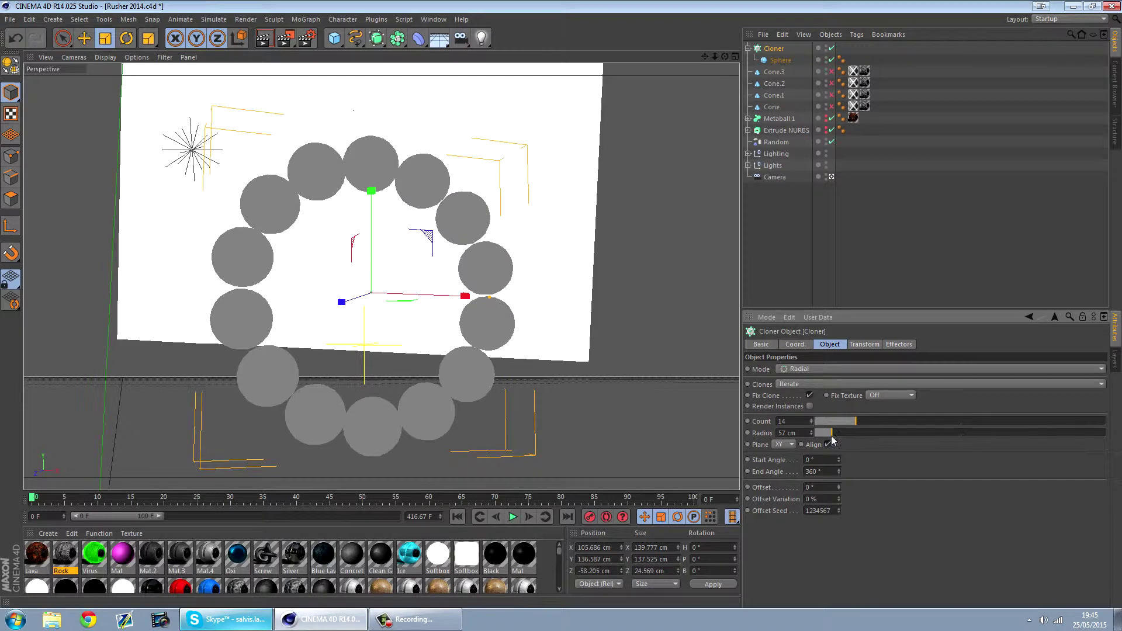
{"action": "left_click", "coordinate": [874, 345]}
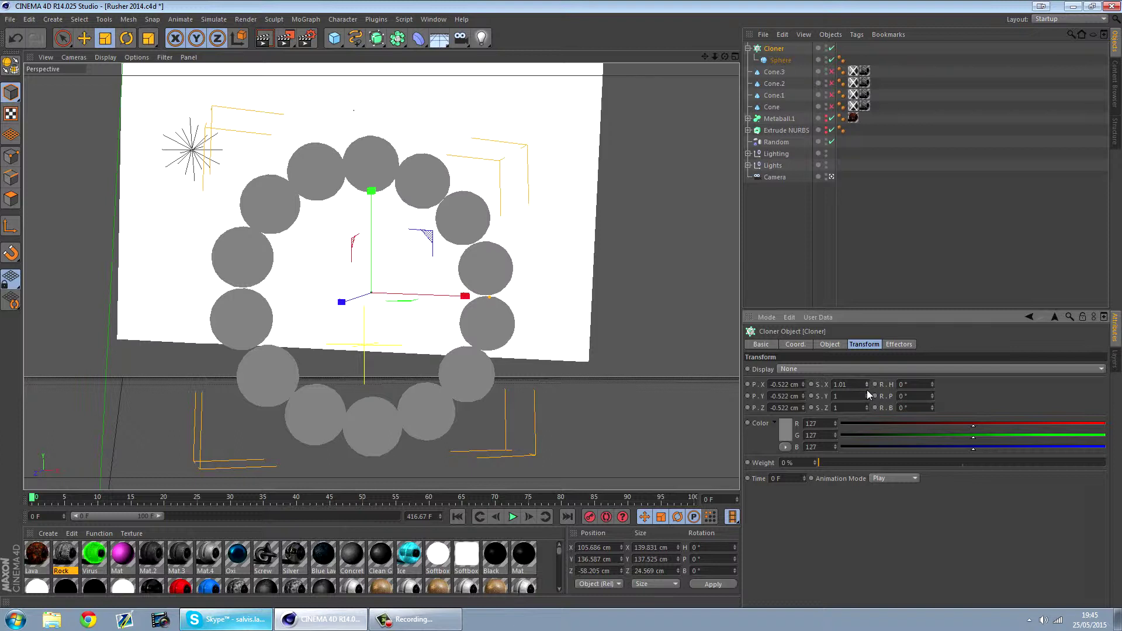
{"action": "left_click_drag", "start_coordinate": [865, 380], "coordinate": [864, 420]}
{"action": "key", "text": "ctrl+z"}
{"action": "left_click", "coordinate": [829, 344]}
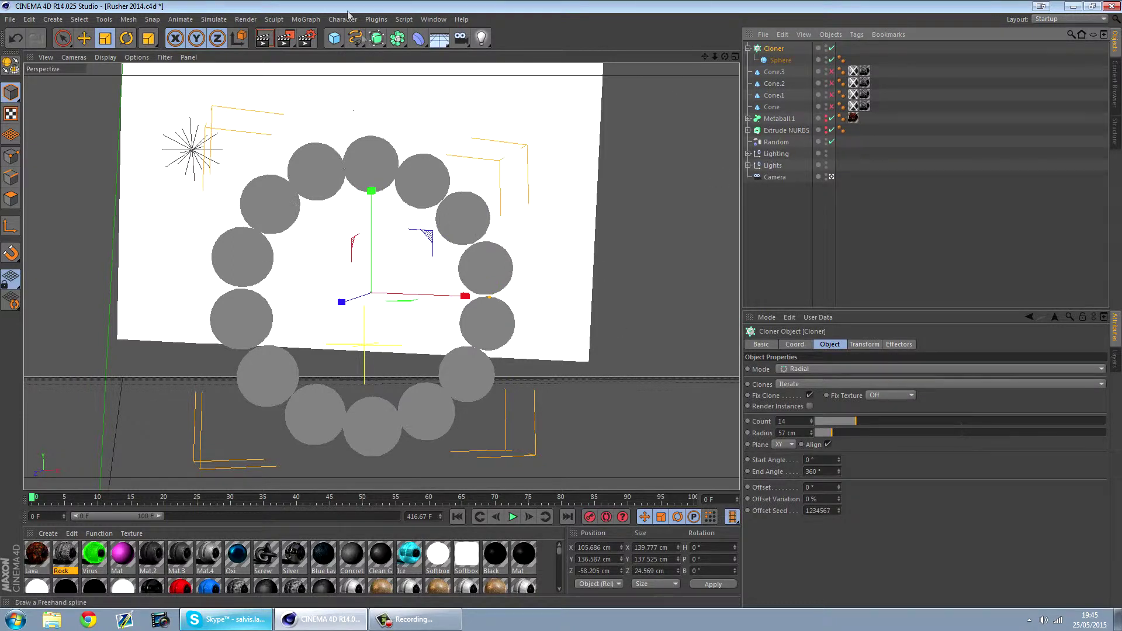
Add a Random effector to the Cloner and enable uniform scale variation with a Scale of 0.17.
{"action": "left_click", "coordinate": [302, 23]}
{"action": "mouse_move", "coordinate": [321, 40]}
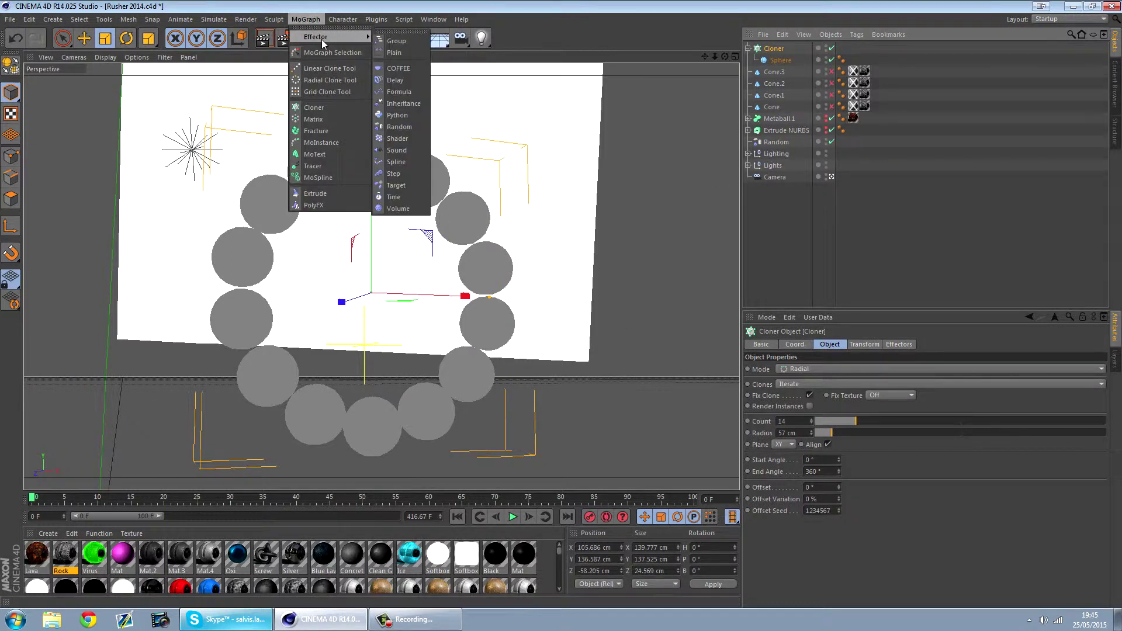
{"action": "left_click", "coordinate": [408, 133]}
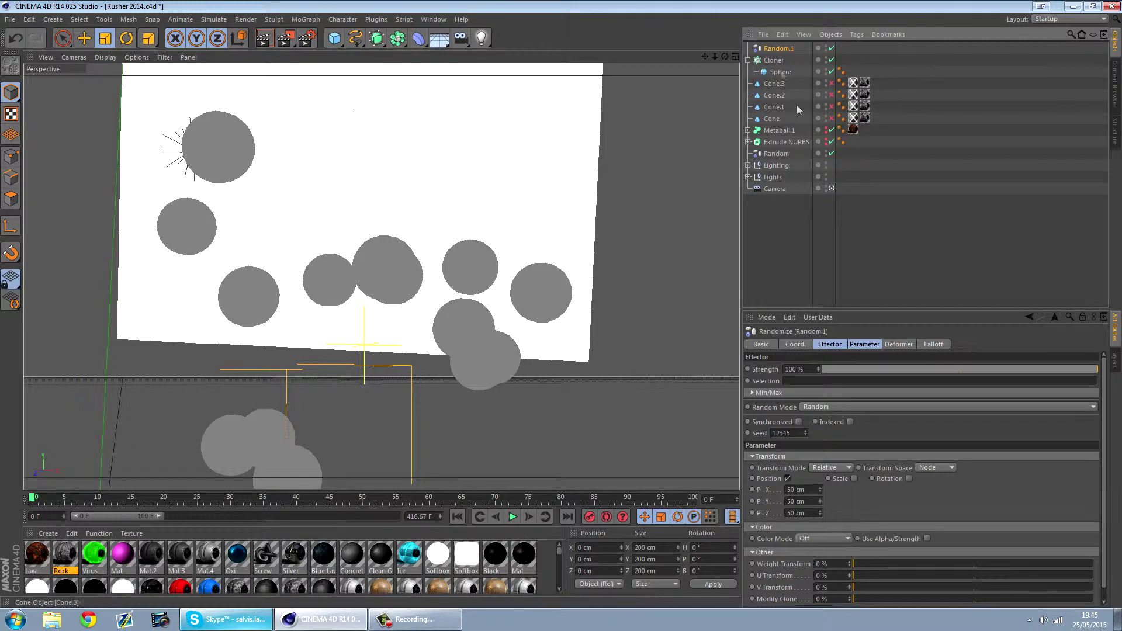
{"action": "left_click", "coordinate": [855, 479]}
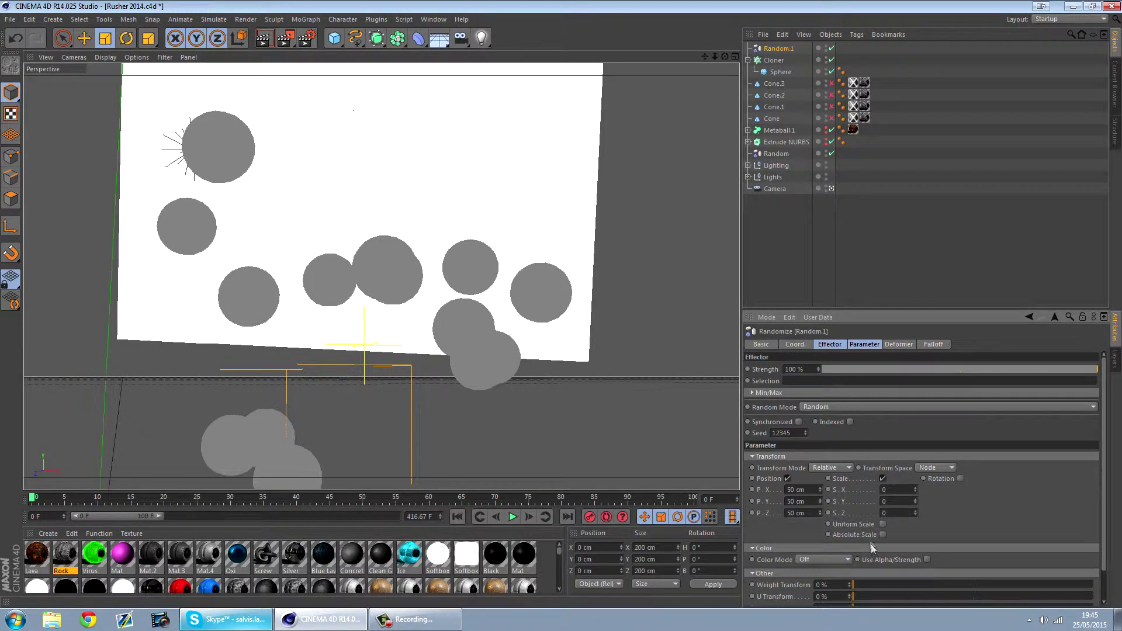
{"action": "left_click", "coordinate": [883, 524]}
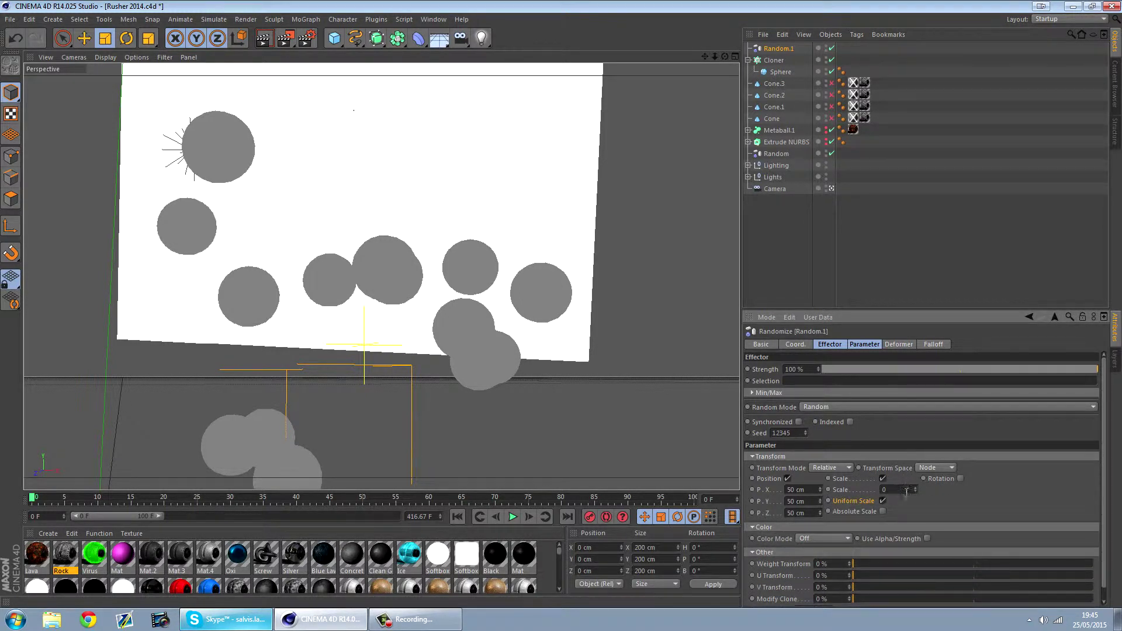
{"action": "left_click_drag", "start_coordinate": [917, 490], "coordinate": [915, 484]}
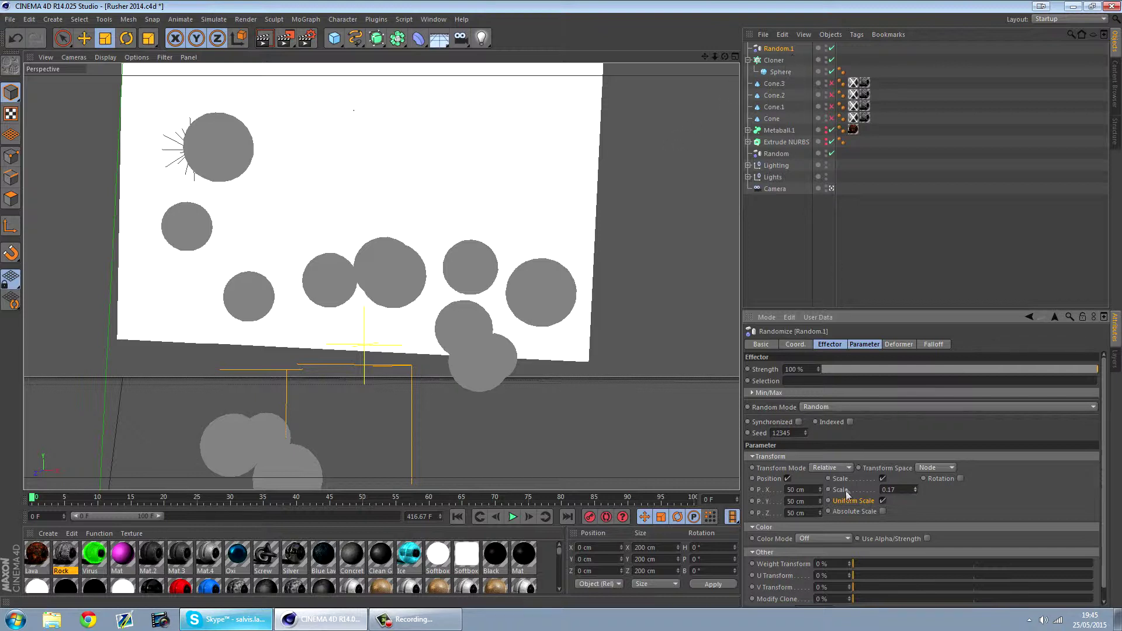
Set Random.1's position variation to 15 cm in X, 31 cm in Y and 61 cm in Z, with Seed 12350.
{"action": "mouse_move", "coordinate": [821, 493]}
{"action": "left_mouse_down"}
{"action": "mouse_move", "coordinate": [820, 525]}
{"action": "mouse_move", "coordinate": [820, 494]}
{"action": "left_mouse_up"}
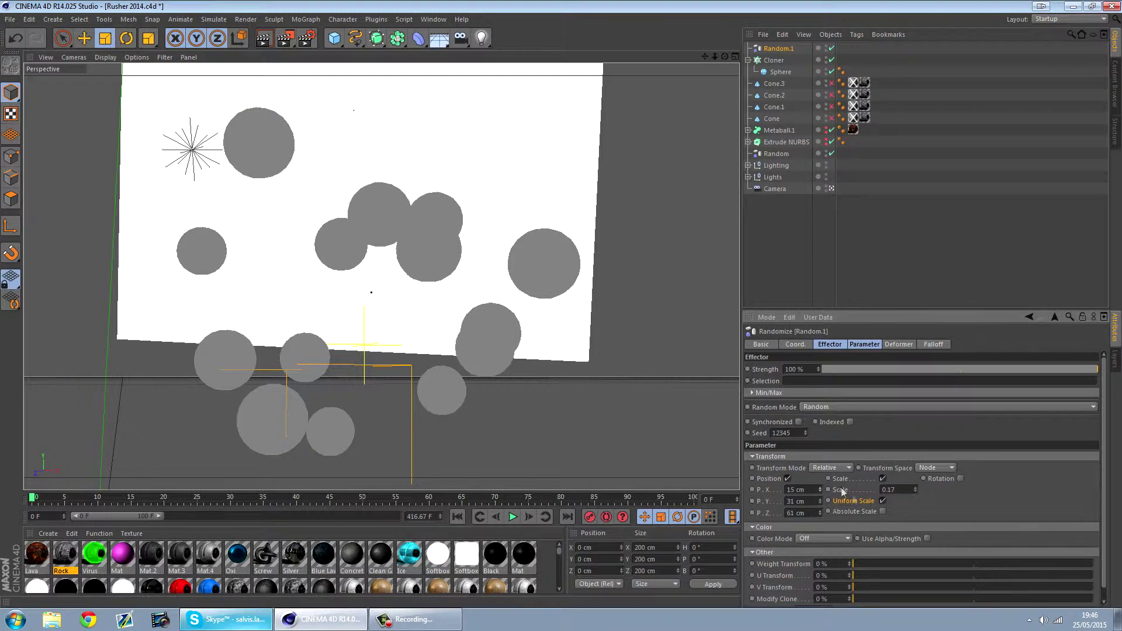
{"action": "left_click", "coordinate": [806, 432]}
{"action": "left_click", "coordinate": [807, 432]}
{"action": "left_click", "coordinate": [807, 432]}
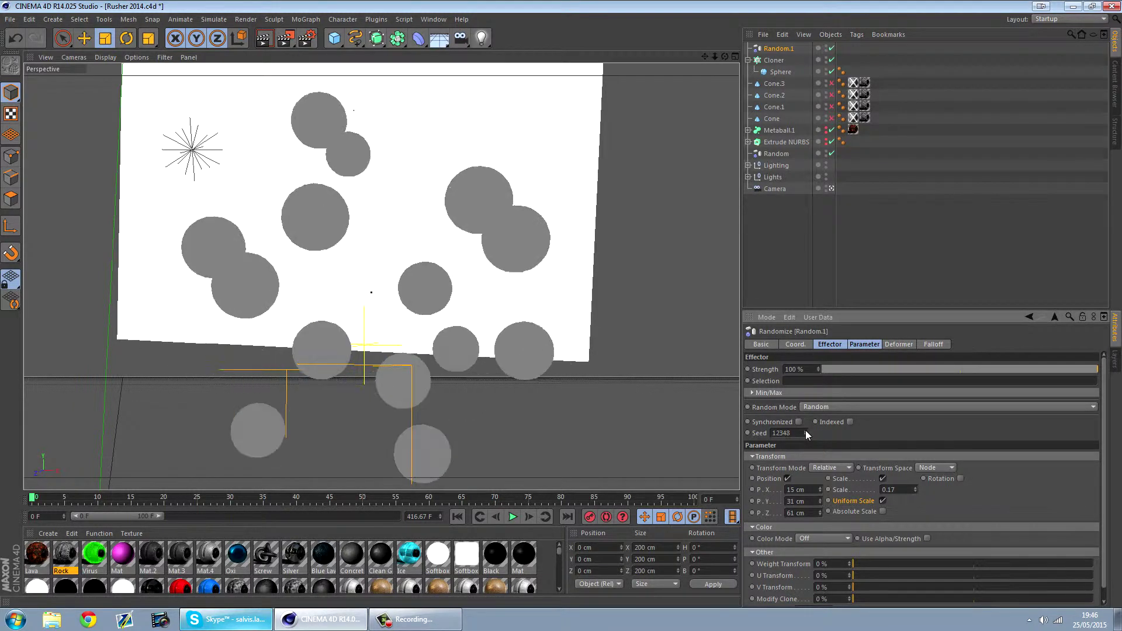
{"action": "left_click", "coordinate": [807, 432]}
{"action": "left_click", "coordinate": [807, 432]}
{"action": "left_click", "coordinate": [806, 431]}
{"action": "left_click", "coordinate": [807, 436]}
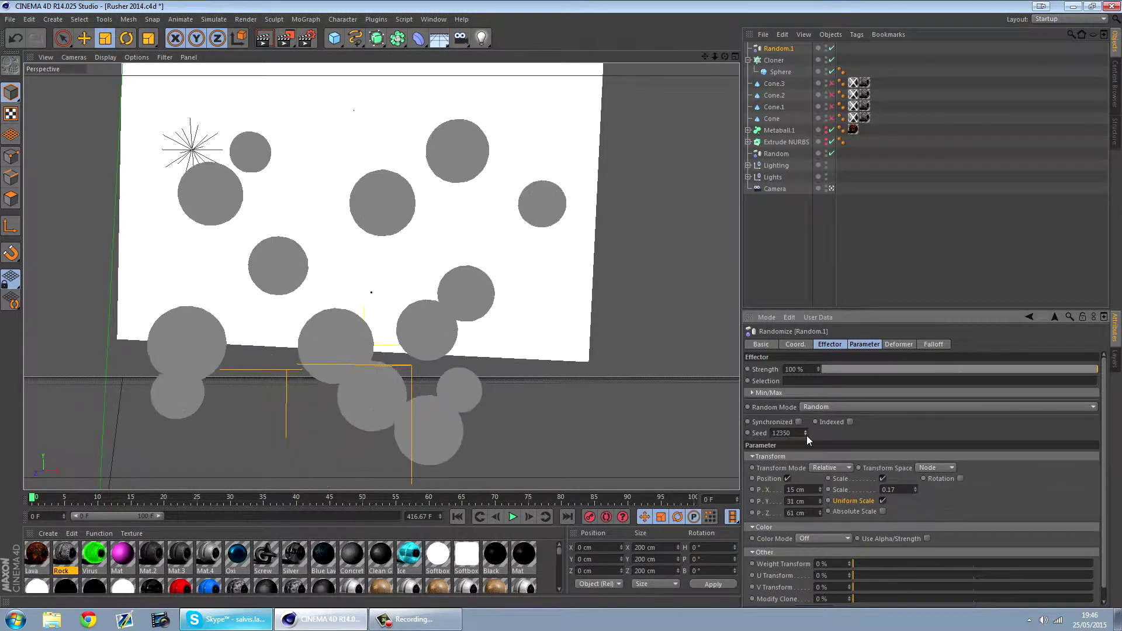
{"action": "left_click", "coordinate": [835, 225]}
Add a Metaball containing the Cloner and set its Hull Value to 83% and Editor Subdivision to 5 cm.
{"action": "left_click", "coordinate": [397, 39]}
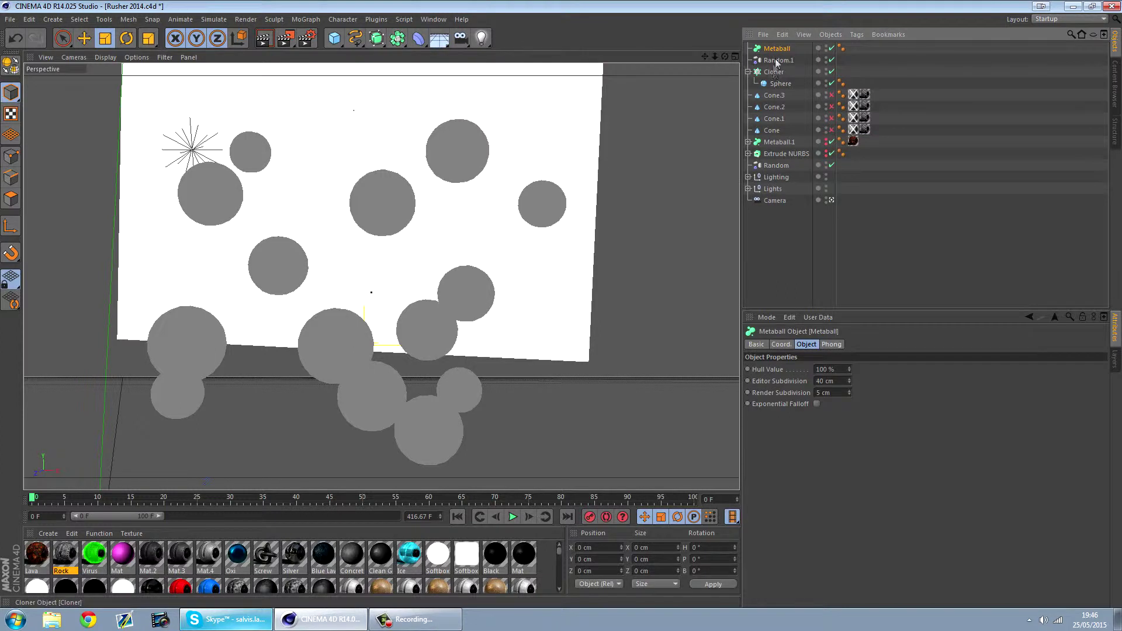
{"action": "left_click", "coordinate": [773, 72]}
{"action": "left_click", "coordinate": [749, 72]}
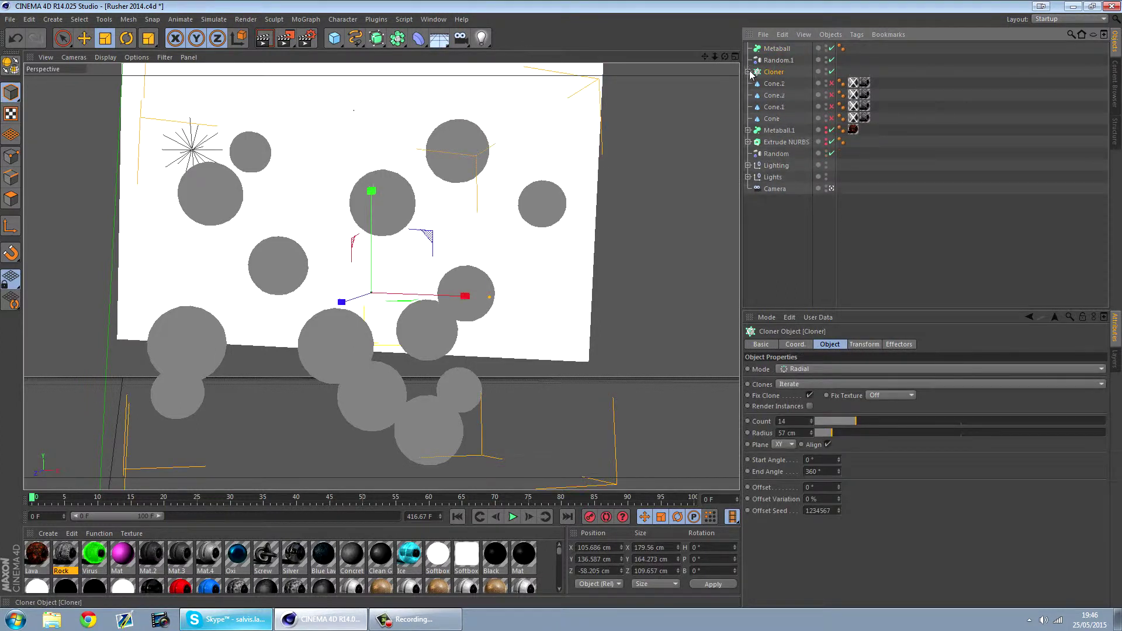
{"action": "left_click_drag", "start_coordinate": [777, 53], "coordinate": [777, 53]}
{"action": "left_click", "coordinate": [776, 50]}
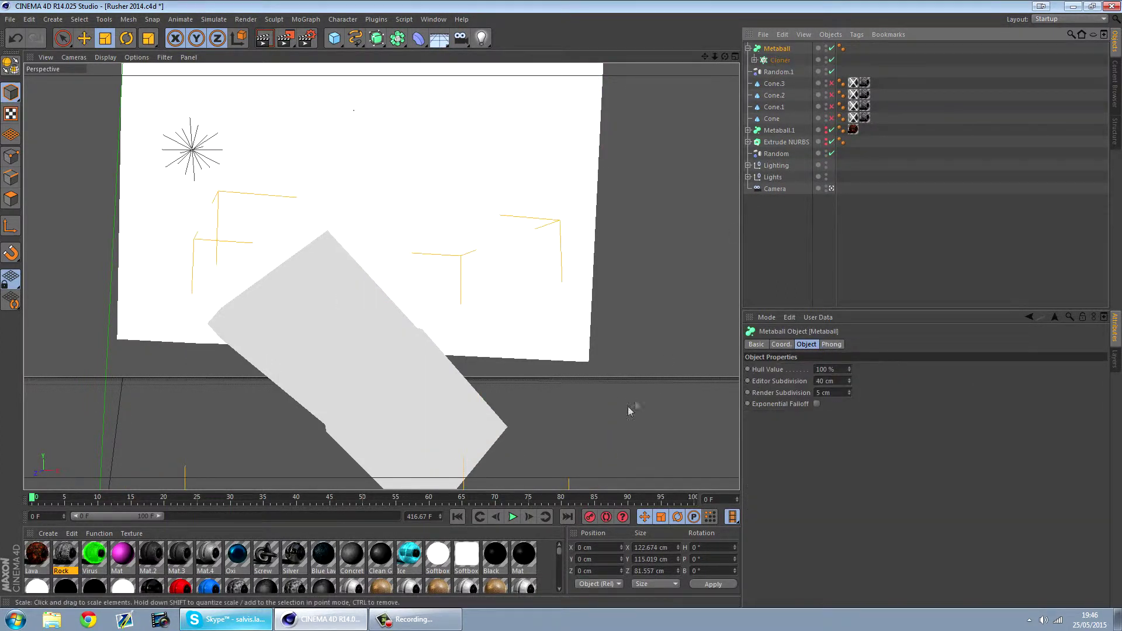
{"action": "mouse_move", "coordinate": [850, 369]}
{"action": "left_mouse_down"}
{"action": "mouse_move", "coordinate": [850, 350]}
{"action": "mouse_move", "coordinate": [850, 392]}
{"action": "mouse_move", "coordinate": [850, 364]}
{"action": "mouse_move", "coordinate": [850, 380]}
{"action": "left_mouse_up"}
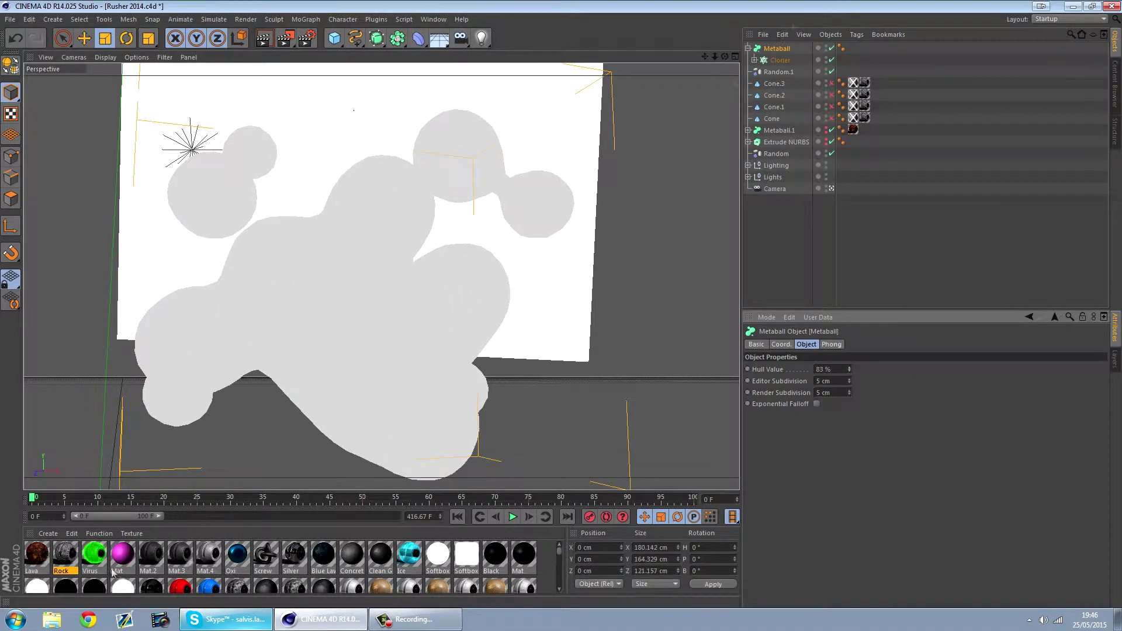
Apply the Lava material to the new Metaball with Cubic projection.
{"action": "left_click_drag", "start_coordinate": [38, 560], "coordinate": [776, 50]}
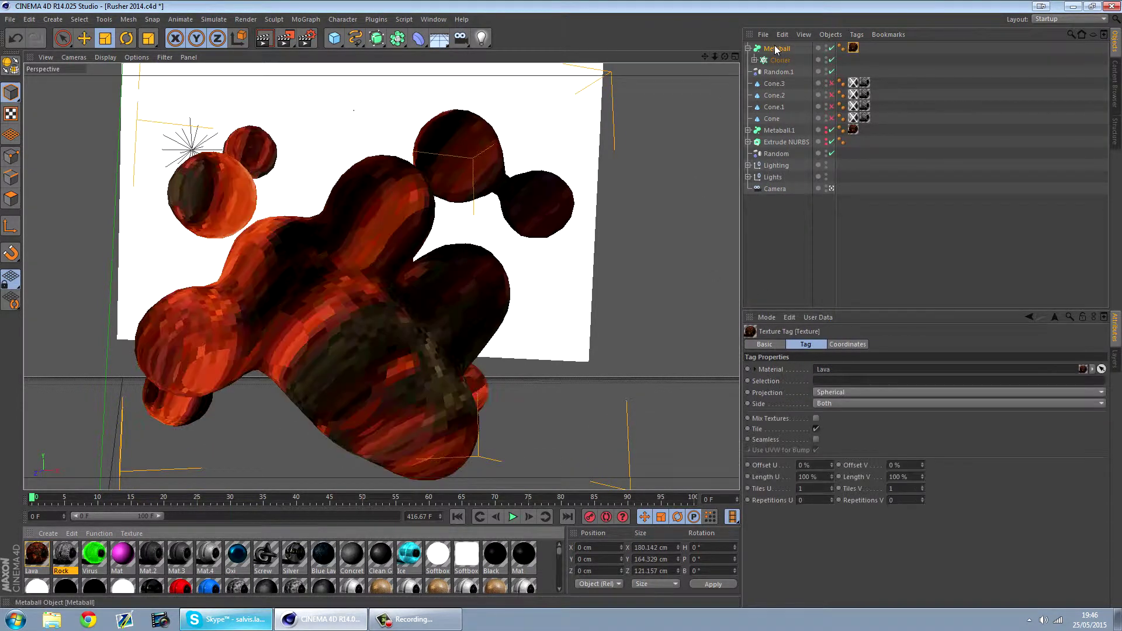
{"action": "left_click", "coordinate": [827, 393]}
{"action": "left_click", "coordinate": [839, 436]}
{"action": "left_click", "coordinate": [835, 244]}
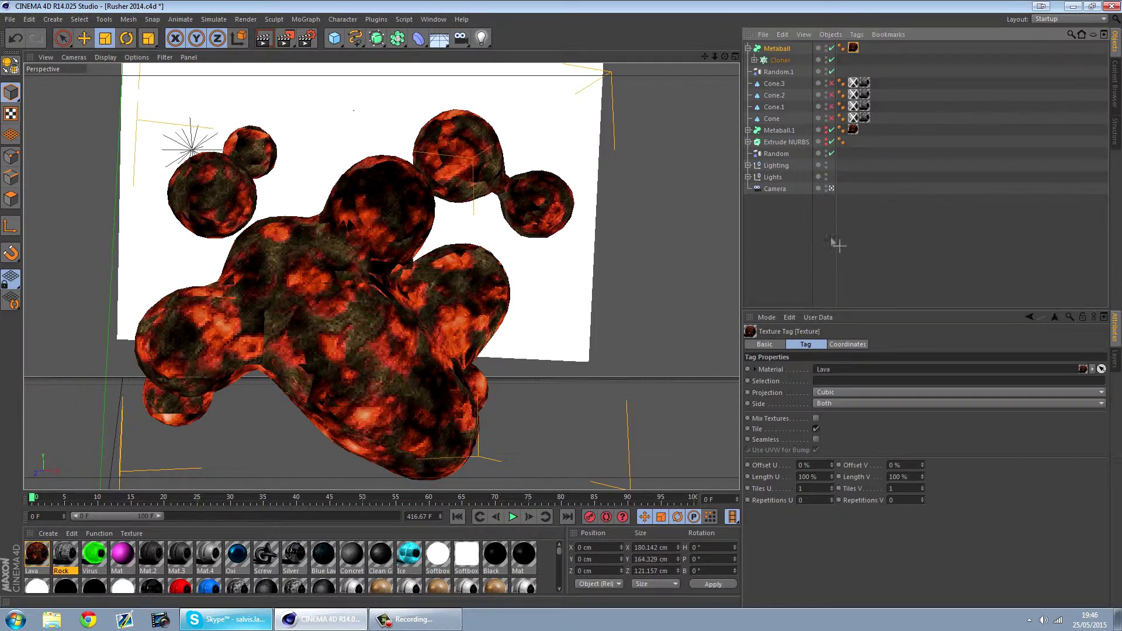
Set the Cloner's Count to 19 and scale its nested Sphere down to a radius of about 9.3 cm.
{"action": "left_click", "coordinate": [783, 61]}
{"action": "left_click_drag", "start_coordinate": [858, 422], "coordinate": [872, 427]}
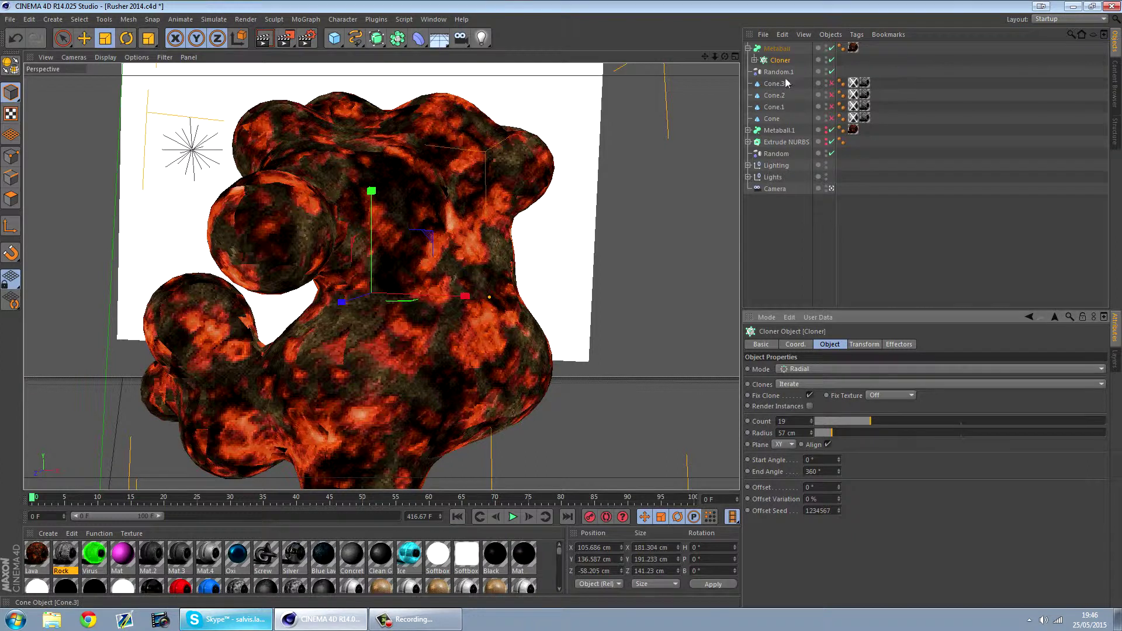
{"action": "left_click", "coordinate": [754, 60]}
{"action": "left_click", "coordinate": [778, 73]}
{"action": "left_click_drag", "start_coordinate": [578, 153], "coordinate": [556, 153]}
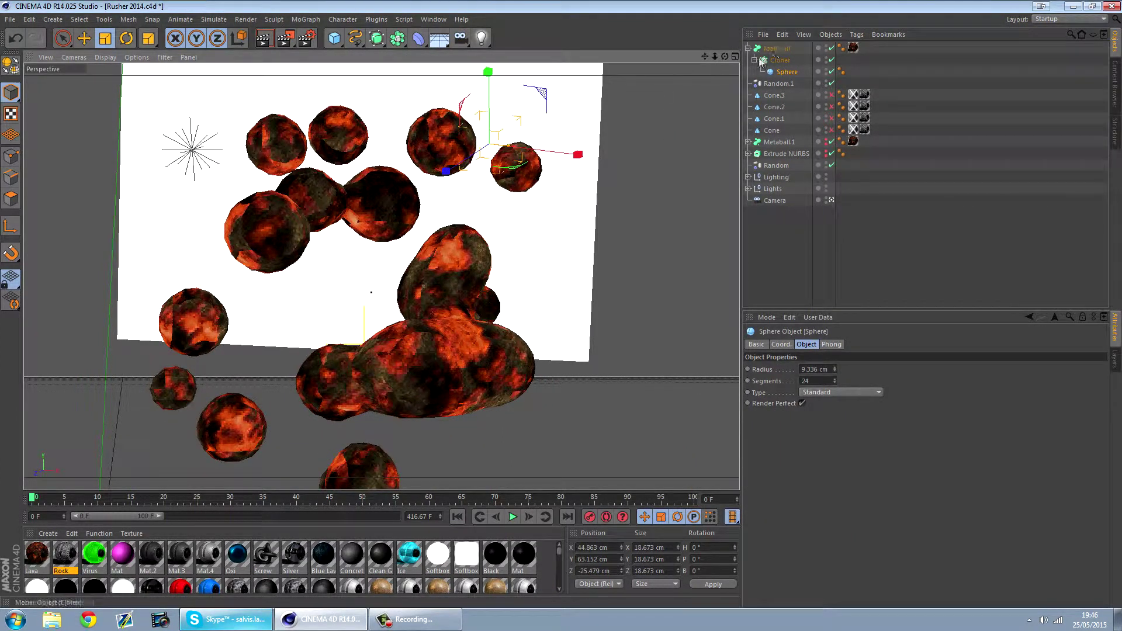
Step through Random.1's Seed values up to 12362 to vary the arrangement of the metaball clones.
{"action": "left_click", "coordinate": [777, 84]}
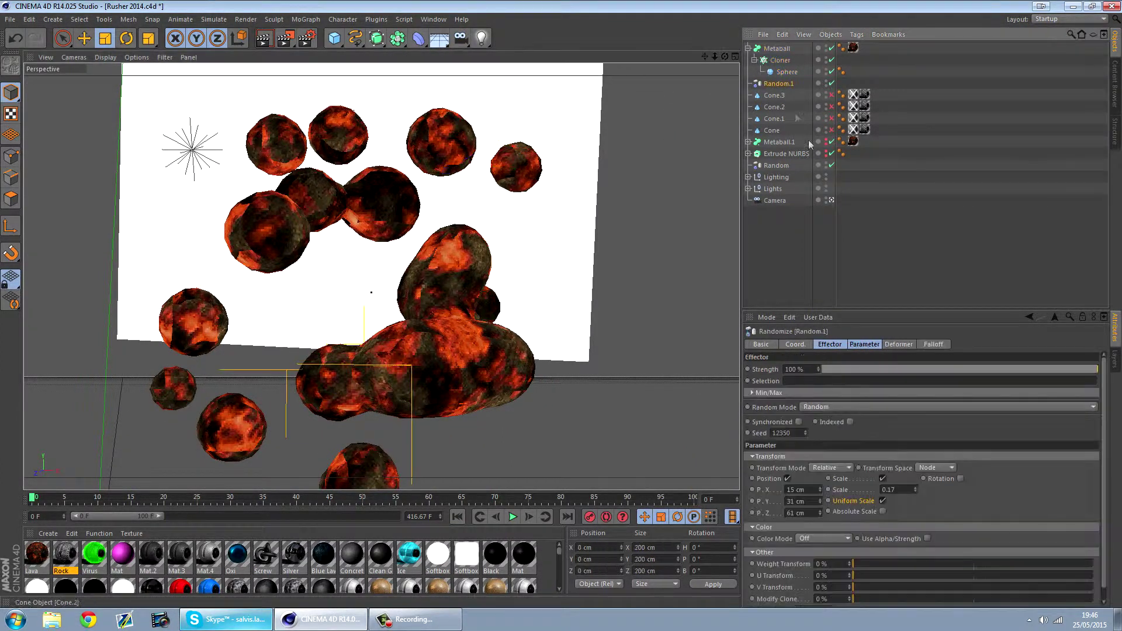
{"action": "left_click", "coordinate": [806, 431]}
{"action": "left_click", "coordinate": [807, 431]}
{"action": "left_click", "coordinate": [806, 431]}
{"action": "left_click", "coordinate": [806, 430]}
{"action": "left_click", "coordinate": [806, 431]}
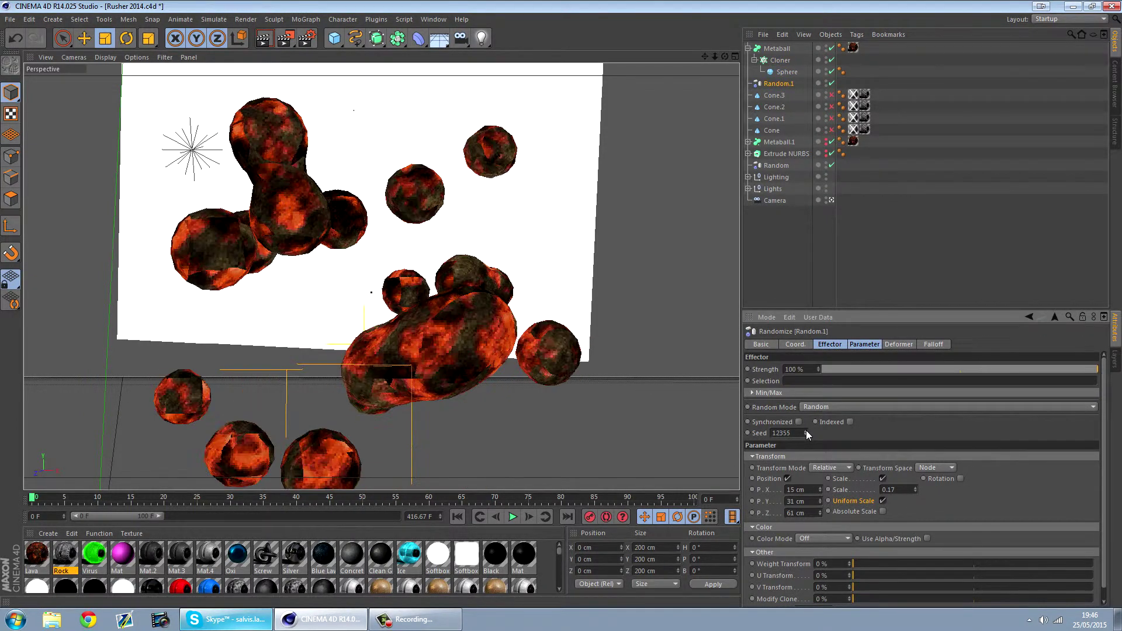
{"action": "left_click", "coordinate": [807, 431]}
{"action": "left_click", "coordinate": [806, 431]}
{"action": "left_click", "coordinate": [806, 431]}
{"action": "left_click", "coordinate": [806, 431]}
{"action": "left_click", "coordinate": [806, 431]}
{"action": "left_click", "coordinate": [806, 431]}
{"action": "left_click", "coordinate": [806, 431]}
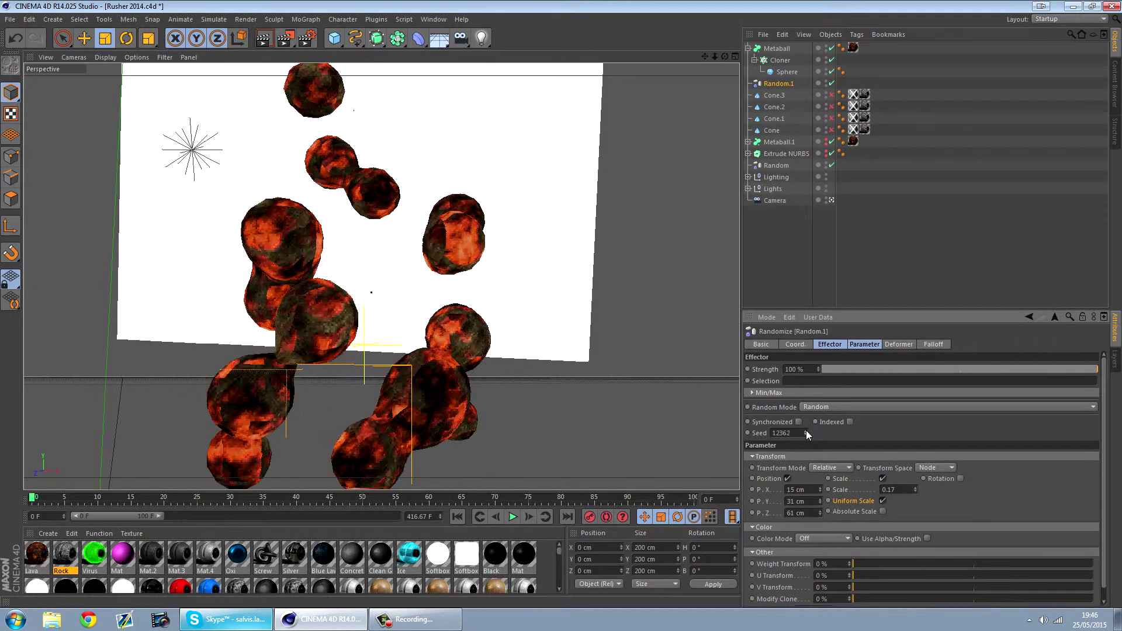
Delete the new Metaball and its Random.1 effector, and make the original Metaball.1 visible in the viewport.
{"action": "left_click", "coordinate": [806, 431]}
{"action": "left_click", "coordinate": [780, 49]}
{"action": "key", "text": "Delete"}
{"action": "left_click", "coordinate": [779, 50]}
{"action": "key", "text": "Delete"}
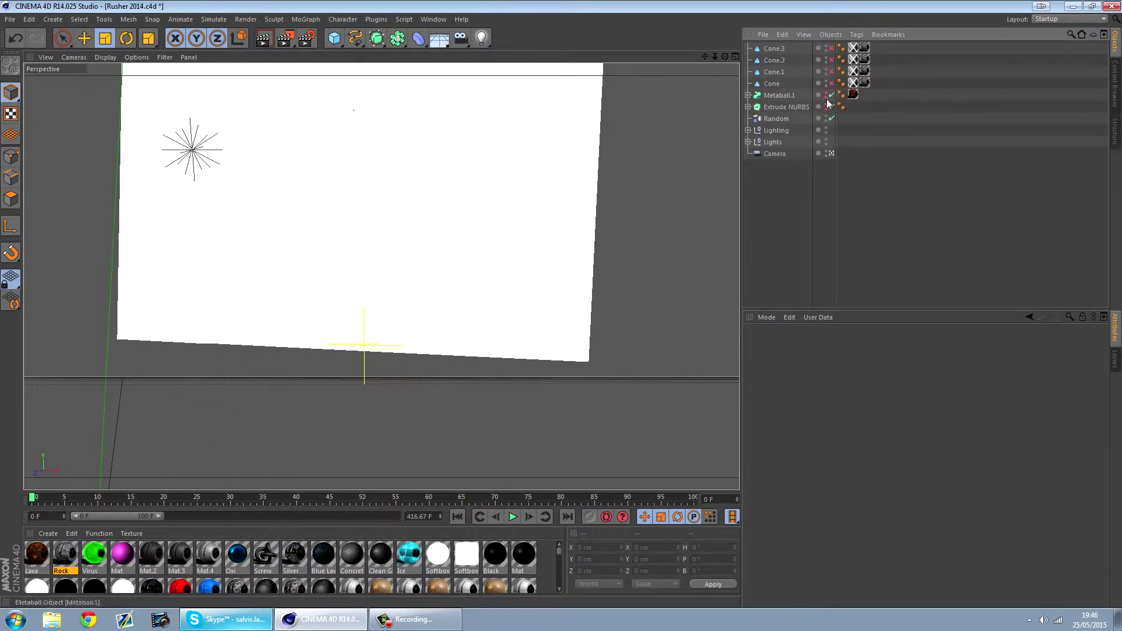
{"action": "left_click", "coordinate": [831, 95]}
{"action": "left_click", "coordinate": [780, 95]}
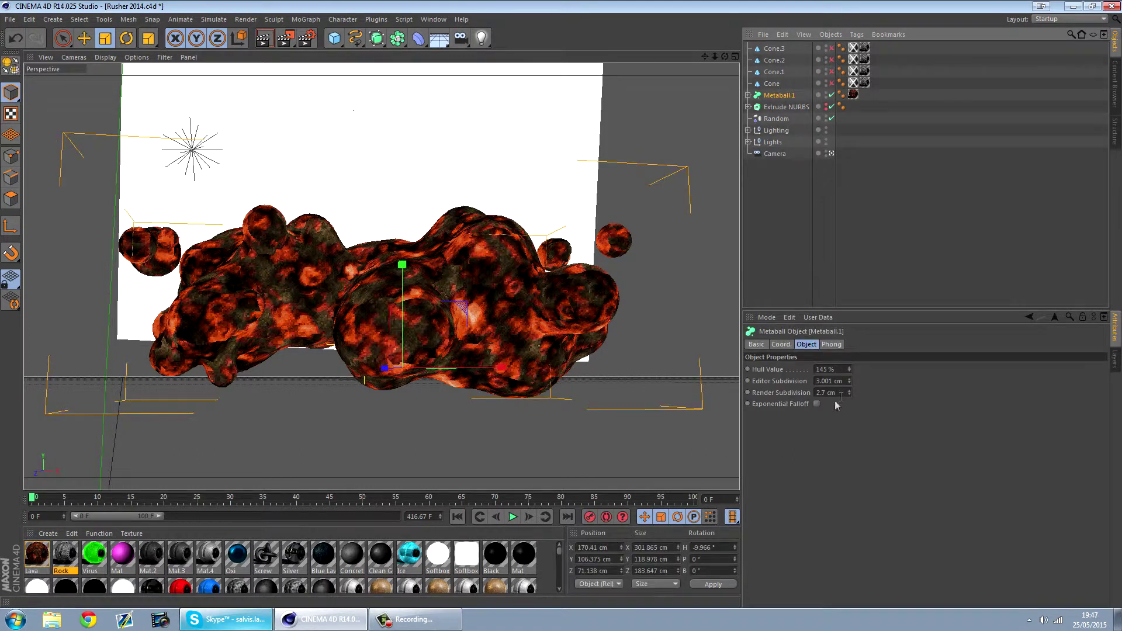
Try larger Editor Subdivision values on Metaball.1 and return it to 3.001 cm.
{"action": "left_click", "coordinate": [851, 379]}
{"action": "left_click", "coordinate": [851, 379]}
{"action": "left_click", "coordinate": [850, 379]}
{"action": "left_click", "coordinate": [851, 379]}
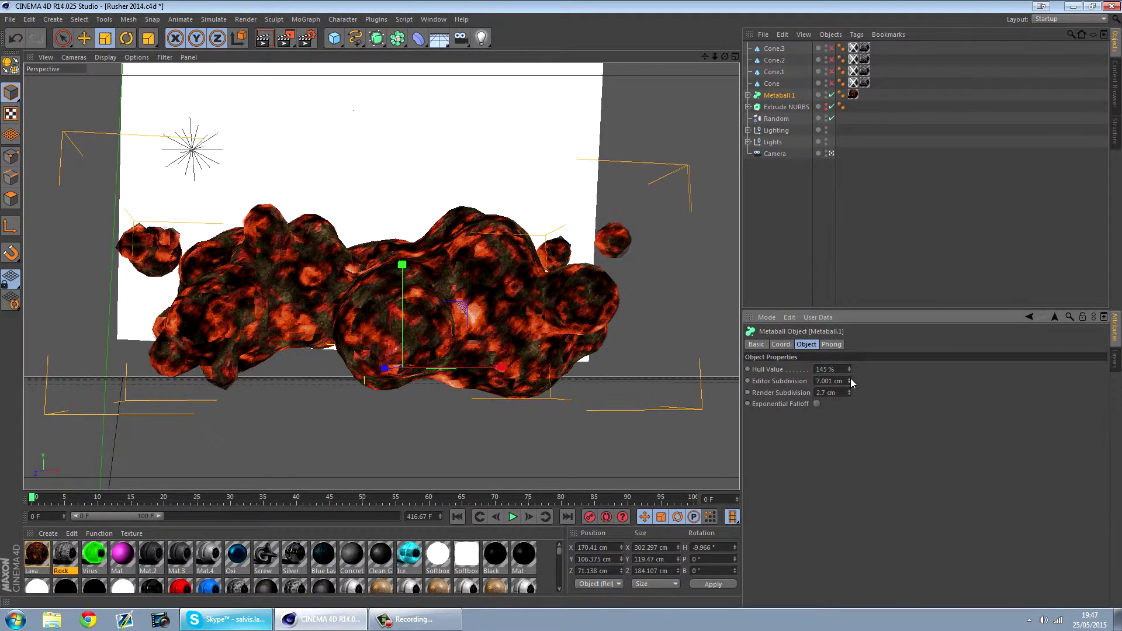
{"action": "left_click", "coordinate": [851, 379]}
{"action": "left_click", "coordinate": [850, 383]}
{"action": "left_click", "coordinate": [849, 383]}
{"action": "left_click", "coordinate": [849, 382]}
{"action": "left_click", "coordinate": [849, 383]}
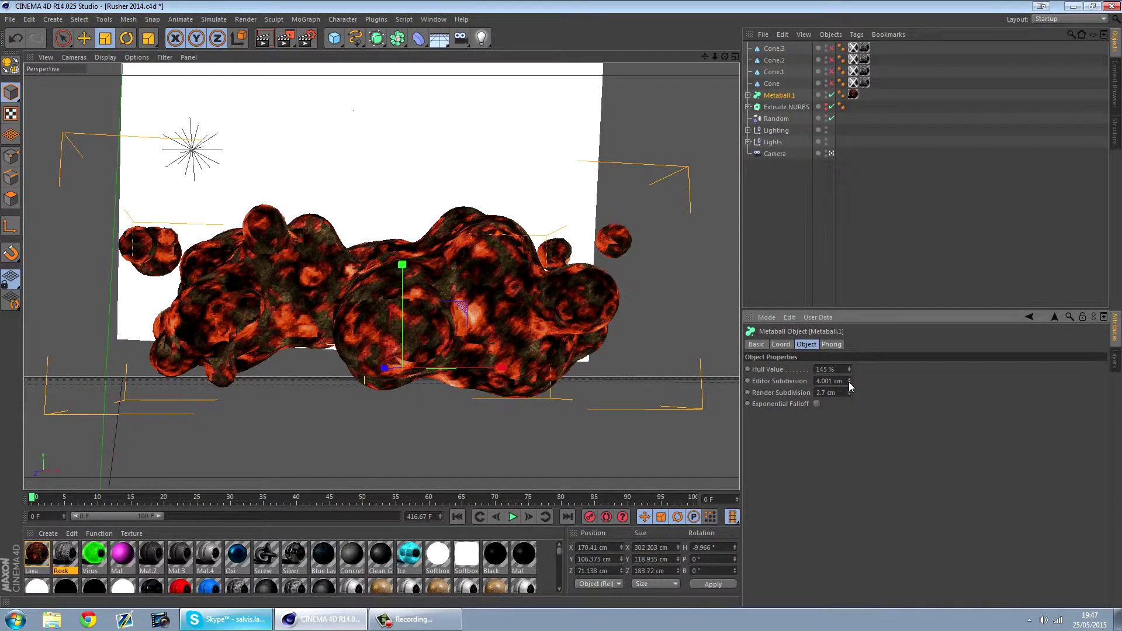
{"action": "left_click", "coordinate": [829, 169]}
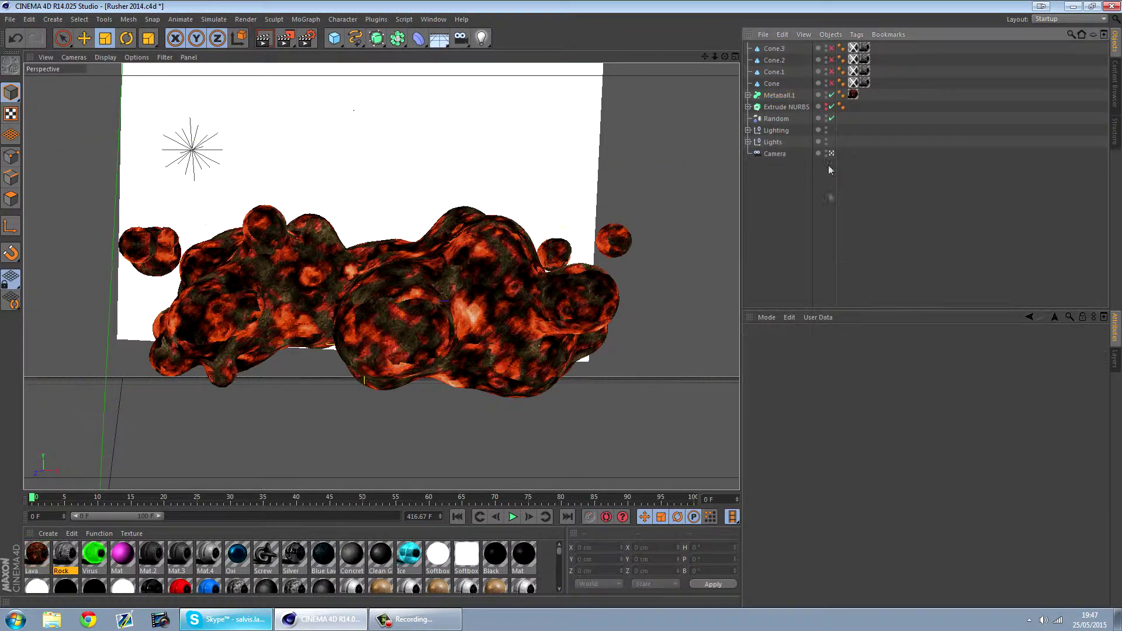
{"action": "left_click", "coordinate": [759, 108]}
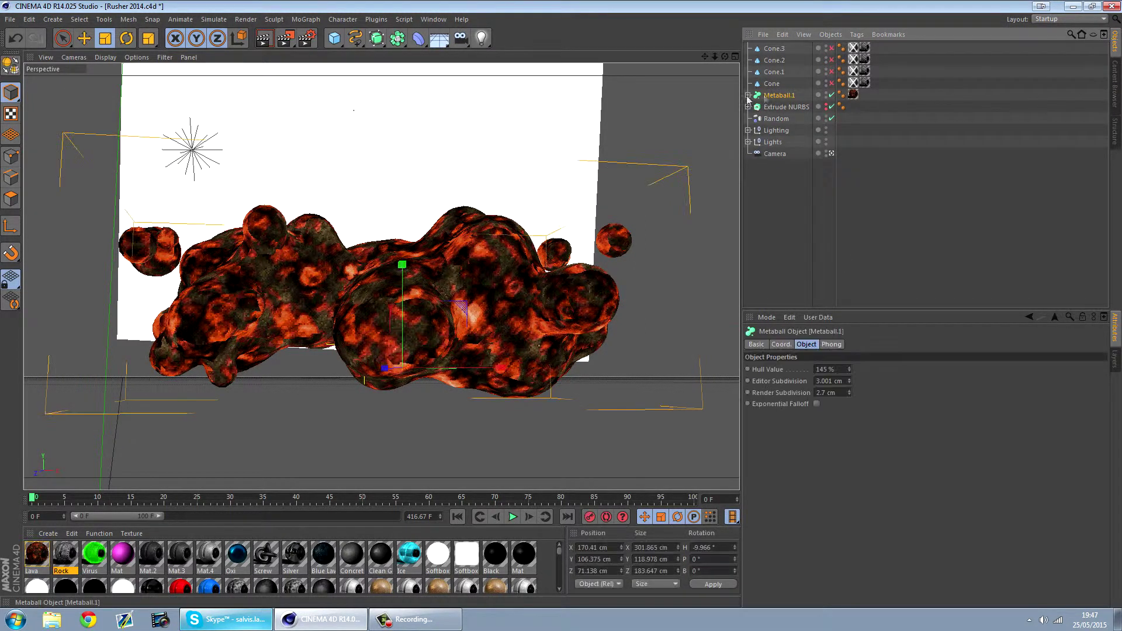
{"action": "left_click", "coordinate": [784, 194]}
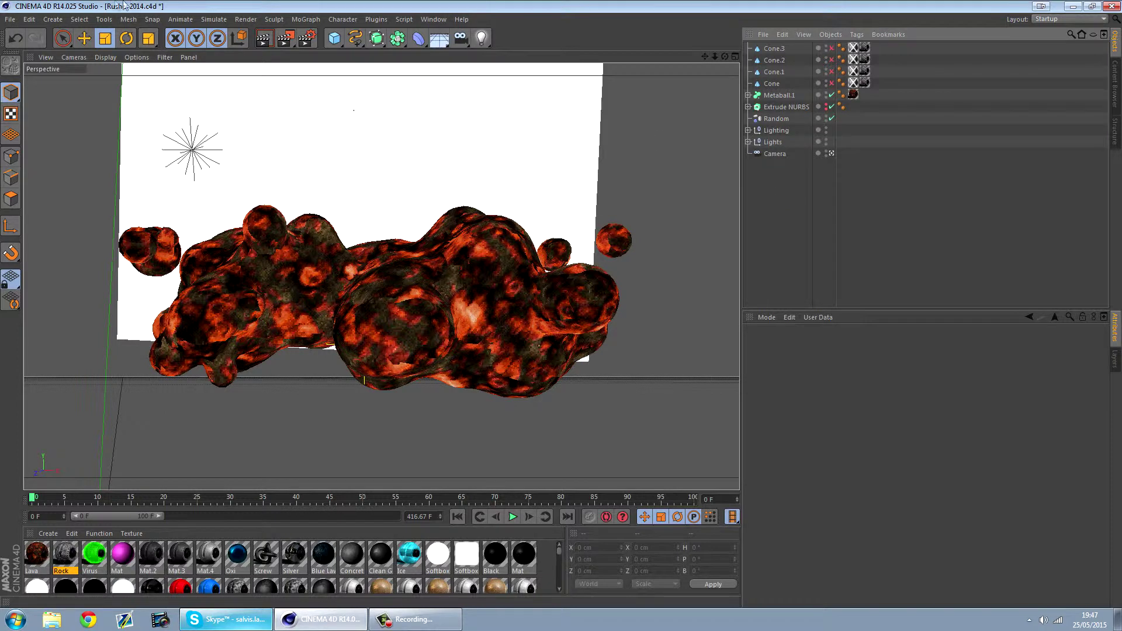
Add a MoText object with the text "Shade".
{"action": "left_click", "coordinate": [303, 19]}
{"action": "left_click", "coordinate": [336, 142]}
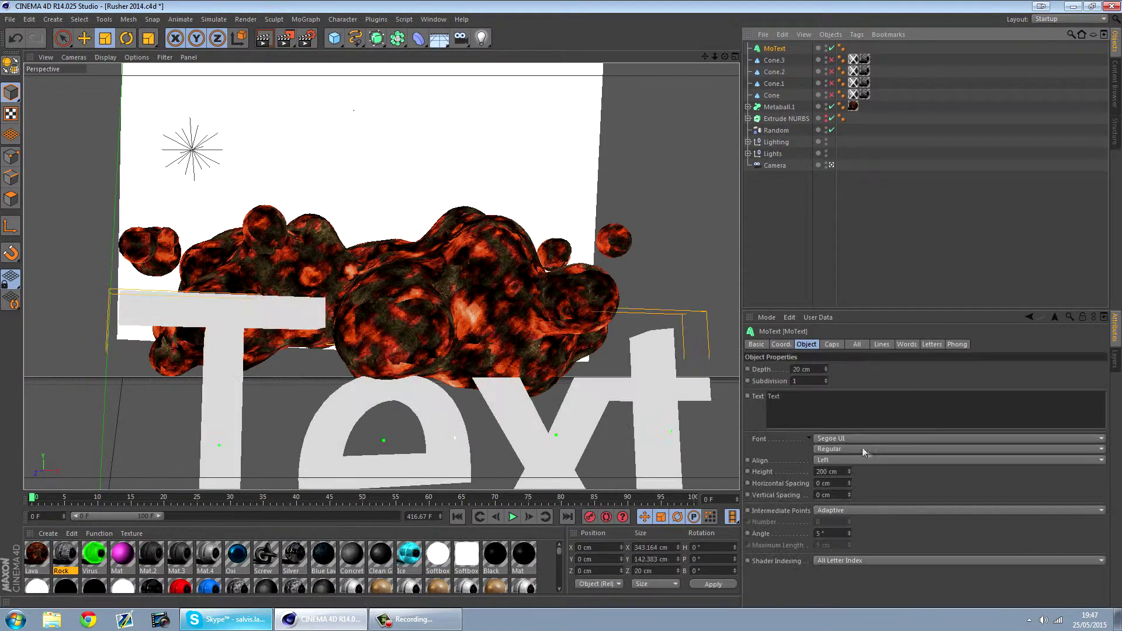
{"action": "type", "text": "Shade"}
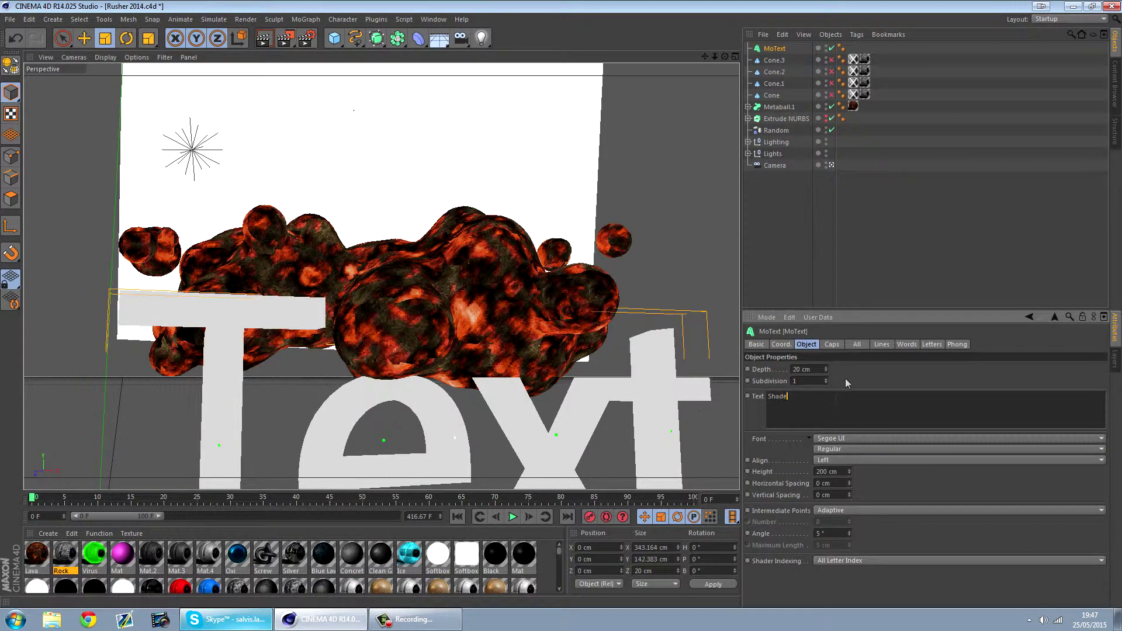
{"action": "left_click_drag", "start_coordinate": [809, 410], "coordinate": [731, 405]}
Set the MoText's font to Resurrection.
{"action": "left_click", "coordinate": [844, 442]}
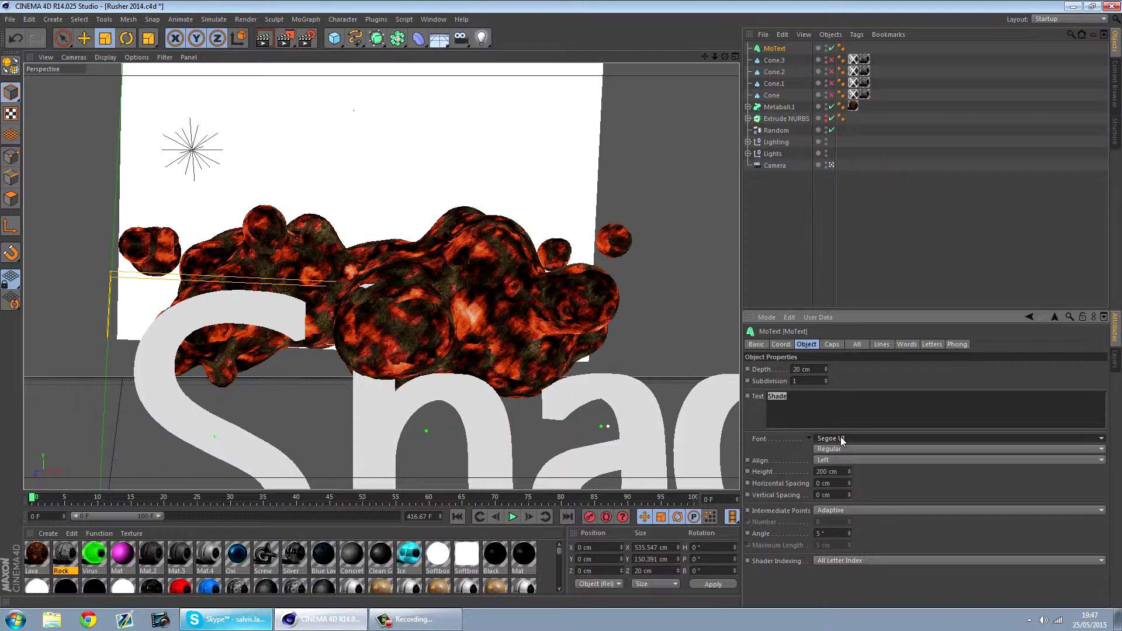
{"action": "left_click", "coordinate": [842, 440]}
{"action": "scroll", "coordinate": [867, 365], "scroll_direction": "up", "scroll_amount": 10}
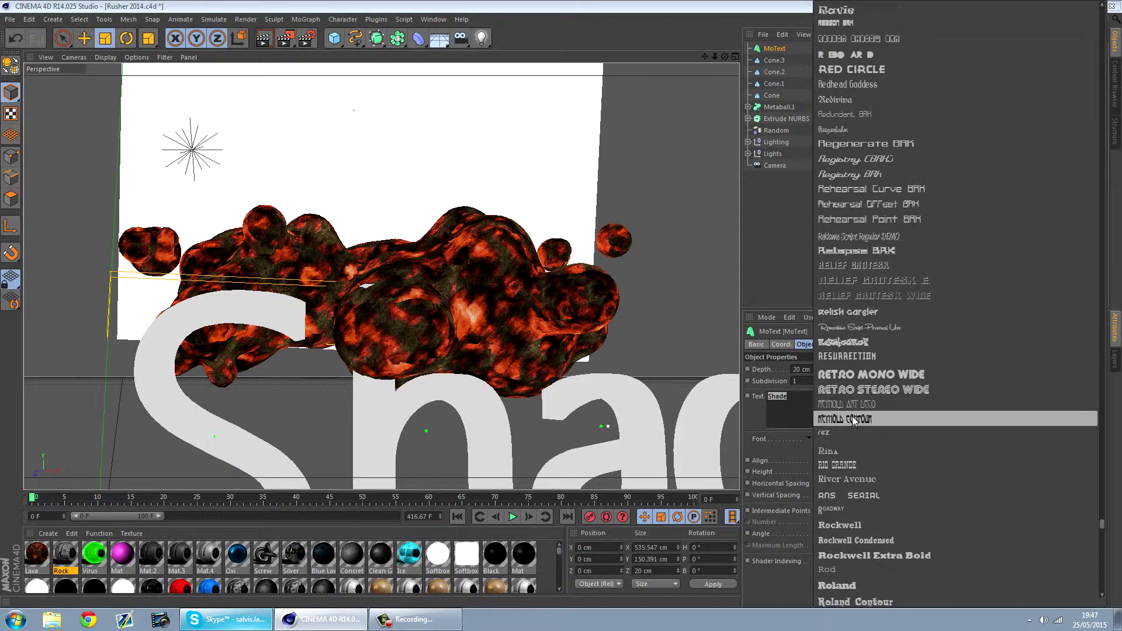
{"action": "left_click", "coordinate": [857, 362]}
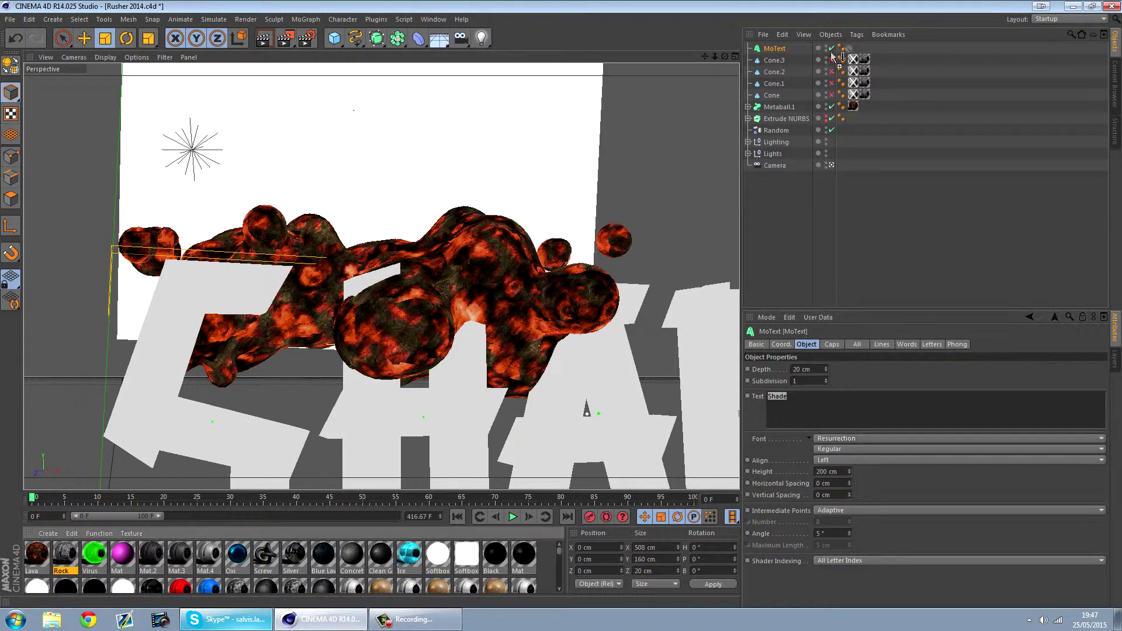
Apply the Rock material to the MoText with Cubic projection.
{"action": "left_click_drag", "start_coordinate": [775, 48], "coordinate": [774, 50]}
{"action": "left_click", "coordinate": [830, 392]}
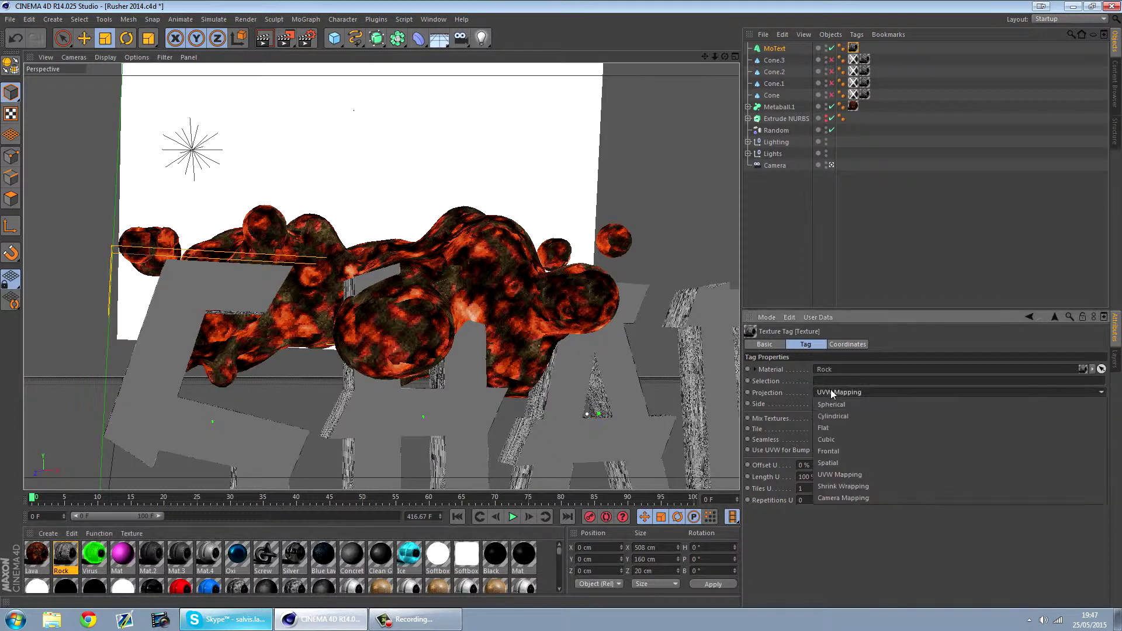
{"action": "left_click", "coordinate": [830, 444]}
Scale the MoText to a height of 112 cm and move it in front of the lava metaball.
{"action": "left_click_drag", "start_coordinate": [617, 135], "coordinate": [450, 182]}
{"action": "left_click", "coordinate": [84, 39]}
{"action": "left_click_drag", "start_coordinate": [167, 446], "coordinate": [241, 183]}
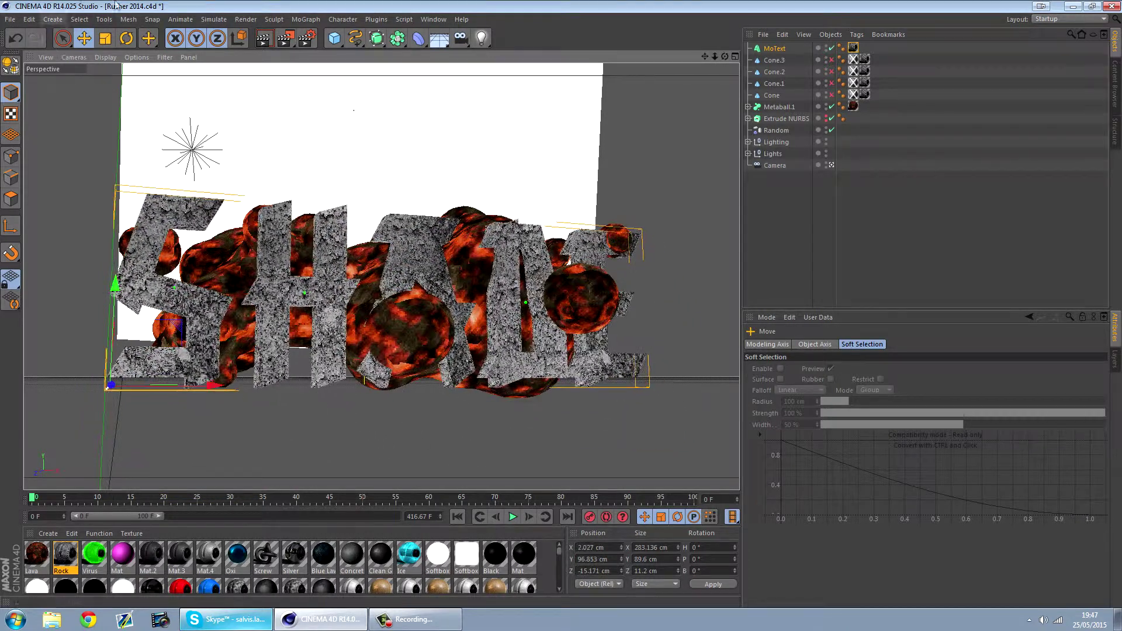
{"action": "key", "text": "r"}
{"action": "left_click", "coordinate": [83, 38]}
{"action": "mouse_move", "coordinate": [210, 380]}
{"action": "left_mouse_down"}
{"action": "mouse_move", "coordinate": [301, 379]}
{"action": "mouse_move", "coordinate": [206, 378]}
{"action": "left_mouse_up"}
{"action": "left_click", "coordinate": [782, 50]}
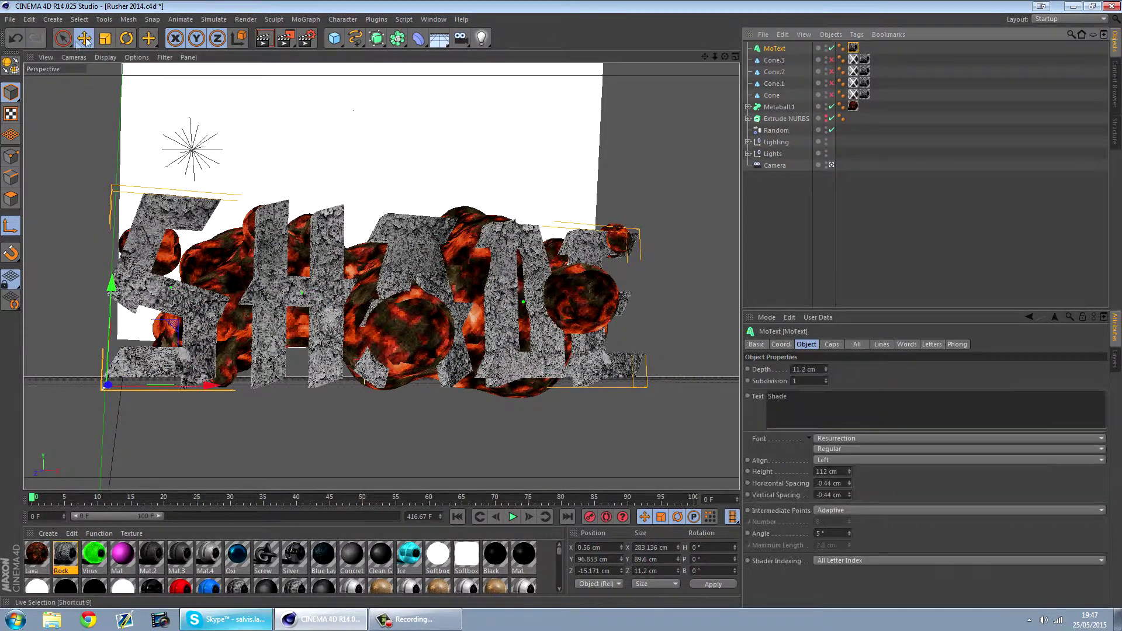
Rotate the MoText slightly to a heading of about -2.5° and scale it to a height of about 83.4 cm.
{"action": "left_click", "coordinate": [126, 39]}
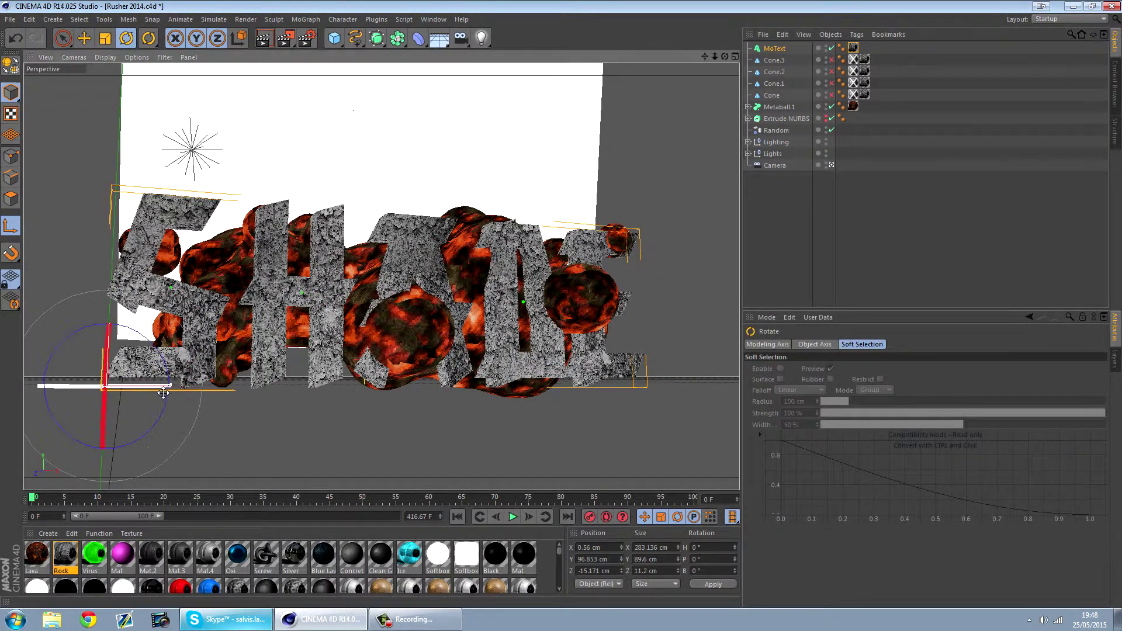
{"action": "left_click_drag", "start_coordinate": [168, 392], "coordinate": [161, 392]}
{"action": "left_click_drag", "start_coordinate": [518, 130], "coordinate": [448, 172]}
{"action": "left_click", "coordinate": [105, 38]}
Change the MoText's font to REBOARD.
{"action": "left_click", "coordinate": [773, 49]}
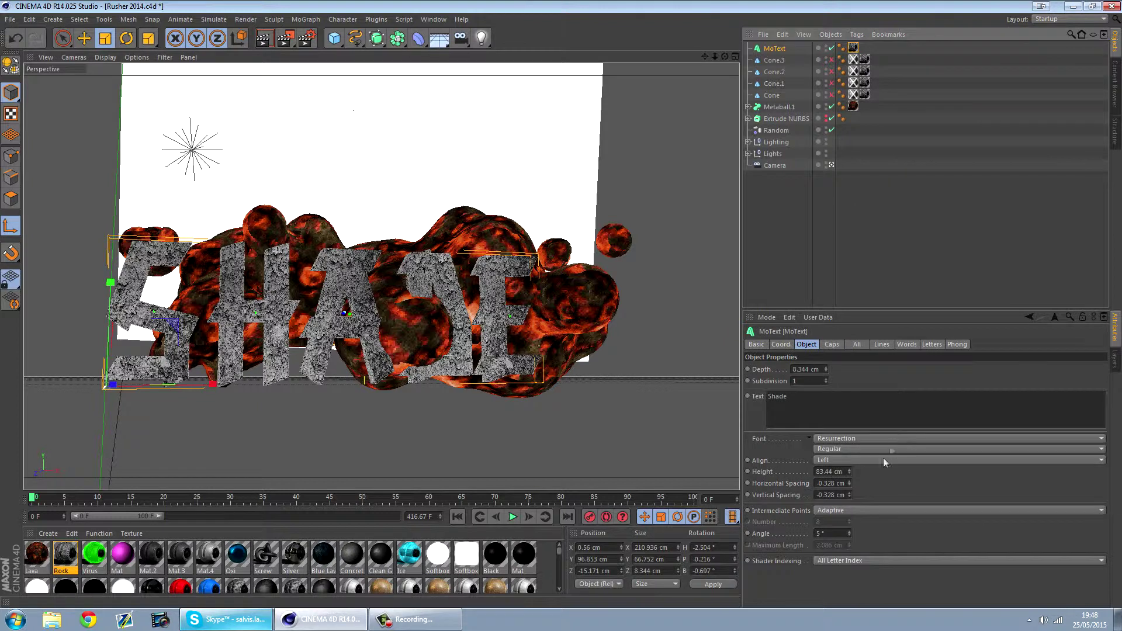
{"action": "left_click", "coordinate": [843, 439]}
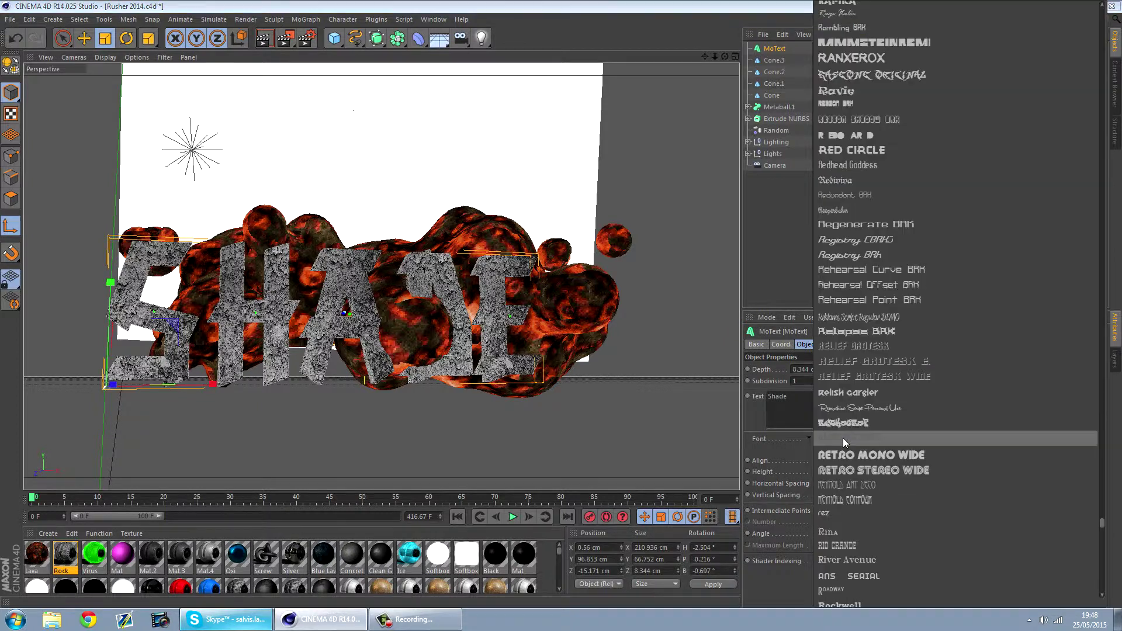
{"action": "left_click", "coordinate": [856, 135]}
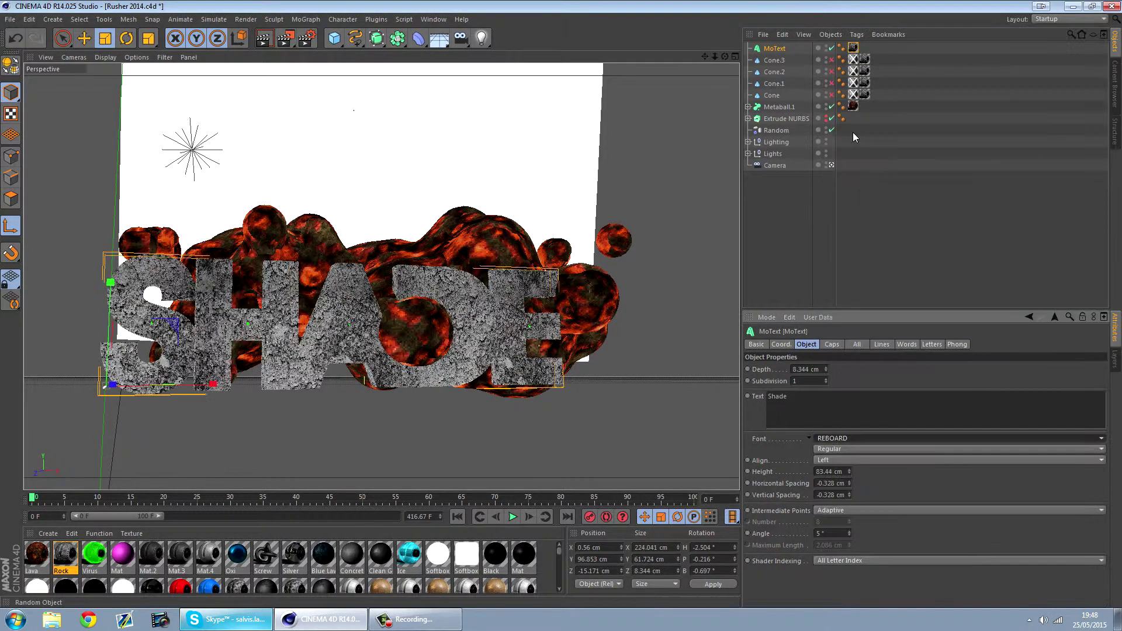
{"action": "left_click", "coordinate": [842, 438]}
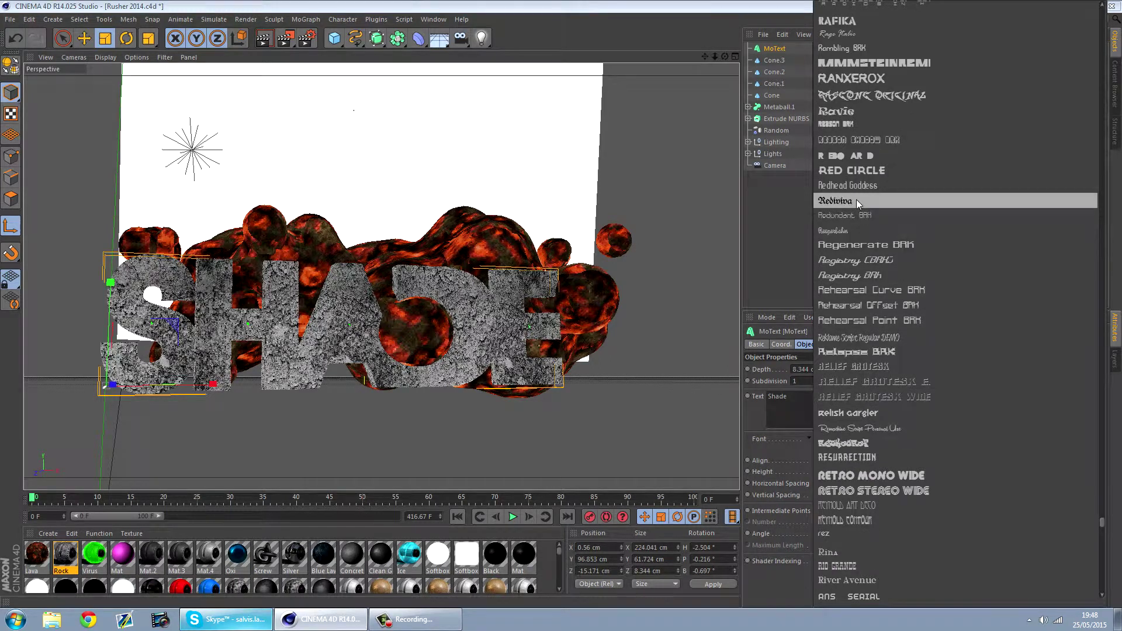
{"action": "scroll", "coordinate": [850, 149], "scroll_direction": "up", "scroll_amount": 6}
{"action": "scroll", "coordinate": [850, 156], "scroll_direction": "up", "scroll_amount": 5}
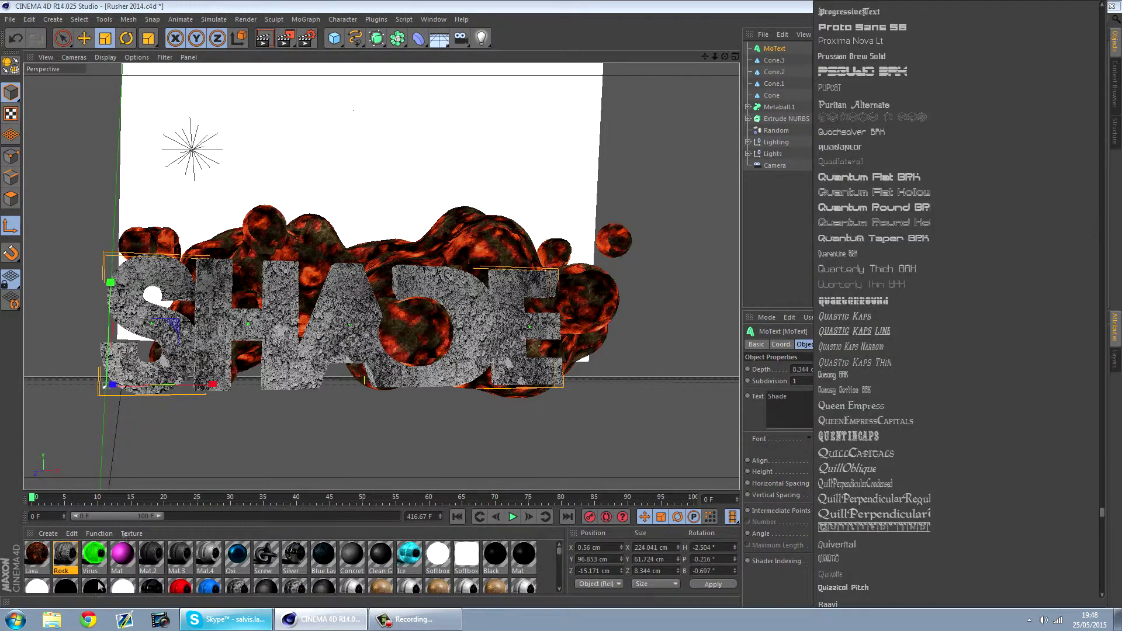
{"action": "left_click", "coordinate": [89, 619]}
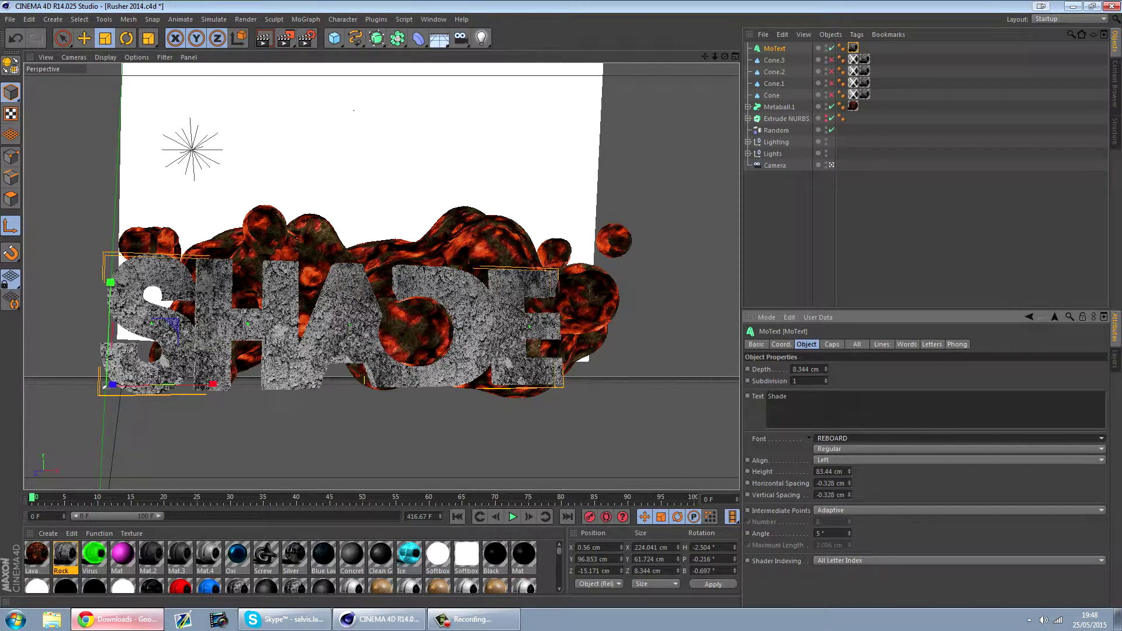
{"action": "left_click", "coordinate": [857, 438]}
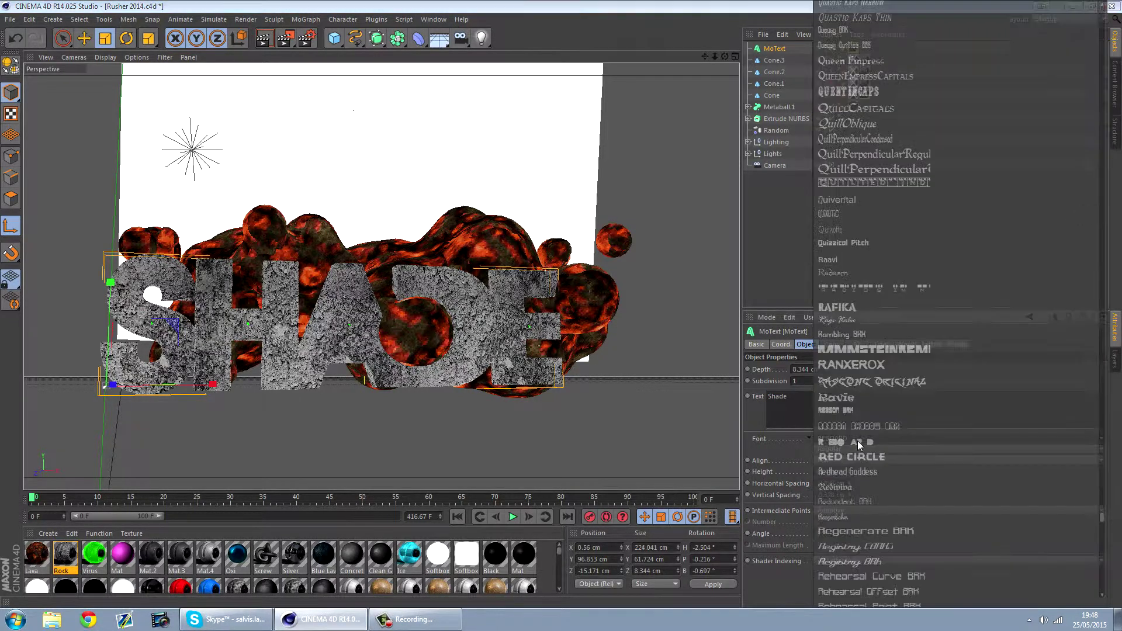
{"action": "left_click", "coordinate": [858, 436]}
Set the MoText's font to Lighthouse Personal Use.
{"action": "left_click", "coordinate": [857, 438]}
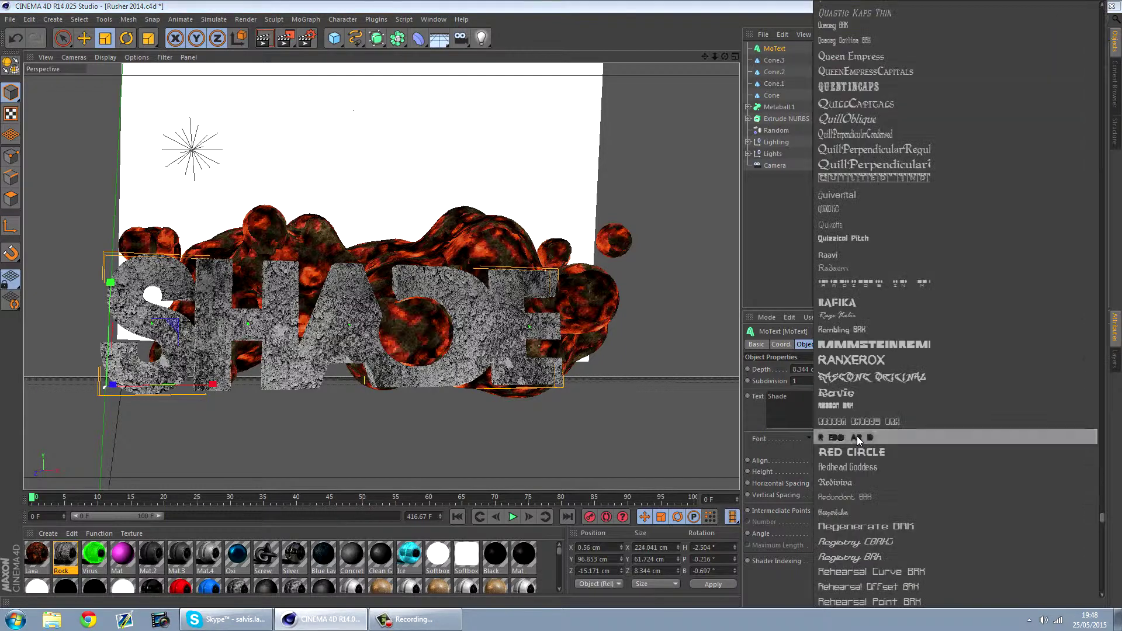
{"action": "scroll", "coordinate": [865, 232], "scroll_direction": "up", "scroll_amount": 5}
{"action": "scroll", "coordinate": [864, 233], "scroll_direction": "up", "scroll_amount": 8}
{"action": "left_click_drag", "start_coordinate": [1103, 496], "coordinate": [1107, 371]}
{"action": "scroll", "coordinate": [905, 266], "scroll_direction": "down", "scroll_amount": 10}
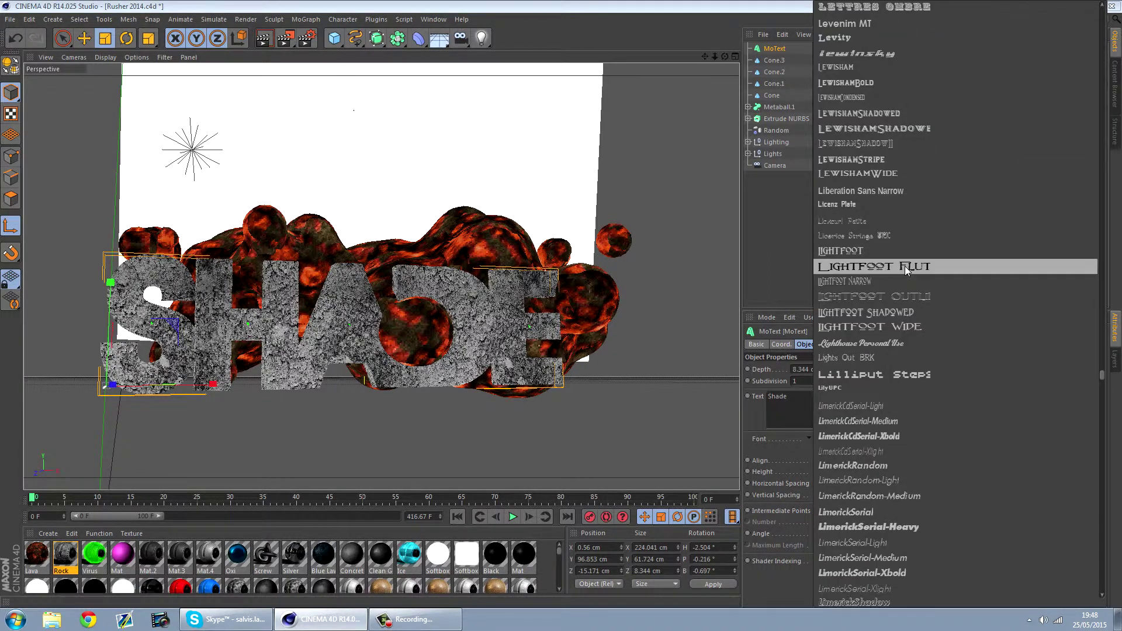
{"action": "scroll", "coordinate": [905, 265], "scroll_direction": "down", "scroll_amount": 5}
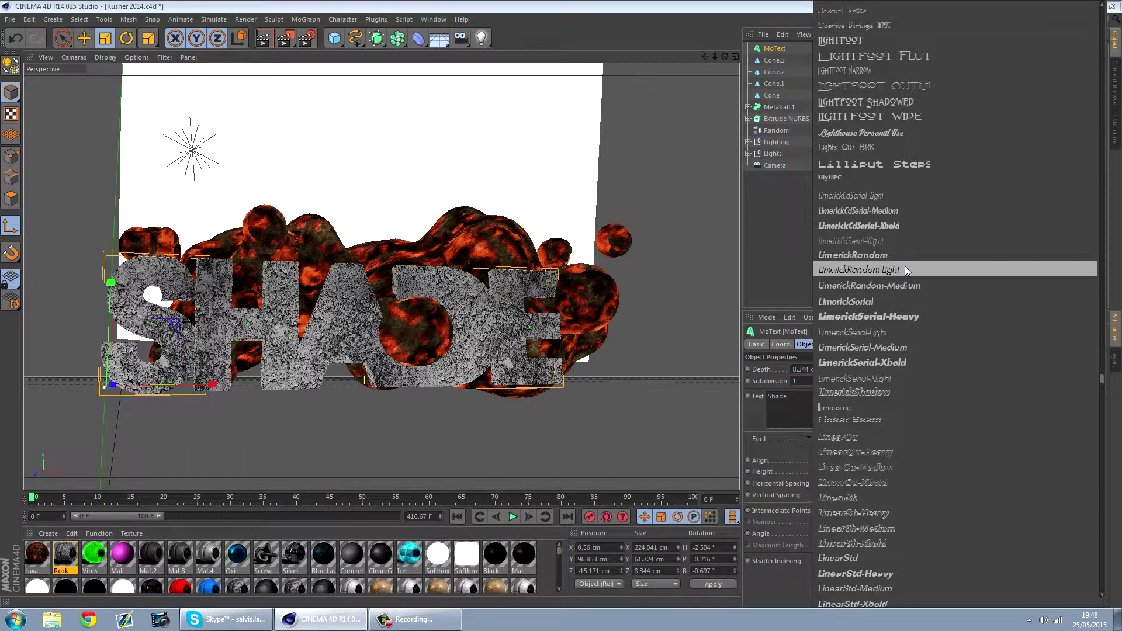
{"action": "scroll", "coordinate": [897, 395], "scroll_direction": "down", "scroll_amount": 8}
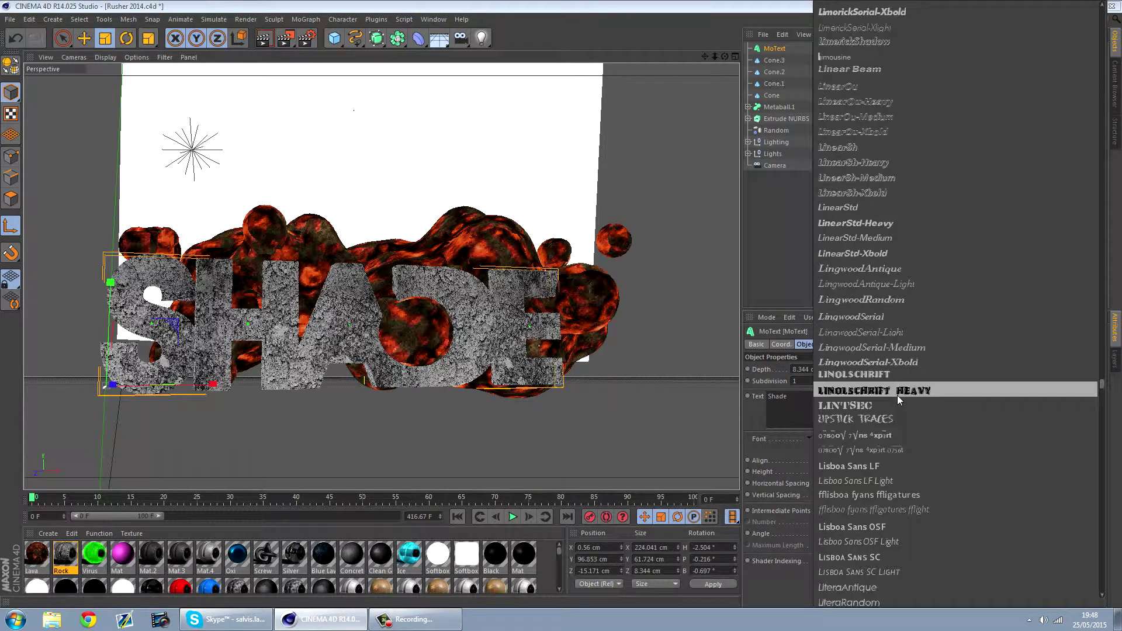
{"action": "scroll", "coordinate": [857, 371], "scroll_direction": "up", "scroll_amount": 12}
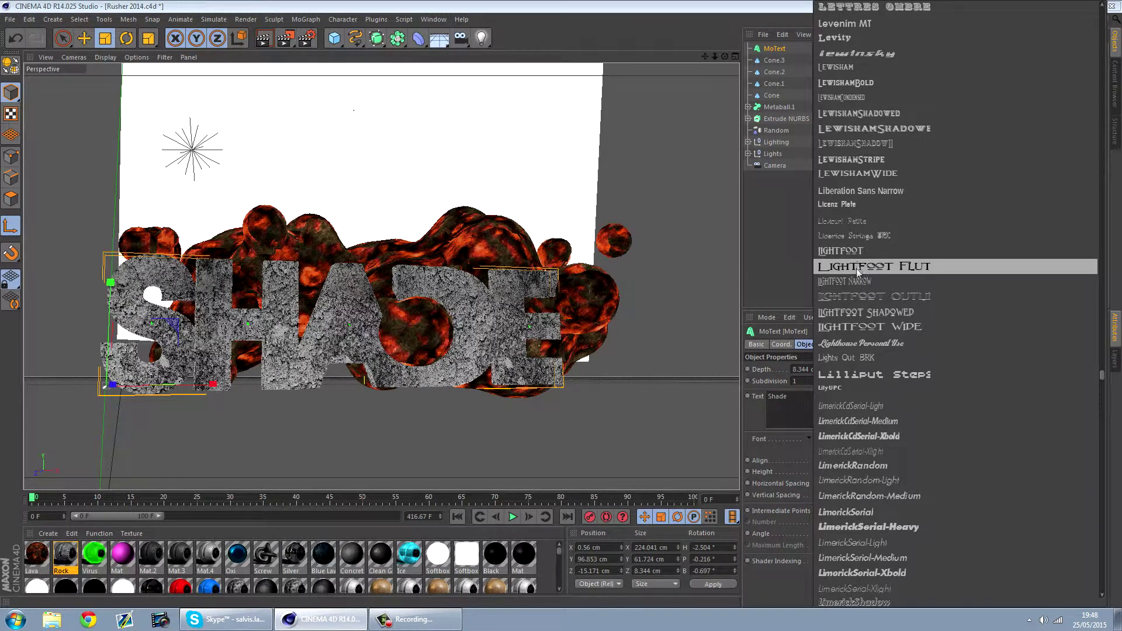
{"action": "left_click", "coordinate": [849, 347]}
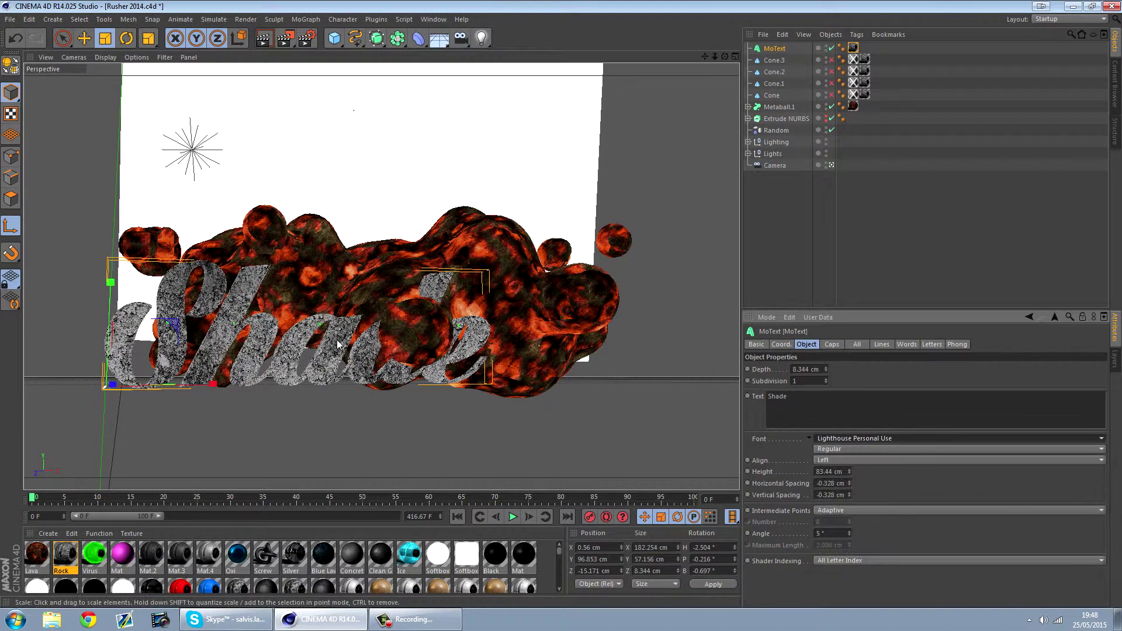
Set both the start and end caps of the MoText to Fillet Cap.
{"action": "left_click", "coordinate": [833, 345]}
{"action": "left_click", "coordinate": [812, 369]}
{"action": "left_click", "coordinate": [815, 415]}
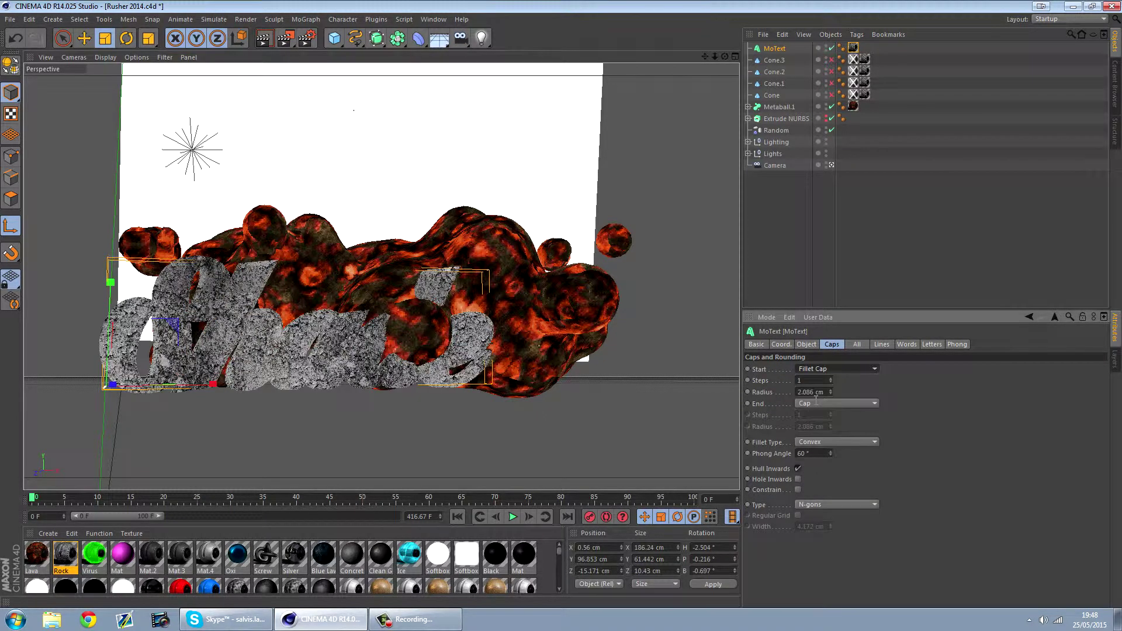
{"action": "left_click", "coordinate": [816, 404]}
{"action": "left_click", "coordinate": [815, 450]}
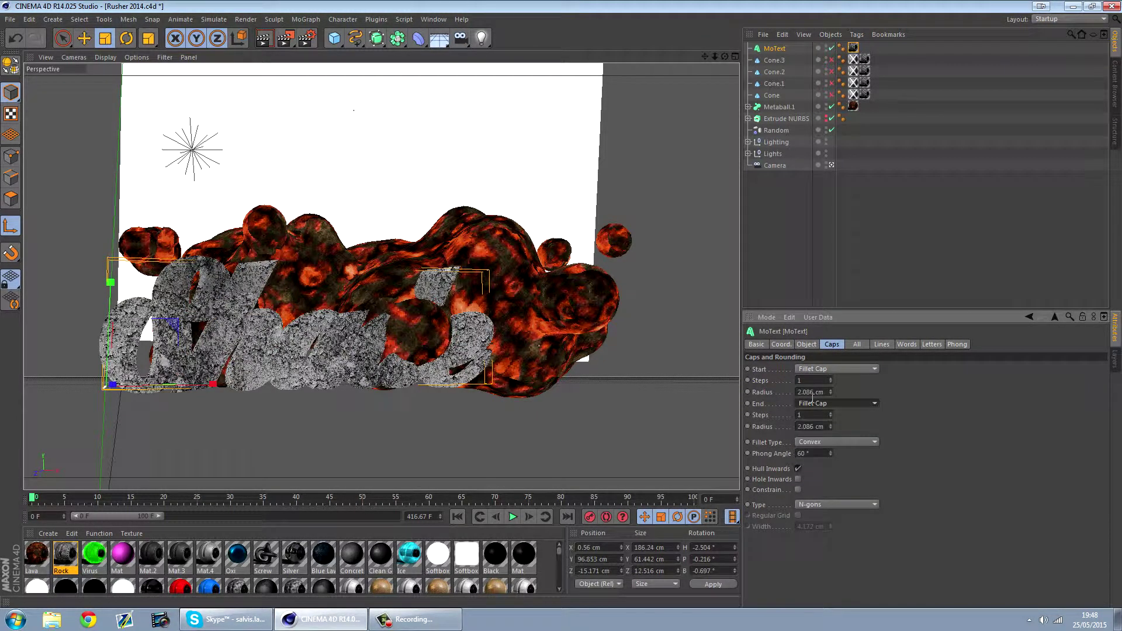
Set the fillet radius of the MoText's start and end caps to 2 cm.
{"action": "left_click", "coordinate": [810, 394]}
{"action": "type", "text": "2"}
{"action": "left_click", "coordinate": [825, 428]}
{"action": "type", "text": "2"}
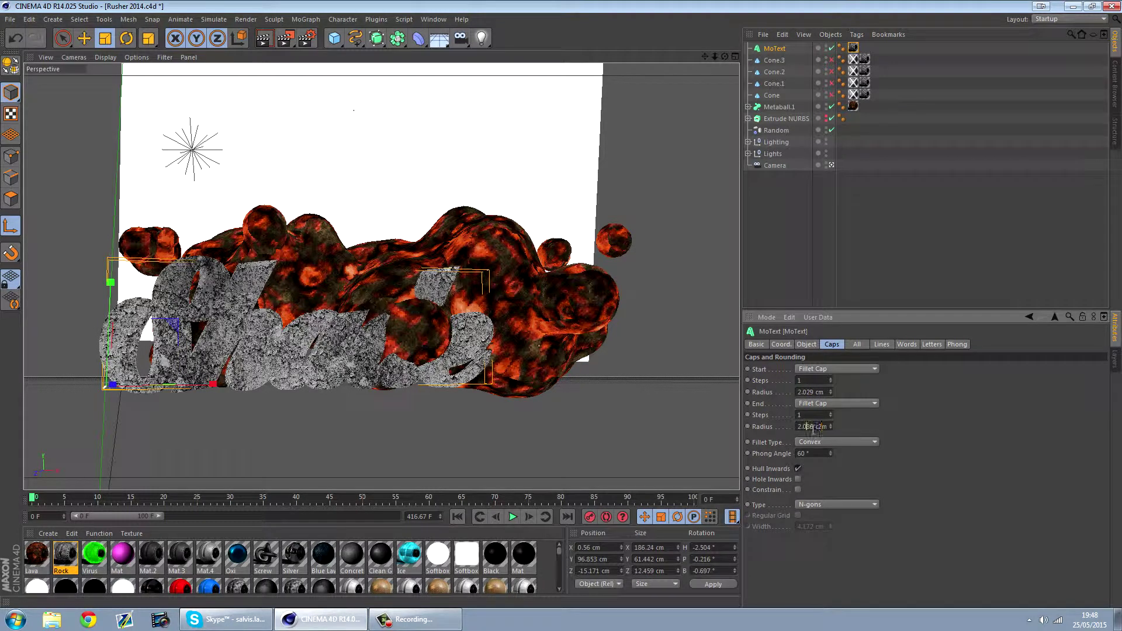
{"action": "left_click", "coordinate": [809, 393]}
{"action": "left_click", "coordinate": [803, 178]}
Move the MoText in front of the metaball's centre, to about X 38.4, Y 113.5 and Z -31.2 cm.
{"action": "left_click", "coordinate": [772, 47]}
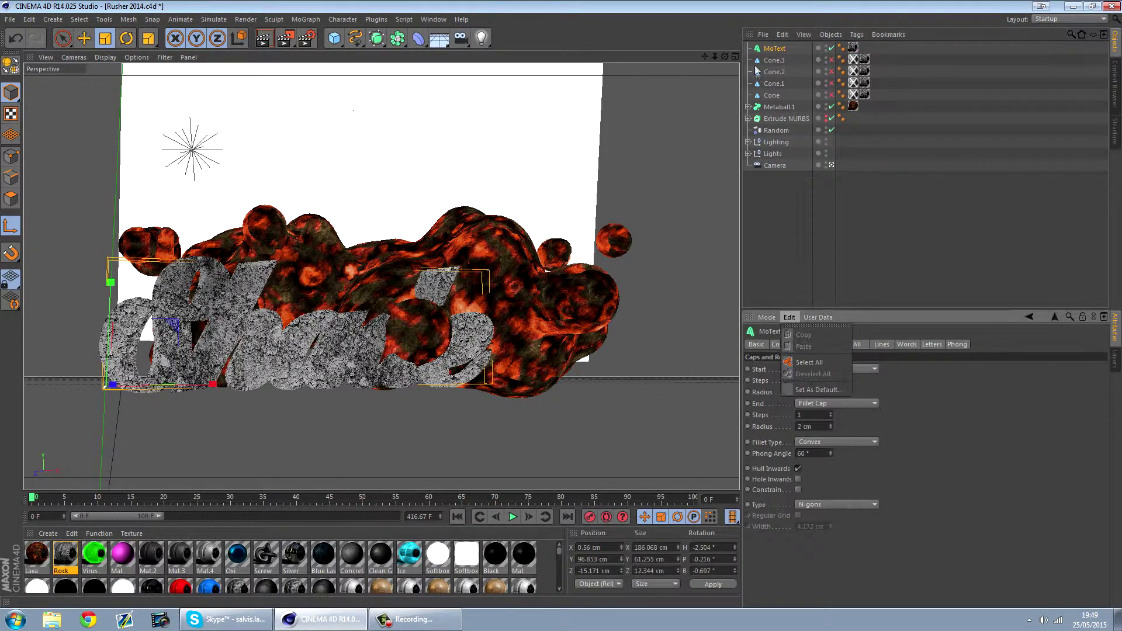
{"action": "left_click", "coordinate": [84, 38]}
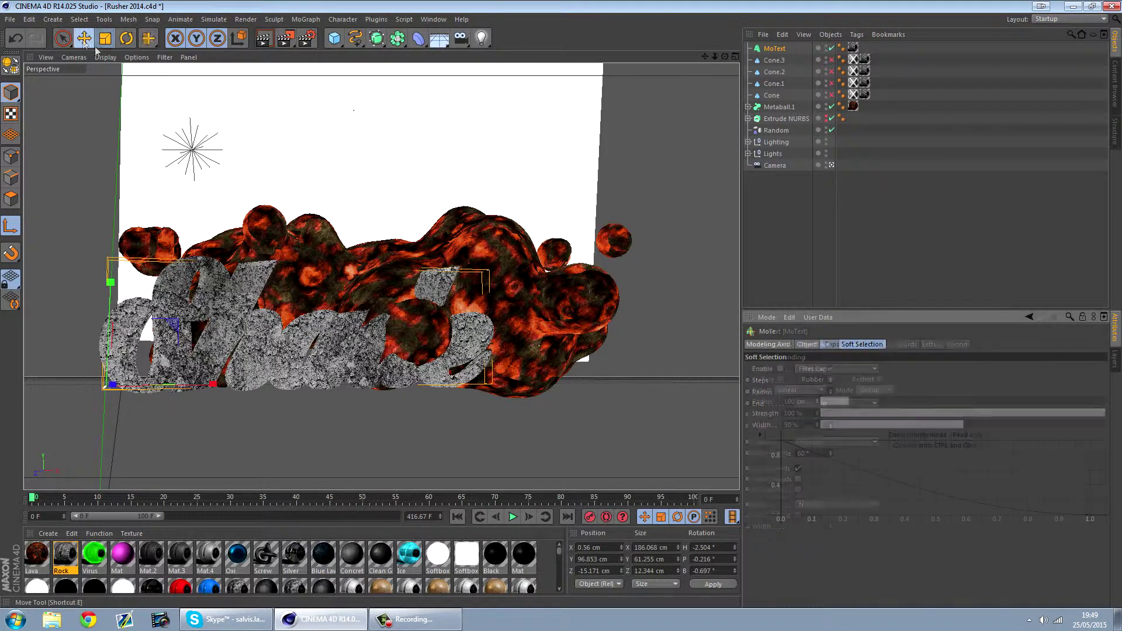
{"action": "left_click_drag", "start_coordinate": [366, 346], "coordinate": [454, 310]}
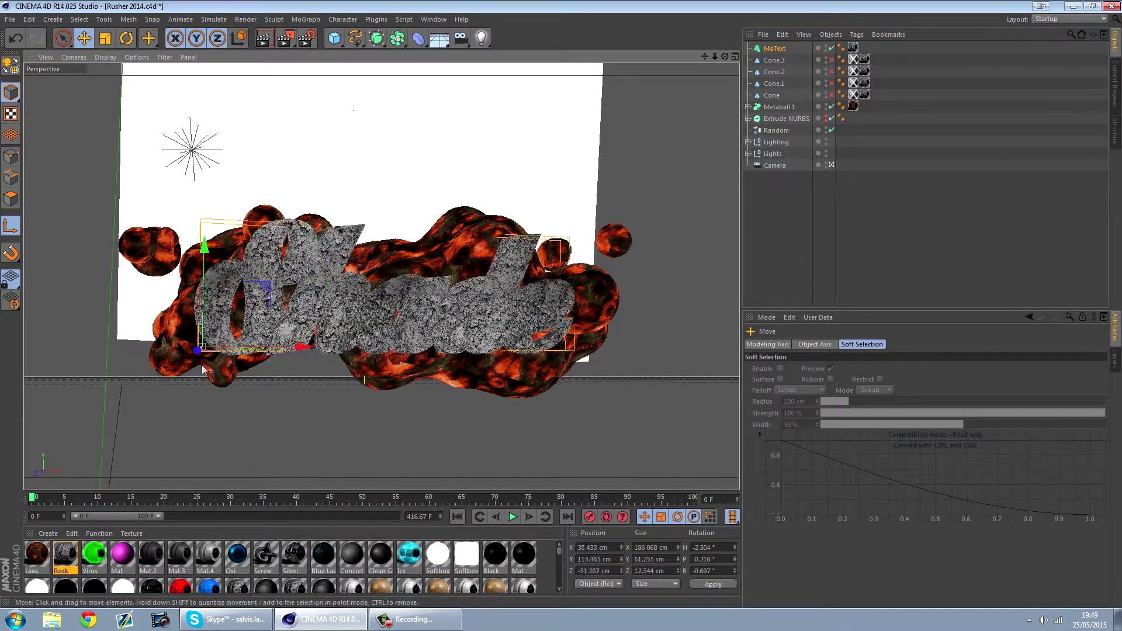
Switch the viewport to Gouraud Shading and move the MoText back to about Z -19.4 cm.
{"action": "left_click", "coordinate": [106, 56]}
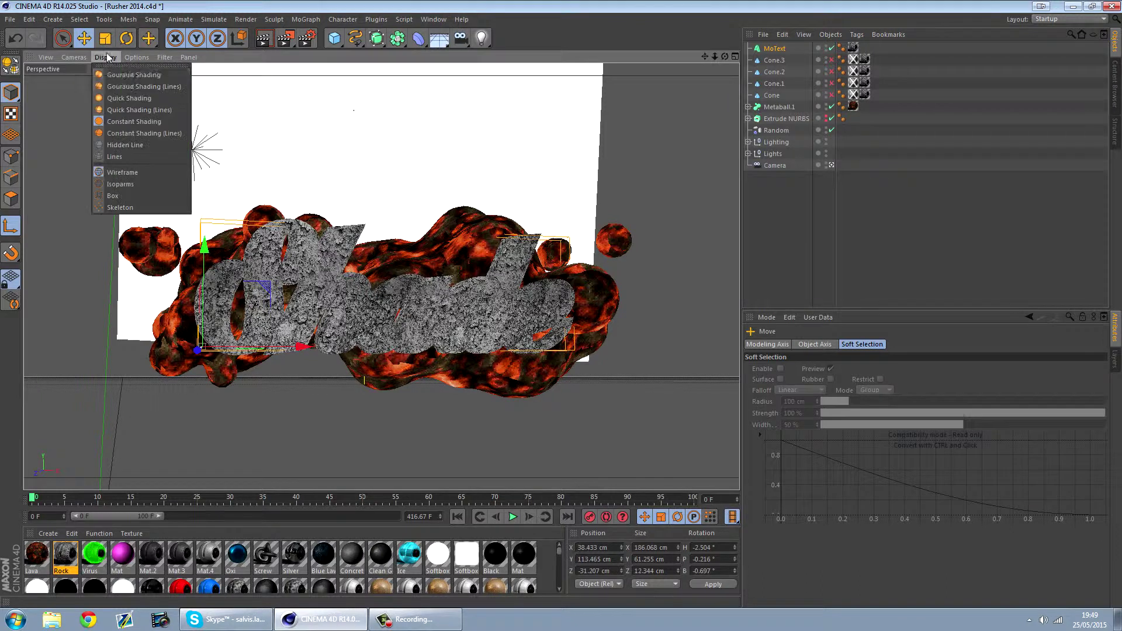
{"action": "left_click", "coordinate": [130, 80]}
{"action": "left_click_drag", "start_coordinate": [198, 351], "coordinate": [196, 351]}
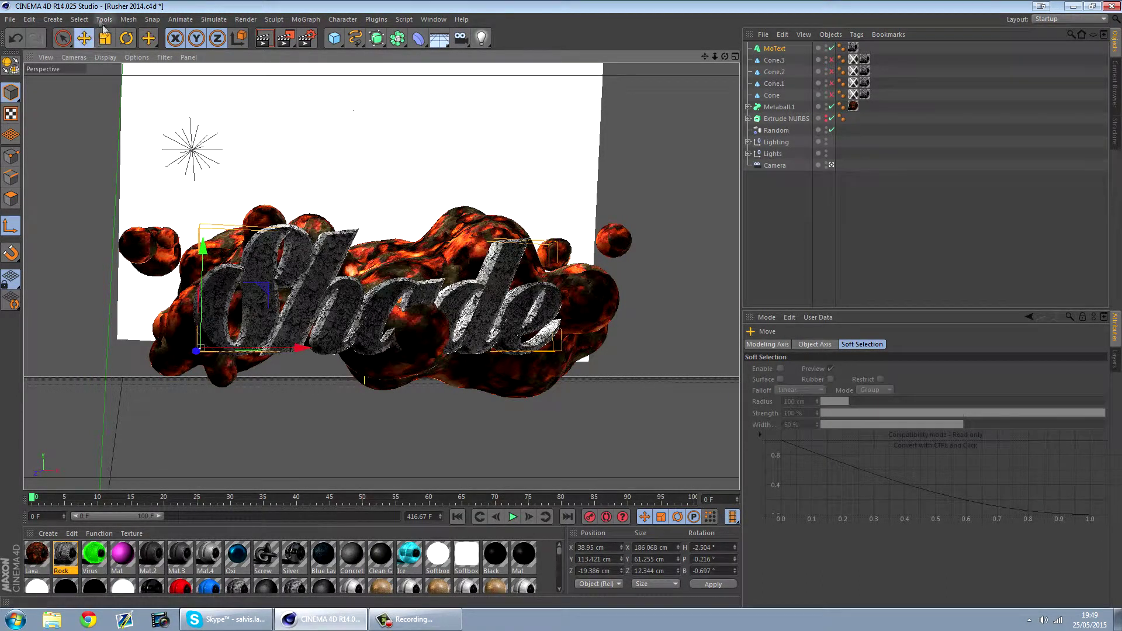
Scale the MoText up to about 208 x 68 x 14 cm and rotate it to a heading of about -6.5°.
{"action": "left_click", "coordinate": [105, 36]}
{"action": "left_click_drag", "start_coordinate": [418, 149], "coordinate": [463, 133]}
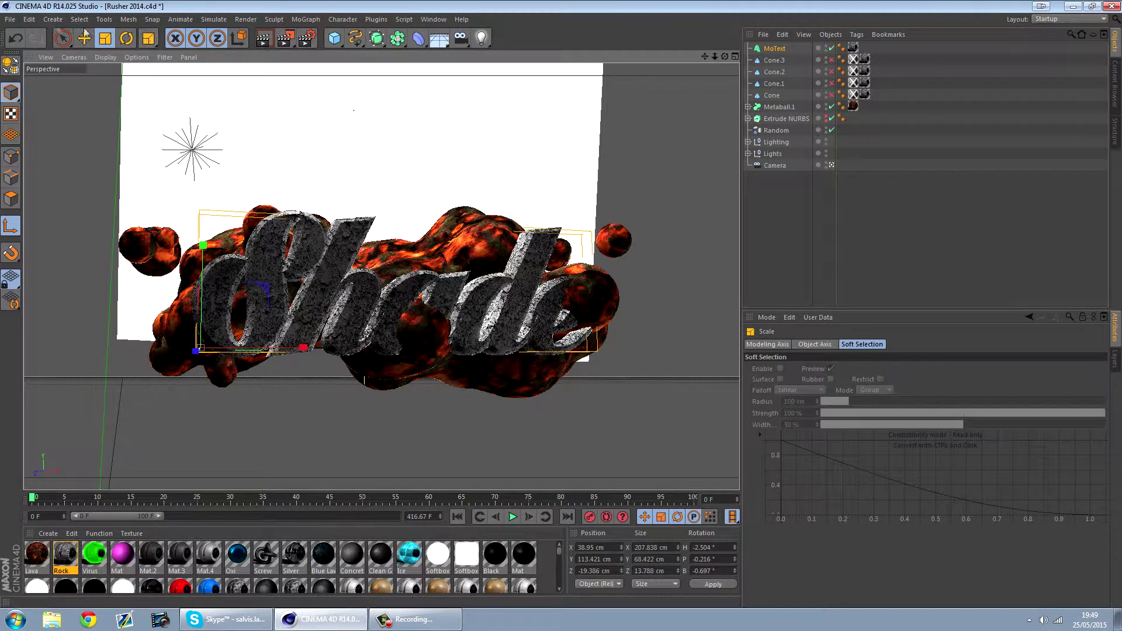
{"action": "left_click", "coordinate": [126, 38]}
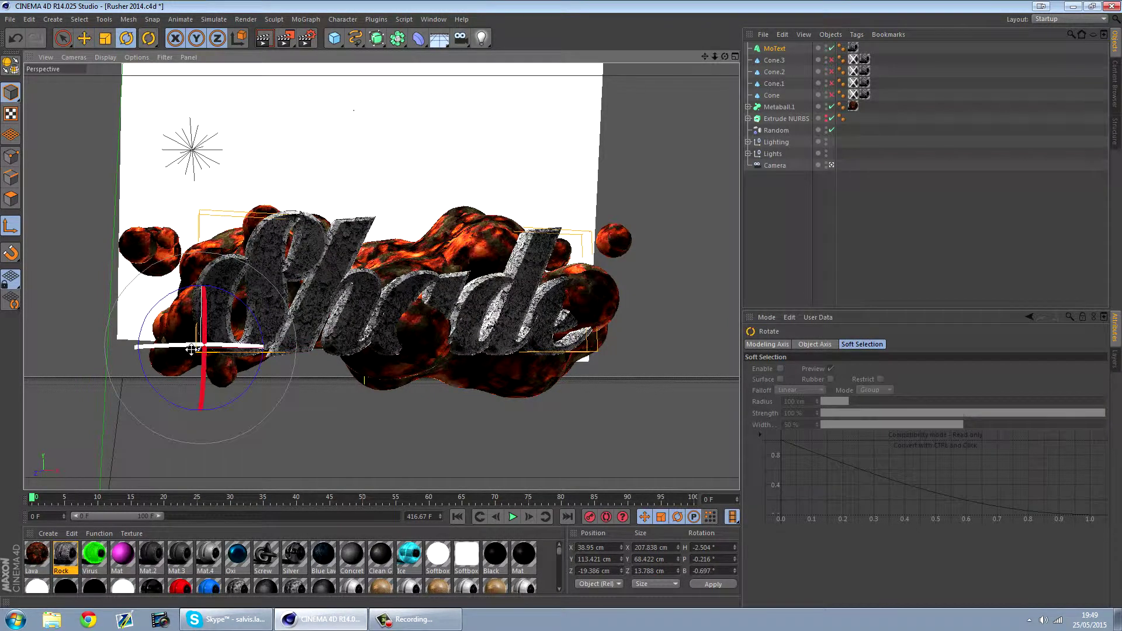
{"action": "left_click_drag", "start_coordinate": [192, 349], "coordinate": [201, 353]}
{"action": "left_click", "coordinate": [85, 38]}
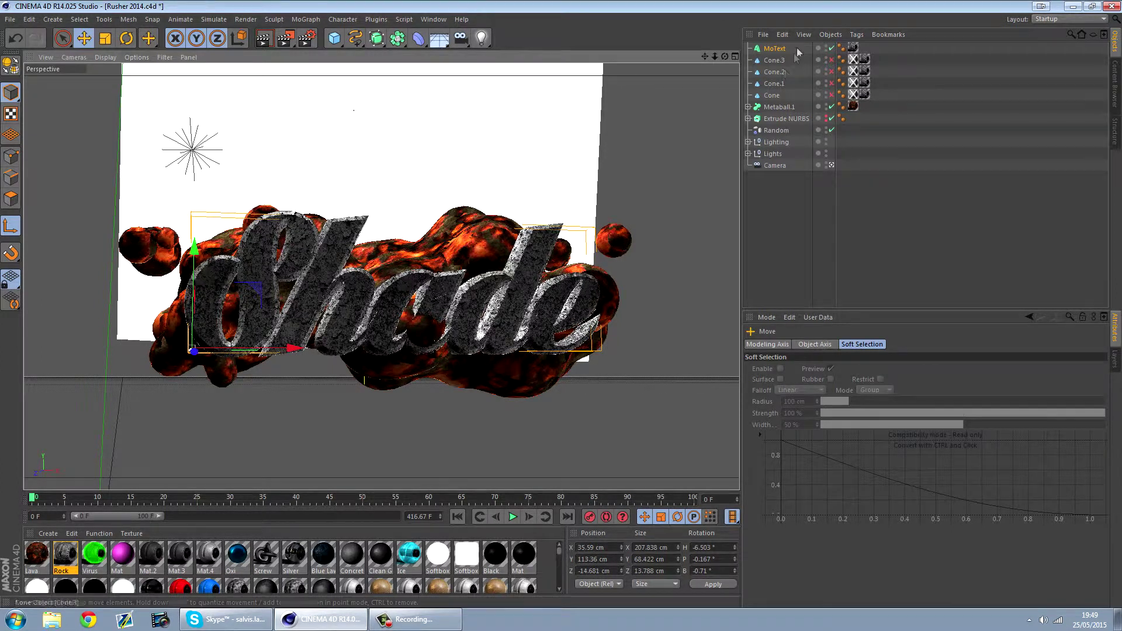
Increase the MoText's extrusion depth to about 47.3 cm.
{"action": "left_click", "coordinate": [774, 49]}
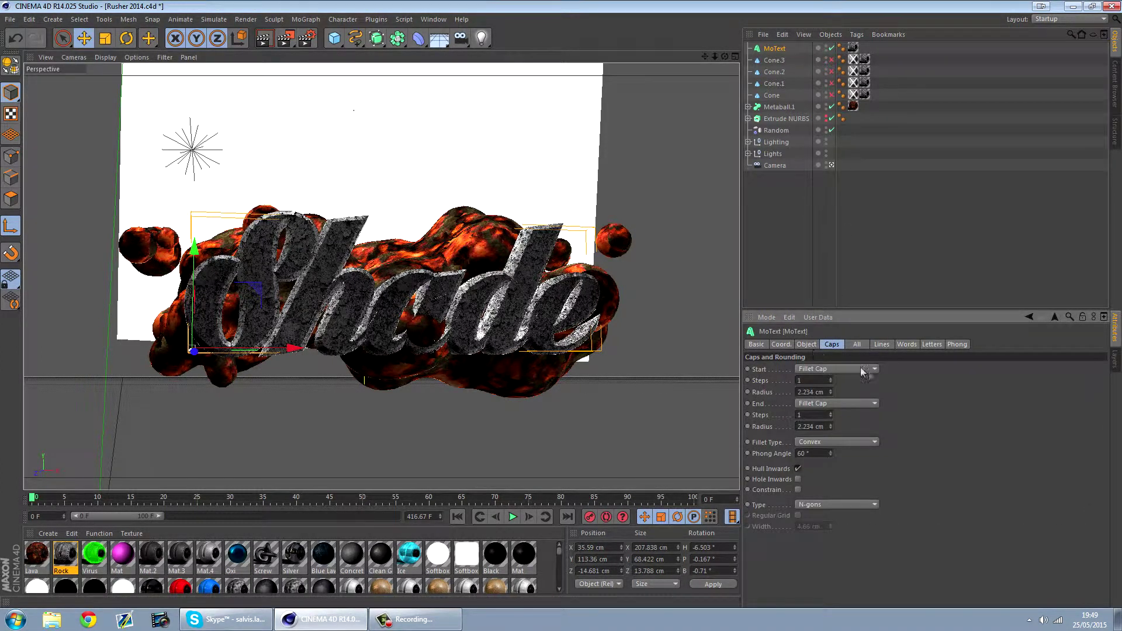
{"action": "left_click", "coordinate": [806, 345]}
{"action": "left_click_drag", "start_coordinate": [827, 369], "coordinate": [827, 349]}
Set the fillet steps of the MoText's start and end caps to 3.
{"action": "left_click", "coordinate": [832, 344]}
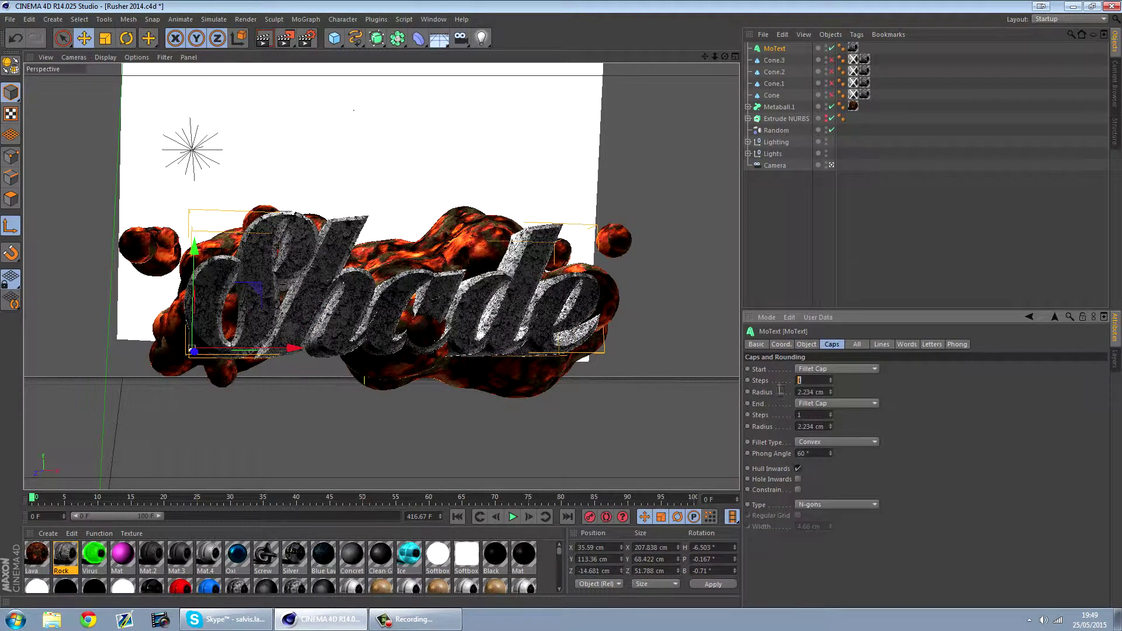
{"action": "type", "text": "3"}
{"action": "left_click_drag", "start_coordinate": [822, 417], "coordinate": [746, 416]}
{"action": "type", "text": "3"}
{"action": "key", "text": "Return"}
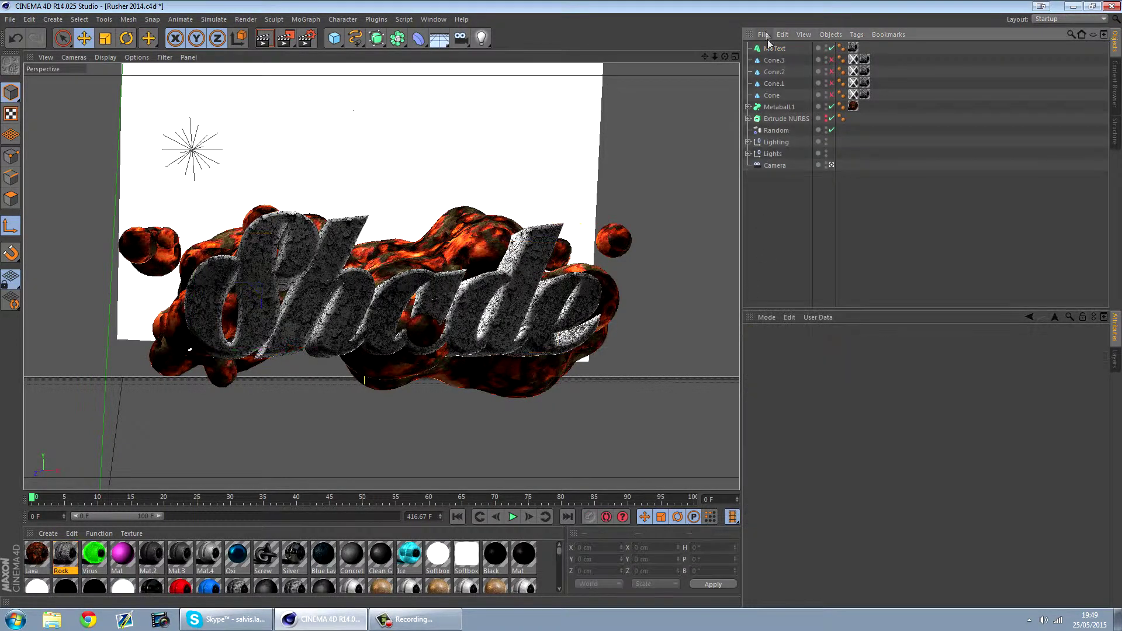
Duplicate the MoText in place and switch the viewport to Quick Shading (Lines).
{"action": "key", "text": "ctrl+c"}
{"action": "key", "text": "ctrl+v"}
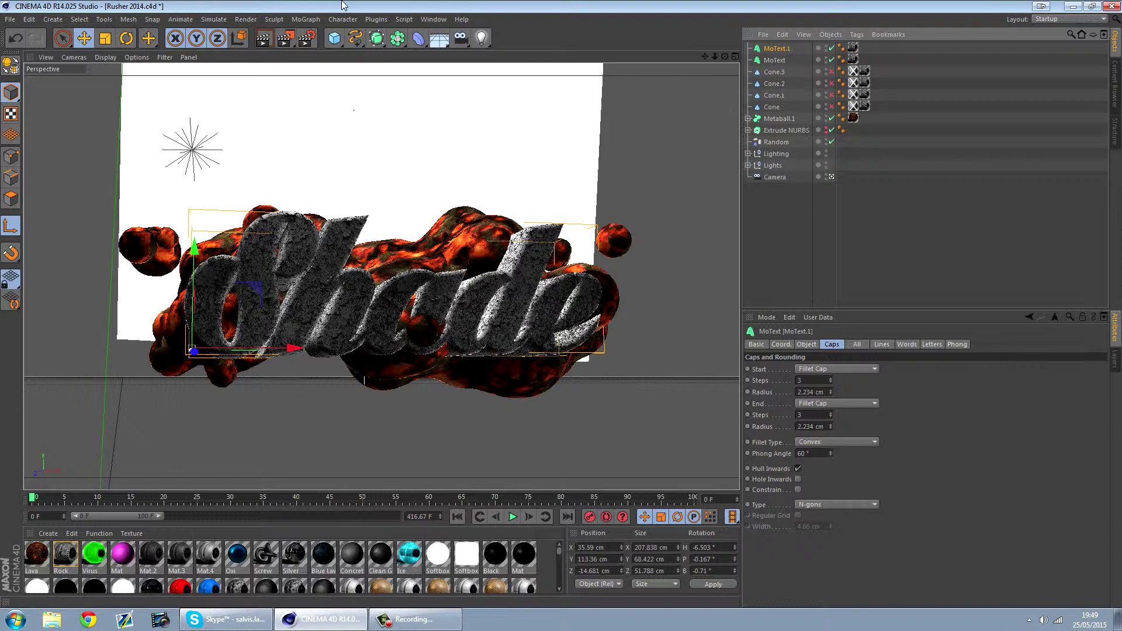
{"action": "left_click", "coordinate": [106, 57]}
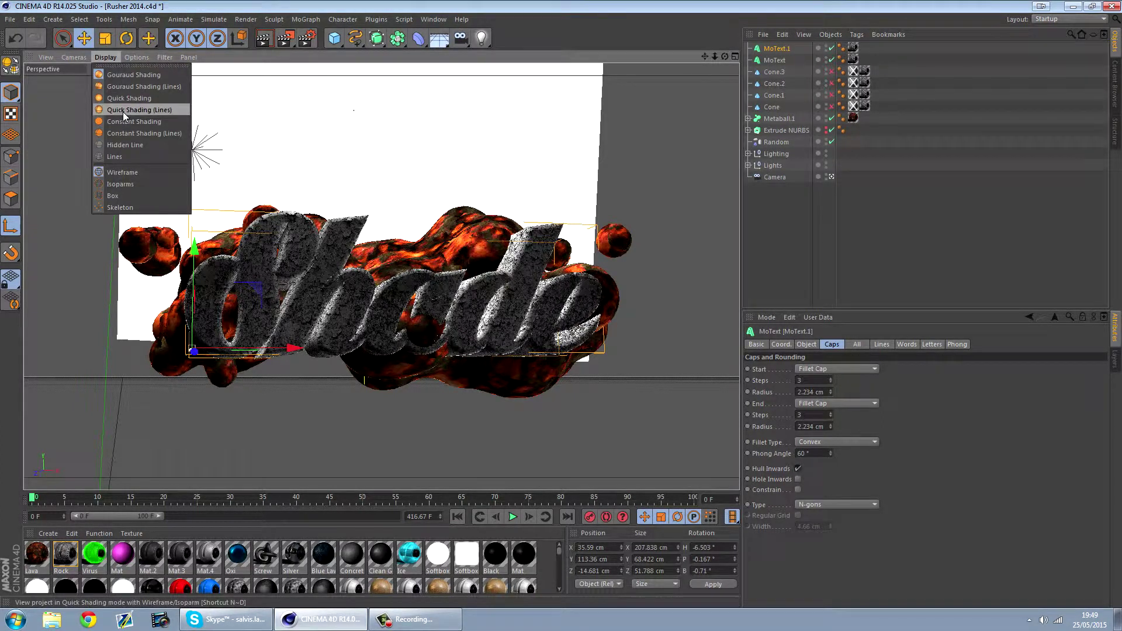
{"action": "left_click", "coordinate": [123, 111]}
{"action": "left_click", "coordinate": [776, 201]}
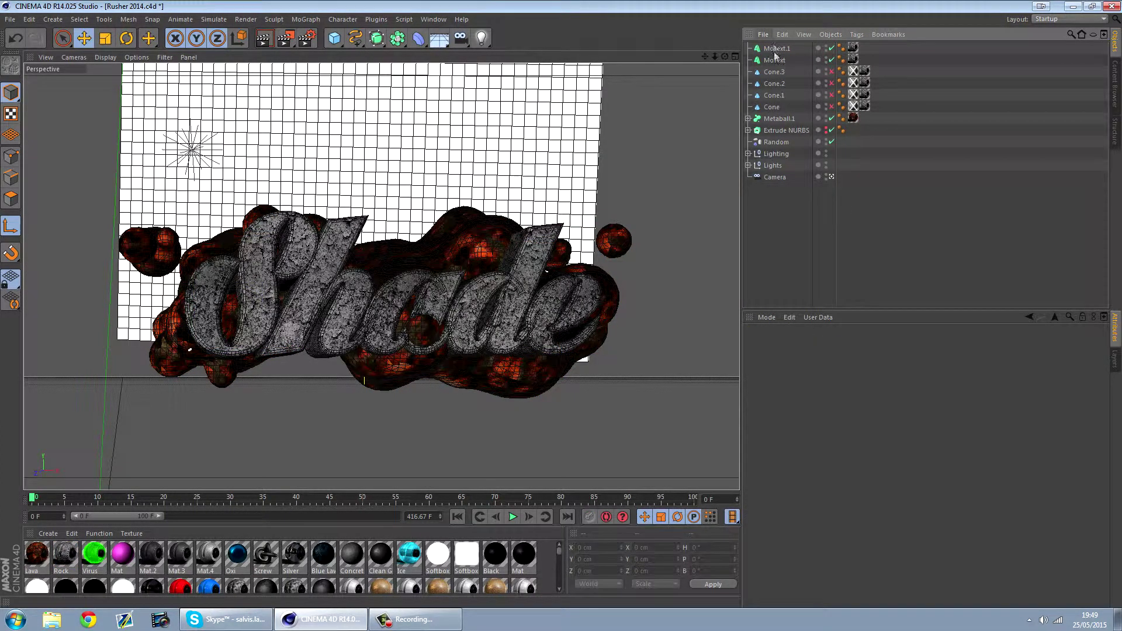
Add an Atom Array and make the duplicated MoText its child.
{"action": "left_click", "coordinate": [777, 50]}
{"action": "left_click", "coordinate": [377, 39]}
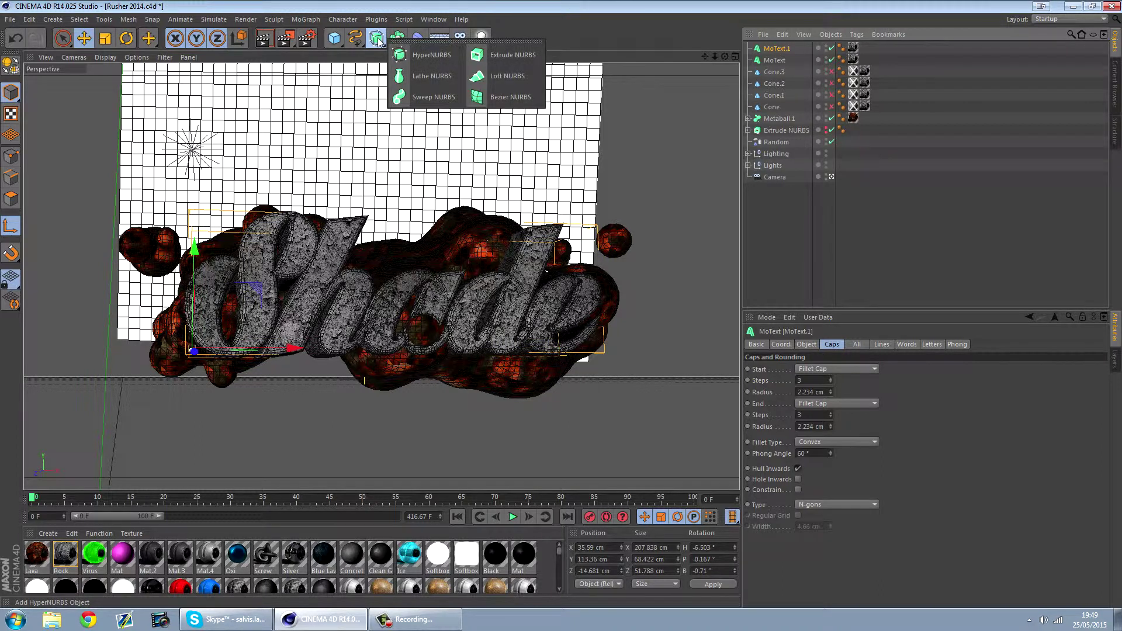
{"action": "left_click", "coordinate": [397, 39]}
{"action": "left_click", "coordinate": [526, 55]}
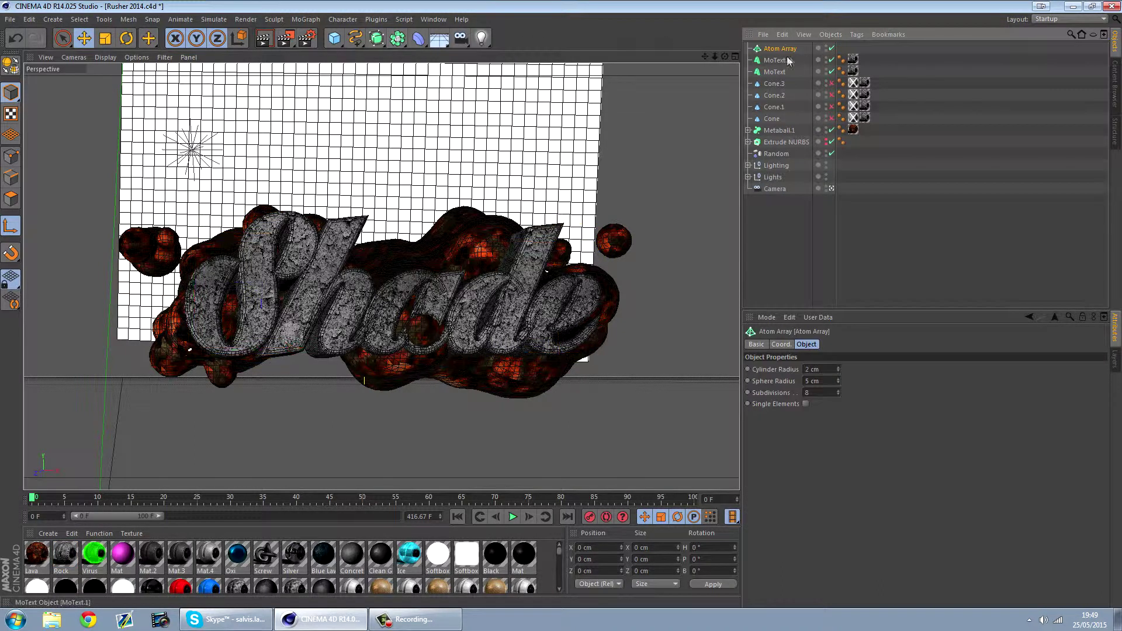
{"action": "left_click_drag", "start_coordinate": [777, 54], "coordinate": [777, 50]}
{"action": "left_click", "coordinate": [777, 49]}
{"action": "left_click", "coordinate": [748, 49]}
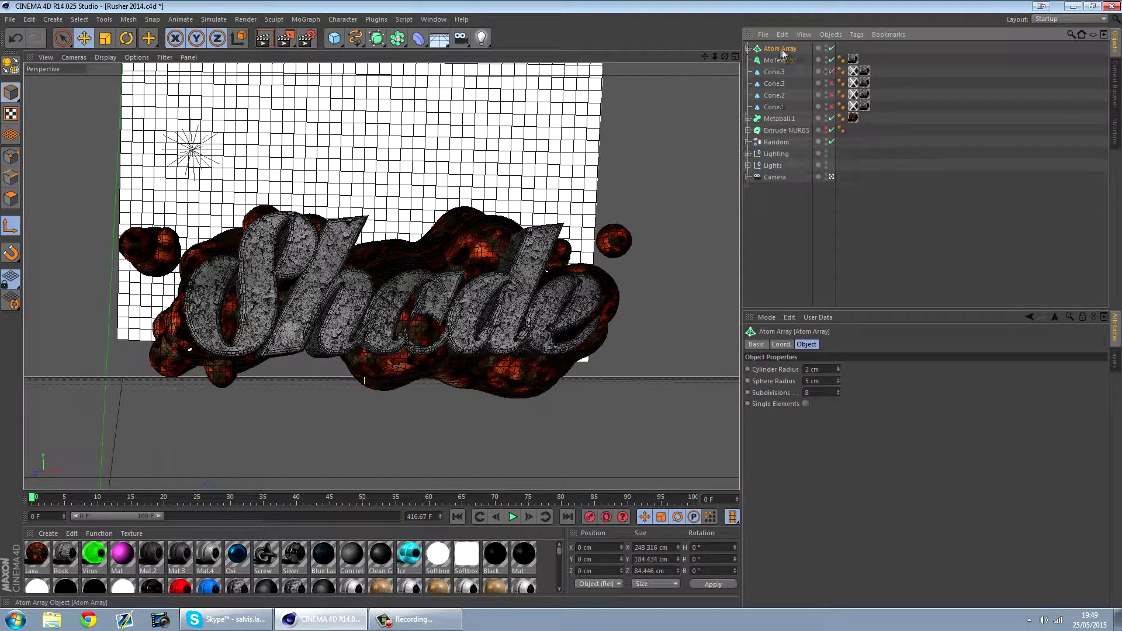
{"action": "left_click", "coordinate": [748, 49]}
Set the depth of the MoText inside the Atom Array to 1 cm.
{"action": "left_click", "coordinate": [774, 62]}
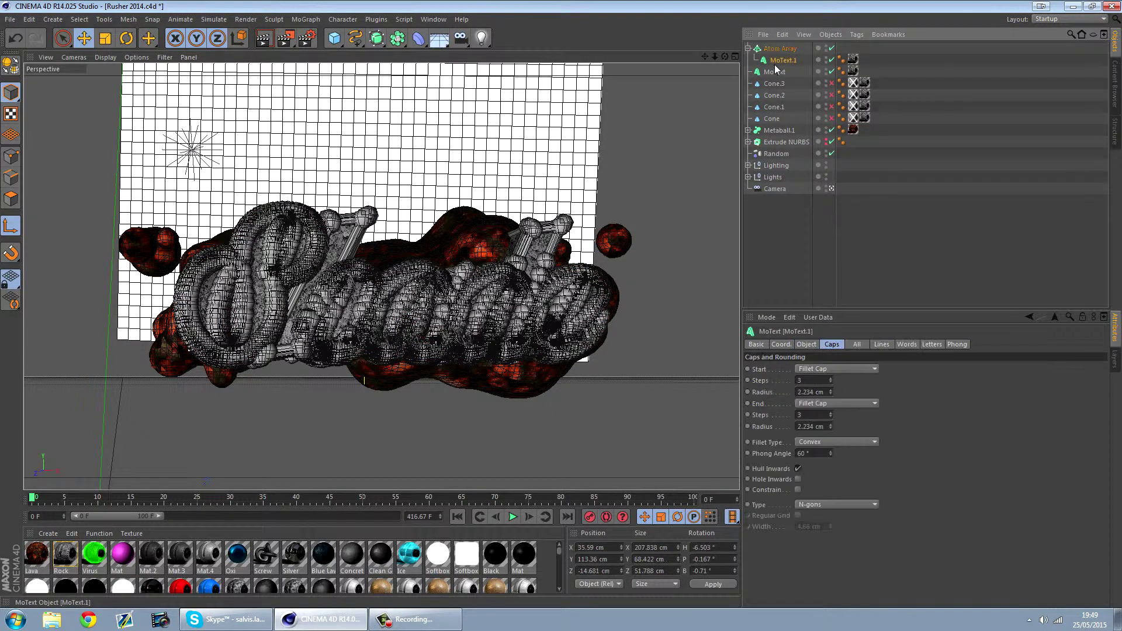
{"action": "left_click", "coordinate": [808, 345]}
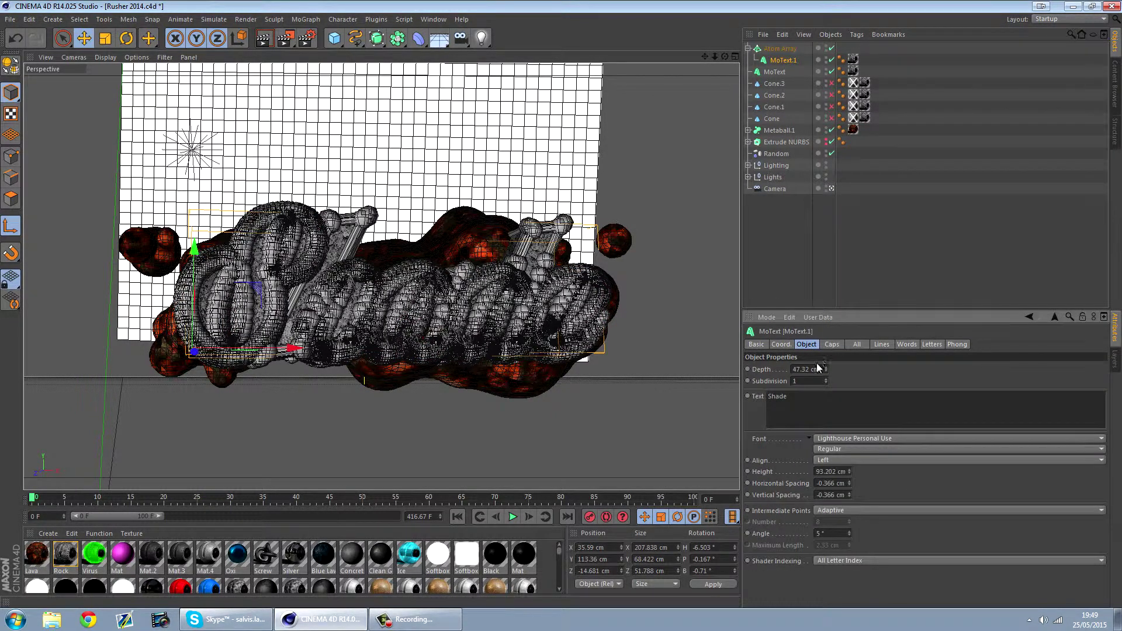
{"action": "type", "text": "1"}
{"action": "key", "text": "Return"}
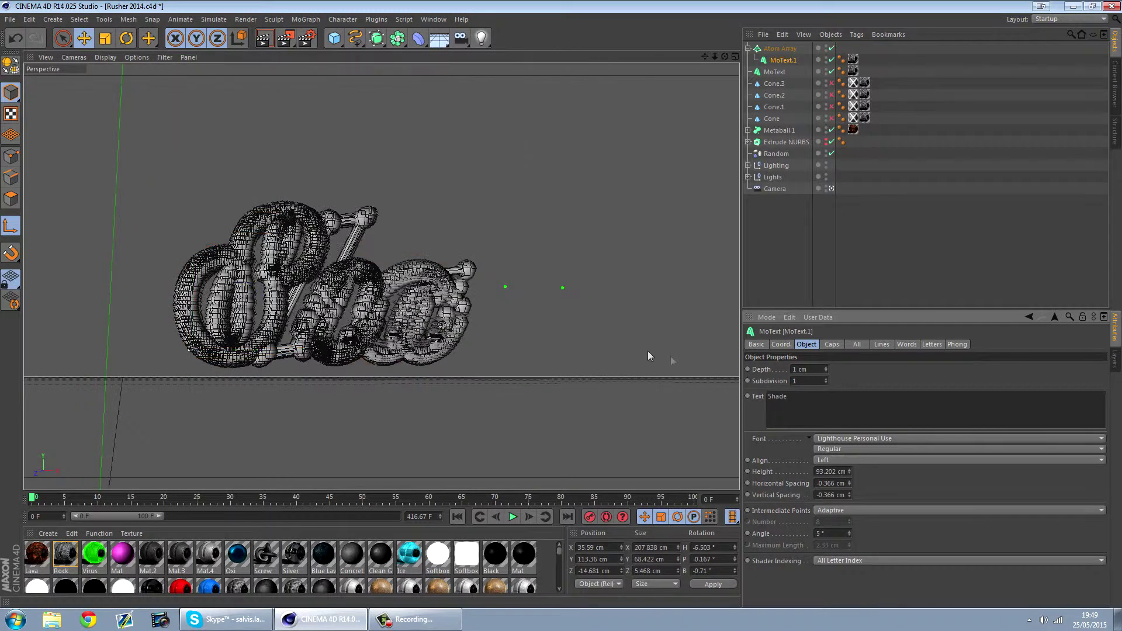
{"action": "left_click", "coordinate": [831, 344]}
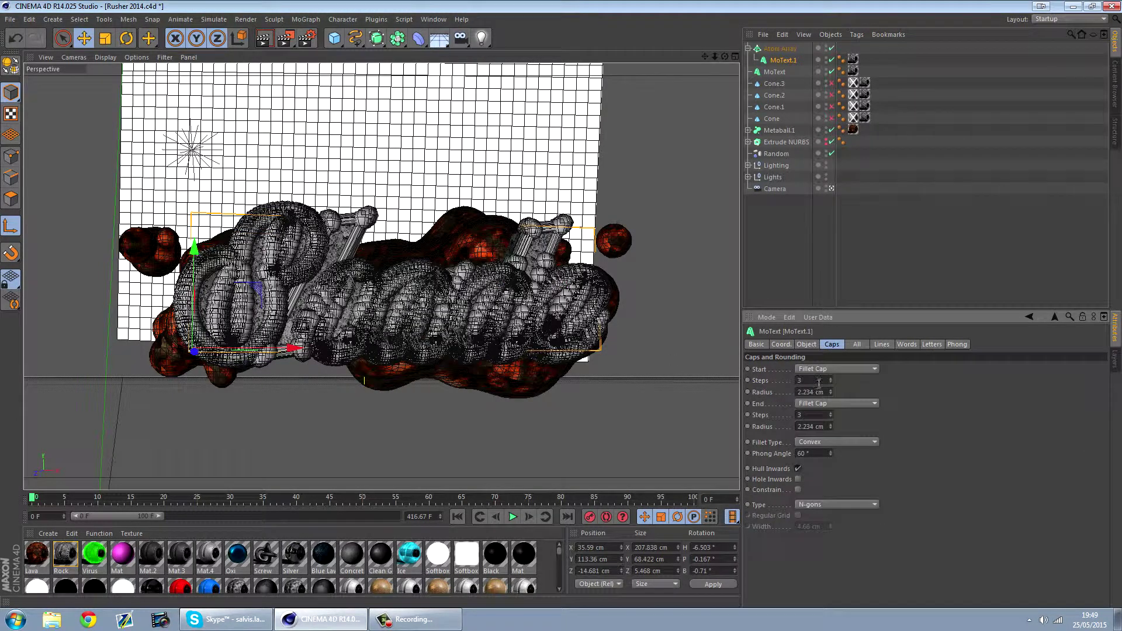
Set the Atom Array's cylinder radius and sphere radius to 0.5 cm.
{"action": "left_click", "coordinate": [781, 48]}
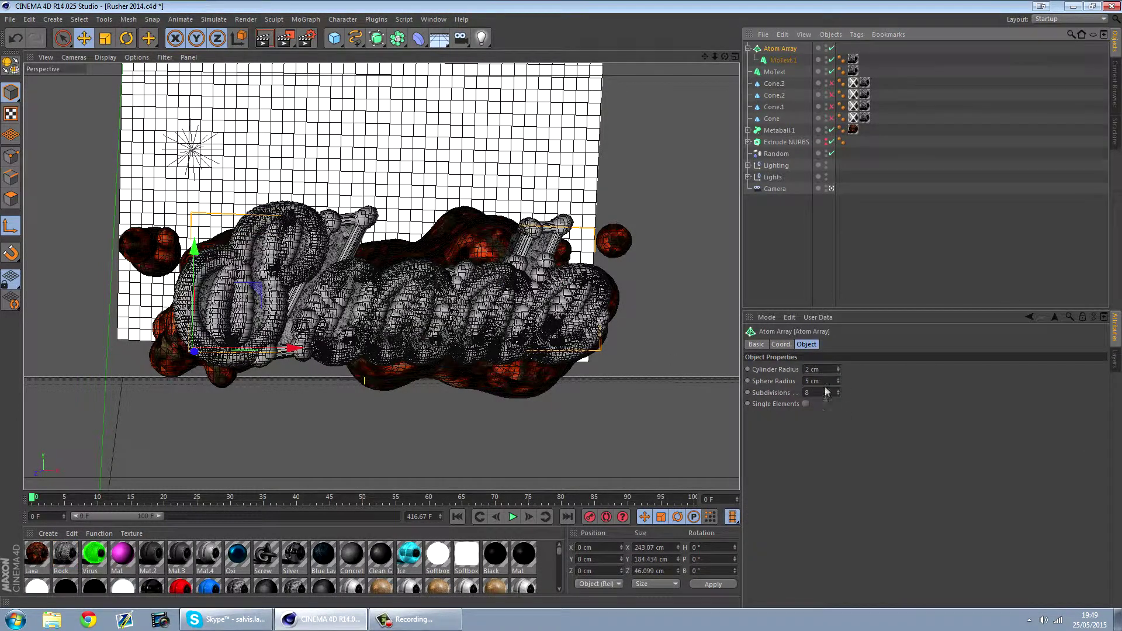
{"action": "type", "text": "0.5"}
{"action": "key", "text": "Return"}
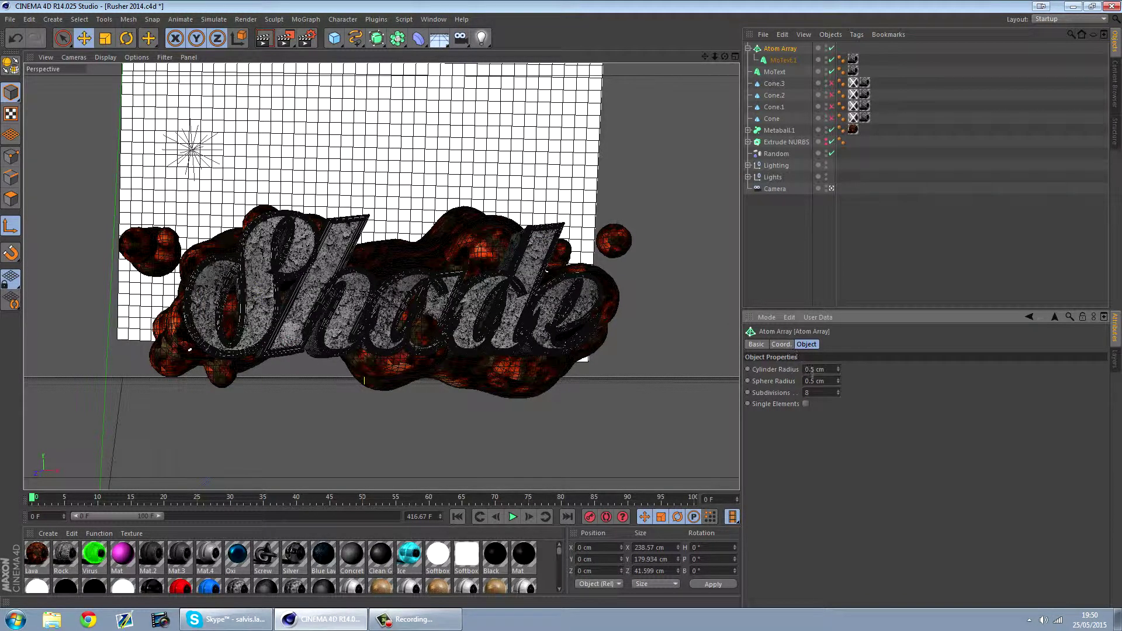
Deselect the Atom Array and return the viewport to Gouraud Shading.
{"action": "left_click", "coordinate": [785, 250]}
{"action": "left_click", "coordinate": [114, 58]}
{"action": "left_click", "coordinate": [127, 77]}
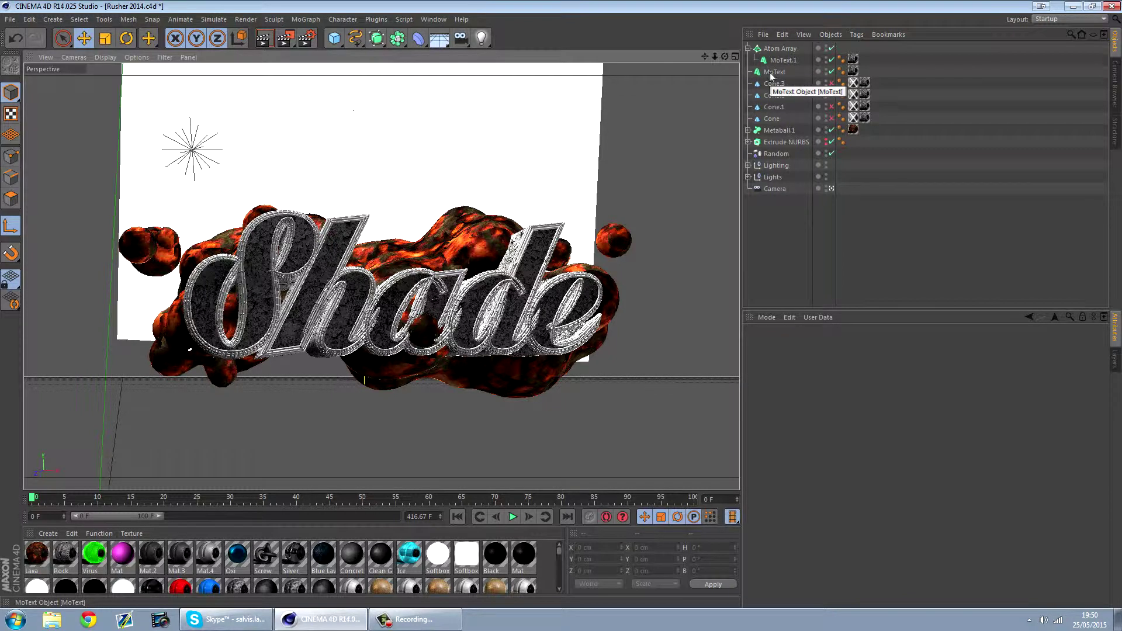
For the MoText inside the Atom Array, set the start cap's fillet radius to 1 cm and both caps' steps to 1.
{"action": "left_click", "coordinate": [783, 61]}
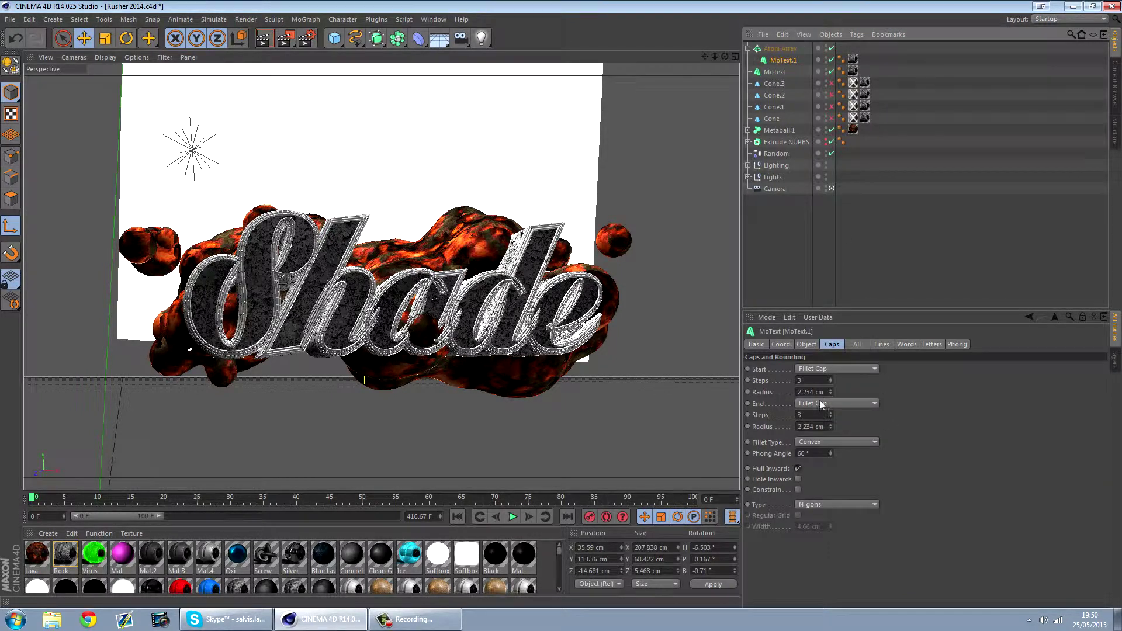
{"action": "left_click", "coordinate": [809, 345]}
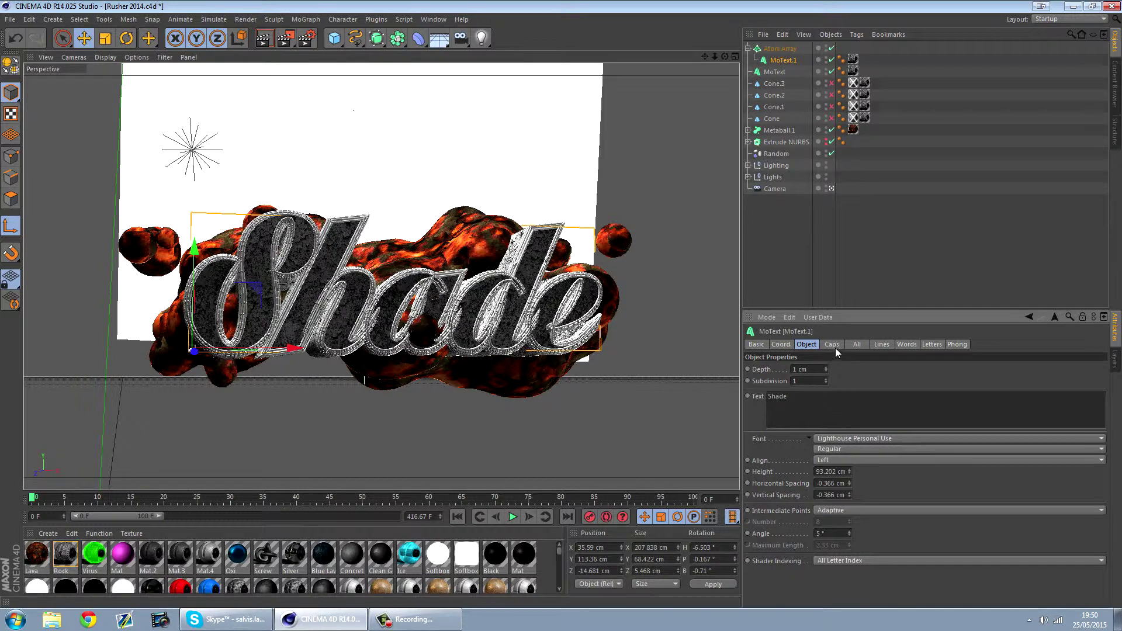
{"action": "left_click", "coordinate": [832, 345]}
{"action": "type", "text": "1"}
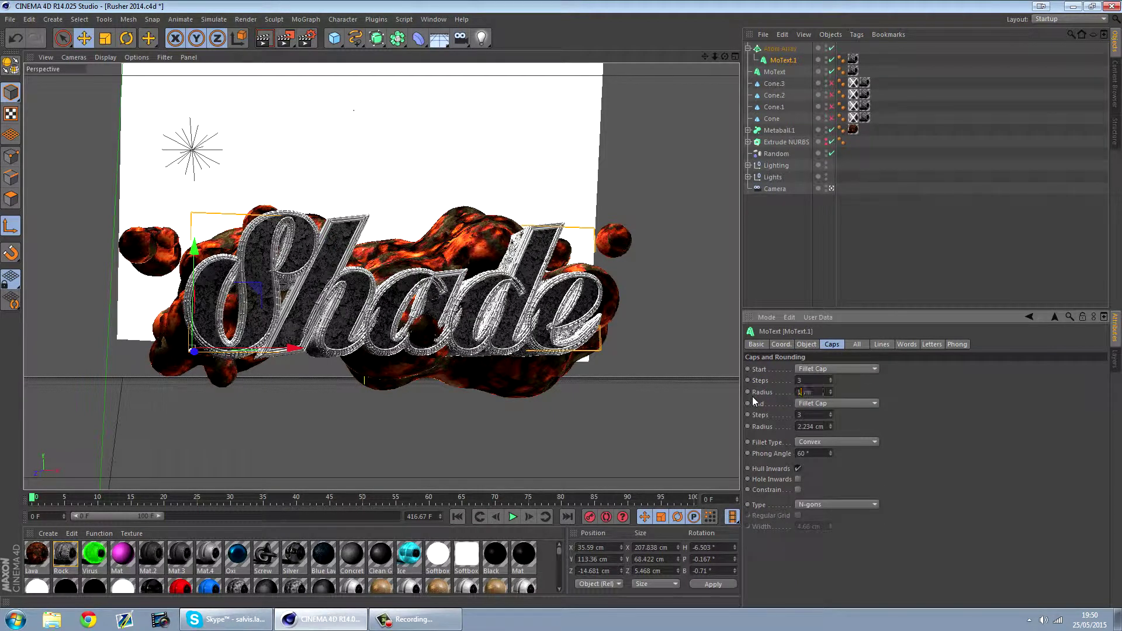
{"action": "key", "text": "Return"}
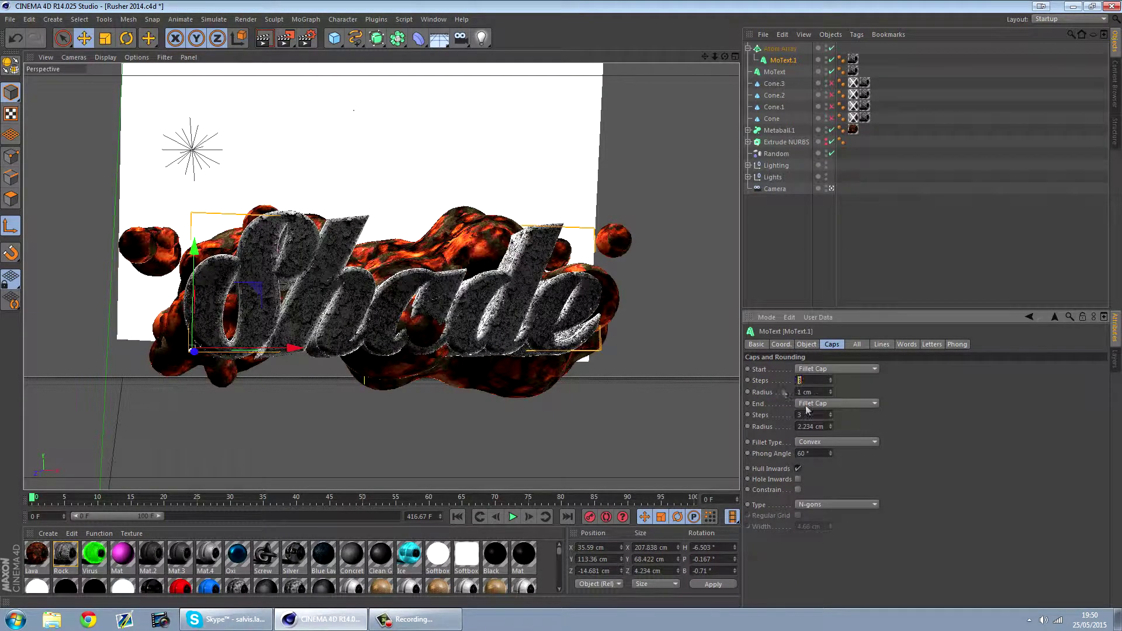
Try setting both the start and end caps of the MoText inside the Atom Array to None.
{"action": "left_click", "coordinate": [817, 369]}
{"action": "left_click", "coordinate": [808, 381]}
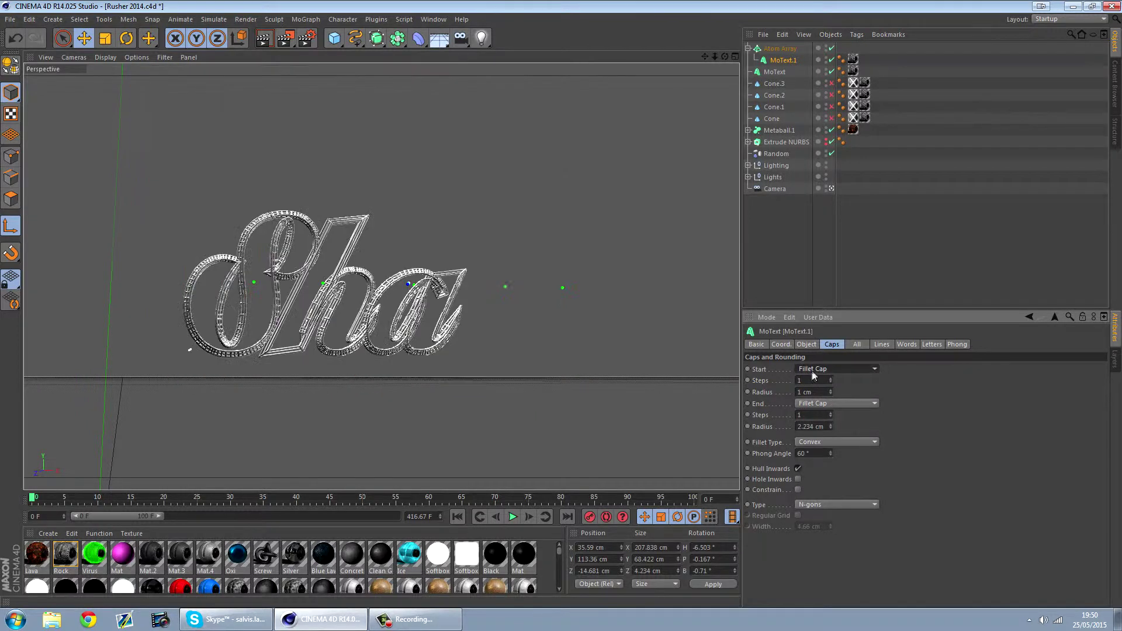
{"action": "left_click", "coordinate": [814, 404]}
{"action": "left_click", "coordinate": [813, 415]}
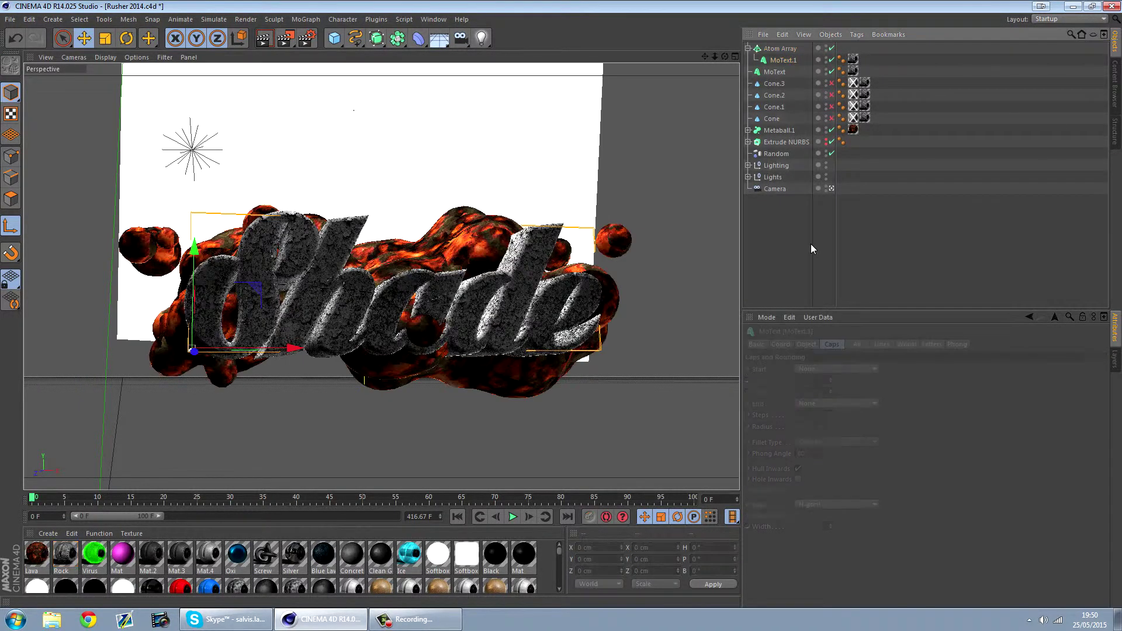
Set the start and end caps of the original MoText to a 1 cm fillet radius and 1 step.
{"action": "left_click", "coordinate": [761, 50]}
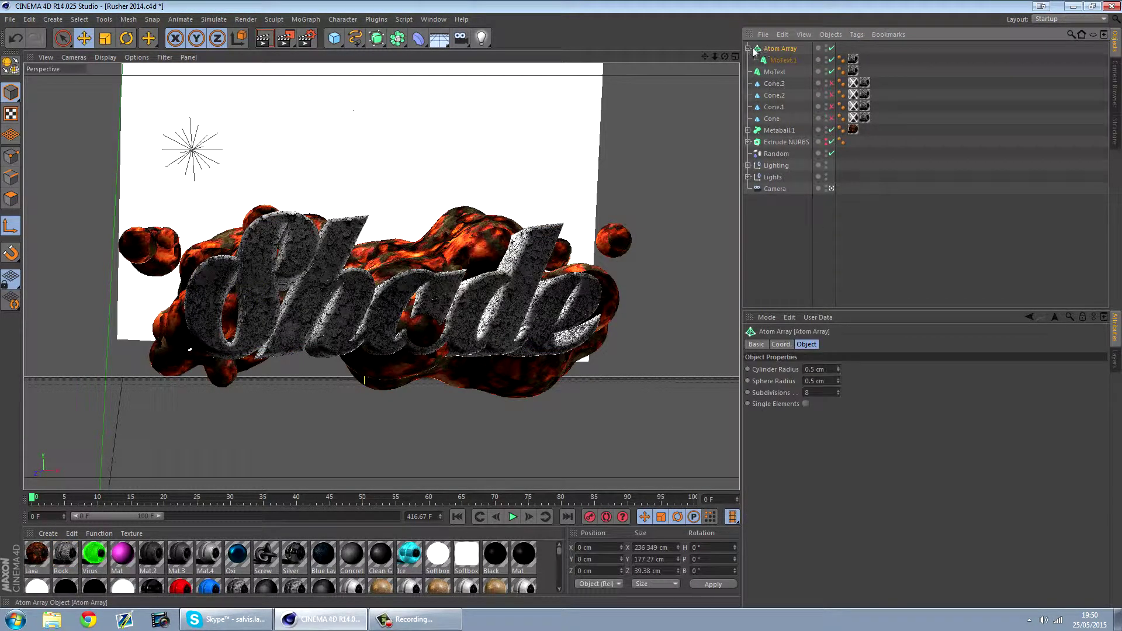
{"action": "left_click", "coordinate": [774, 71]}
{"action": "left_click", "coordinate": [817, 392]}
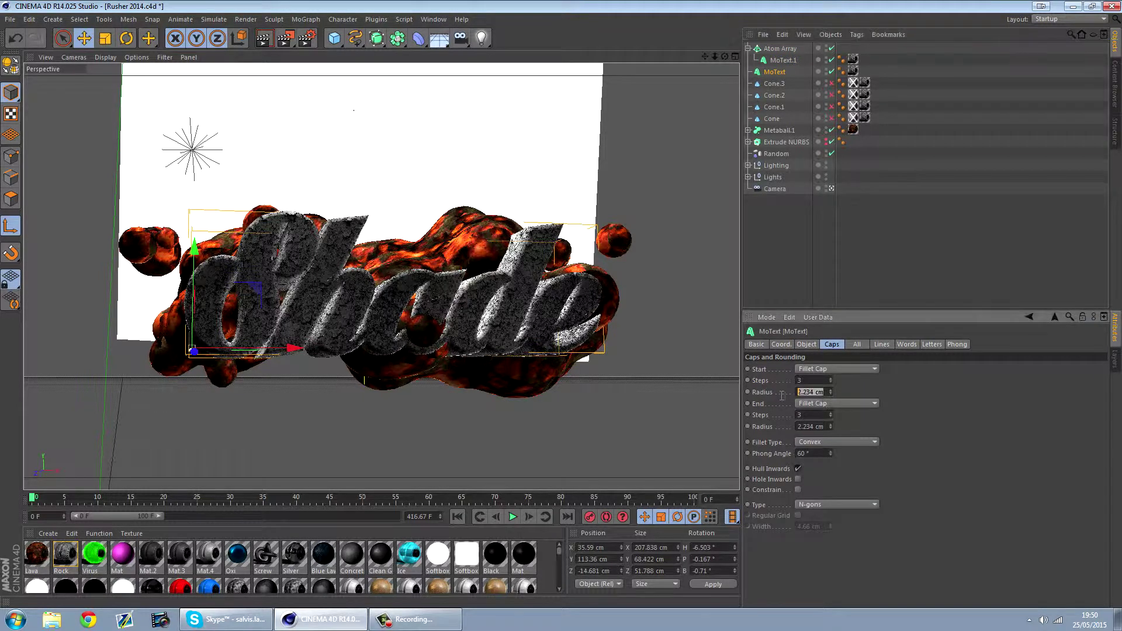
{"action": "type", "text": "1"}
{"action": "left_click", "coordinate": [819, 427]}
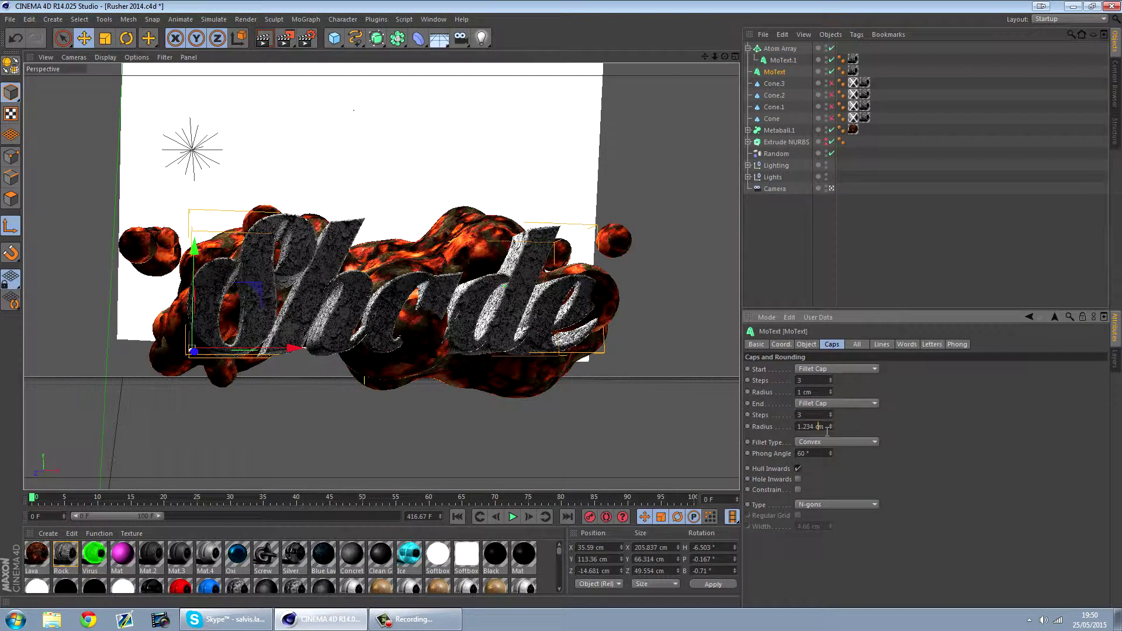
{"action": "type", "text": "1"}
{"action": "key", "text": "Return"}
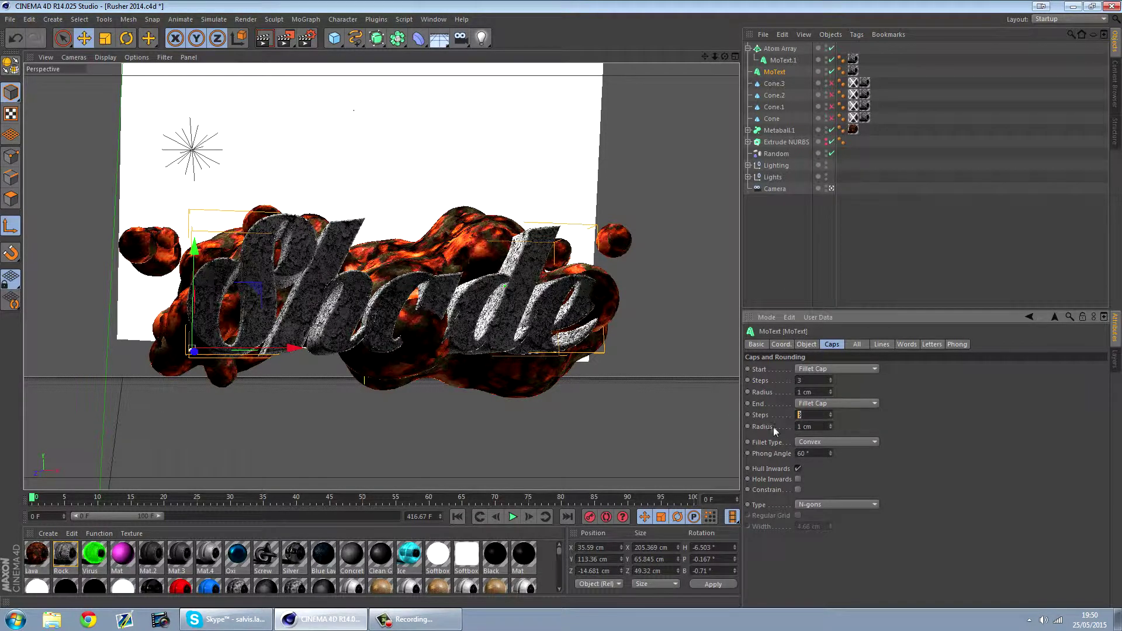
{"action": "key", "text": "Return"}
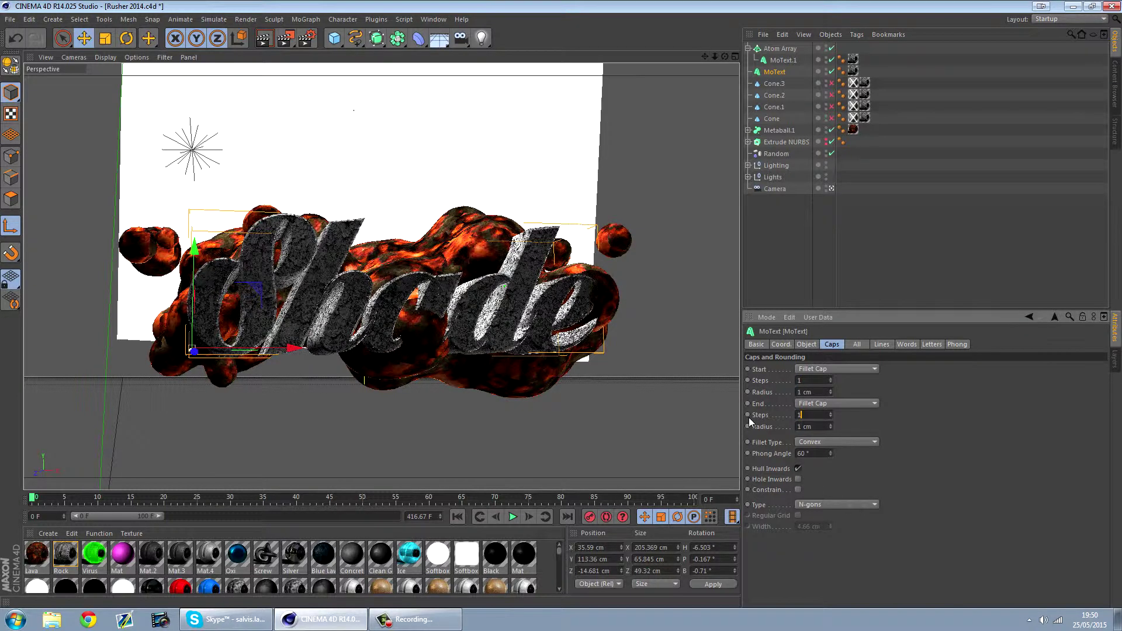
Restore Fillet Cap as the start and end cap type of the MoText inside the Atom Array.
{"action": "left_click", "coordinate": [780, 49]}
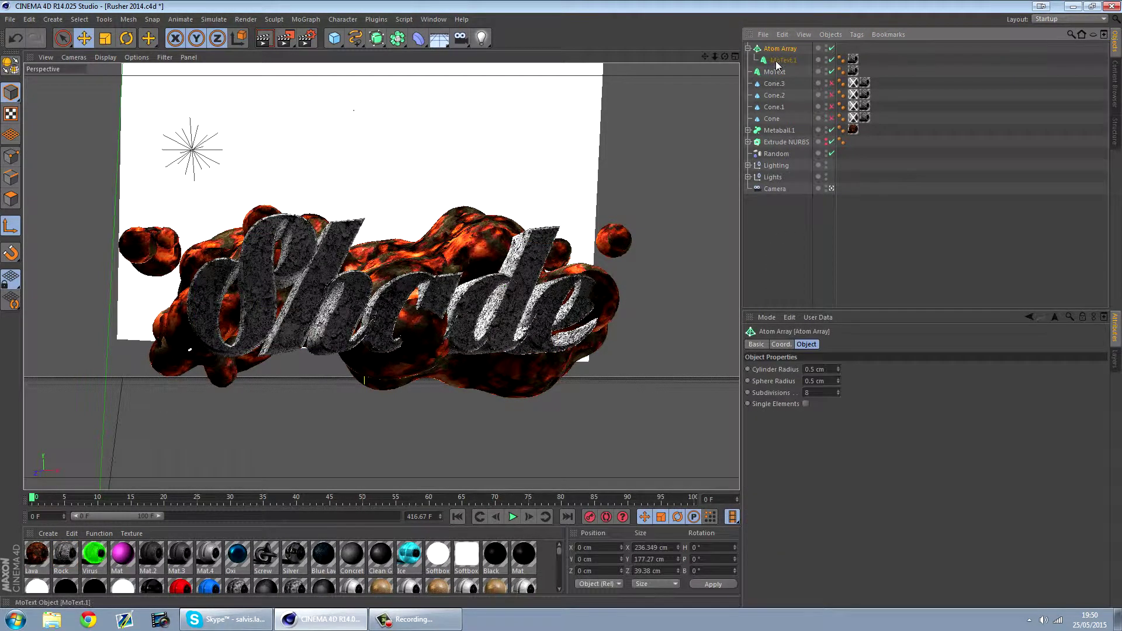
{"action": "left_click", "coordinate": [776, 60]}
{"action": "left_click", "coordinate": [830, 369]}
{"action": "left_click", "coordinate": [816, 414]}
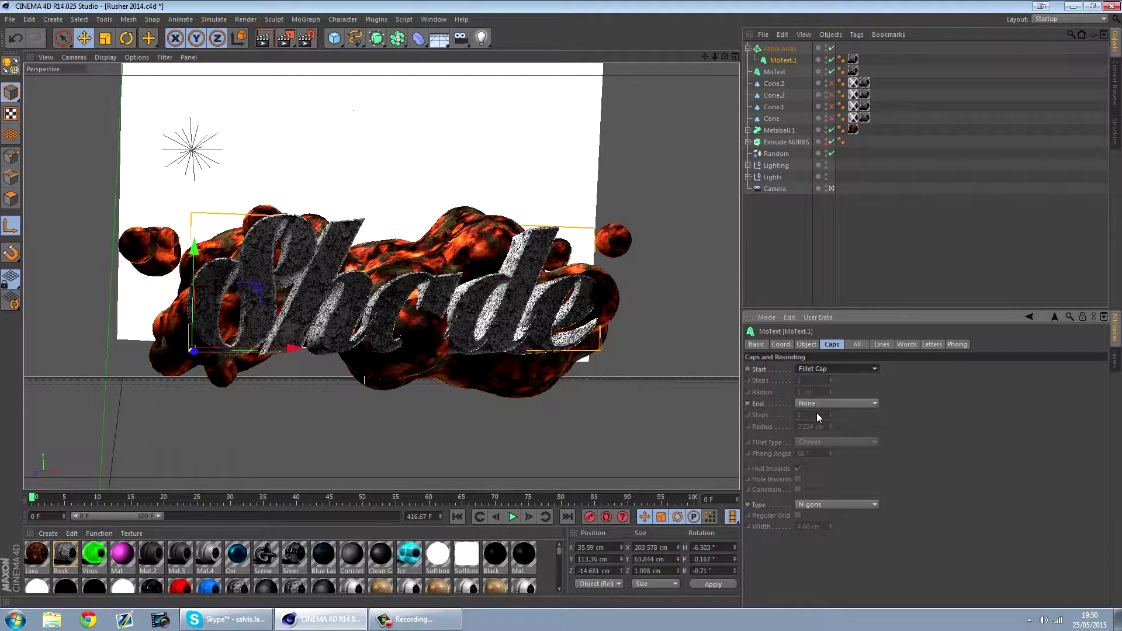
{"action": "left_click", "coordinate": [836, 404]}
{"action": "left_click", "coordinate": [812, 439]}
{"action": "left_click", "coordinate": [836, 404]}
{"action": "left_click", "coordinate": [814, 450]}
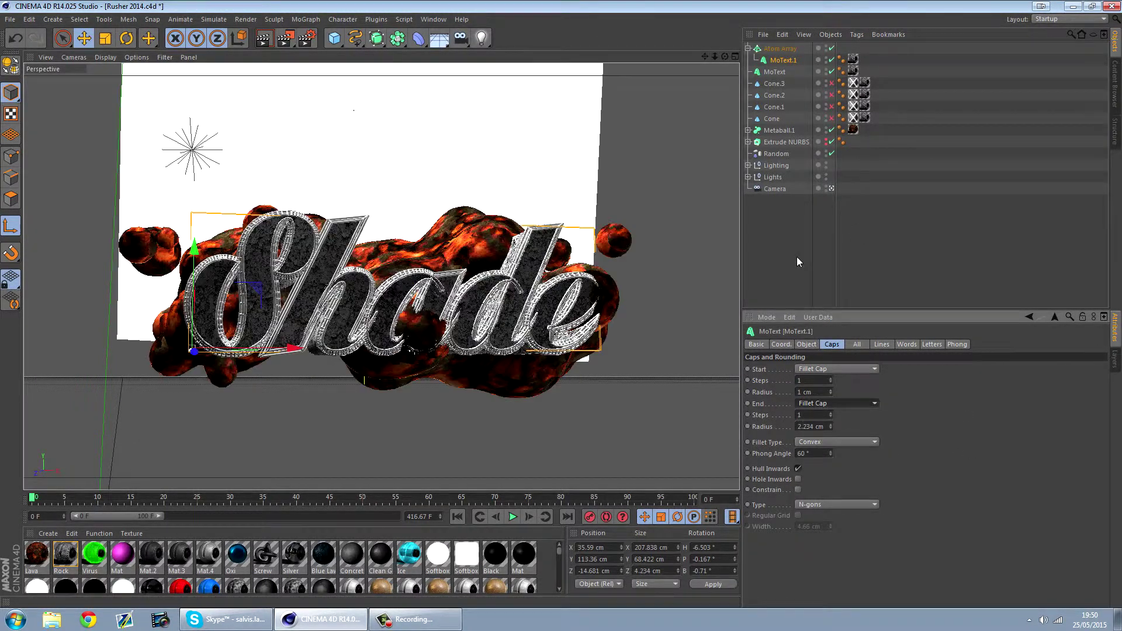
Review the object properties of the MoText inside the Atom Array and render the viewport to check the outlined text.
{"action": "left_click", "coordinate": [770, 249]}
{"action": "left_click", "coordinate": [783, 61]}
{"action": "left_click", "coordinate": [807, 344]}
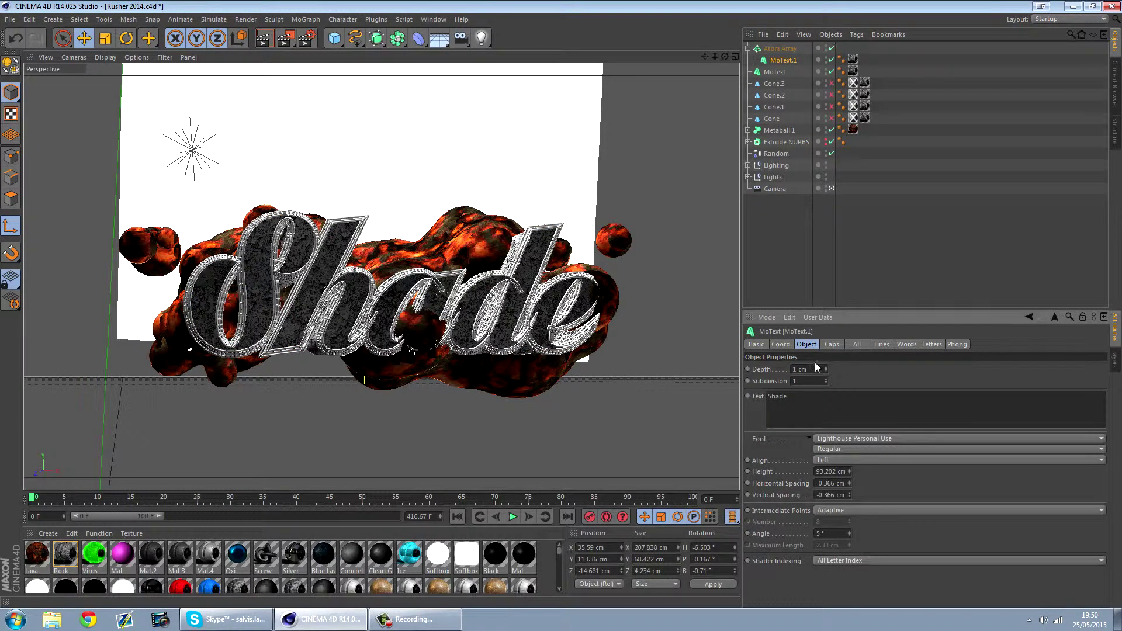
{"action": "left_click", "coordinate": [764, 243]}
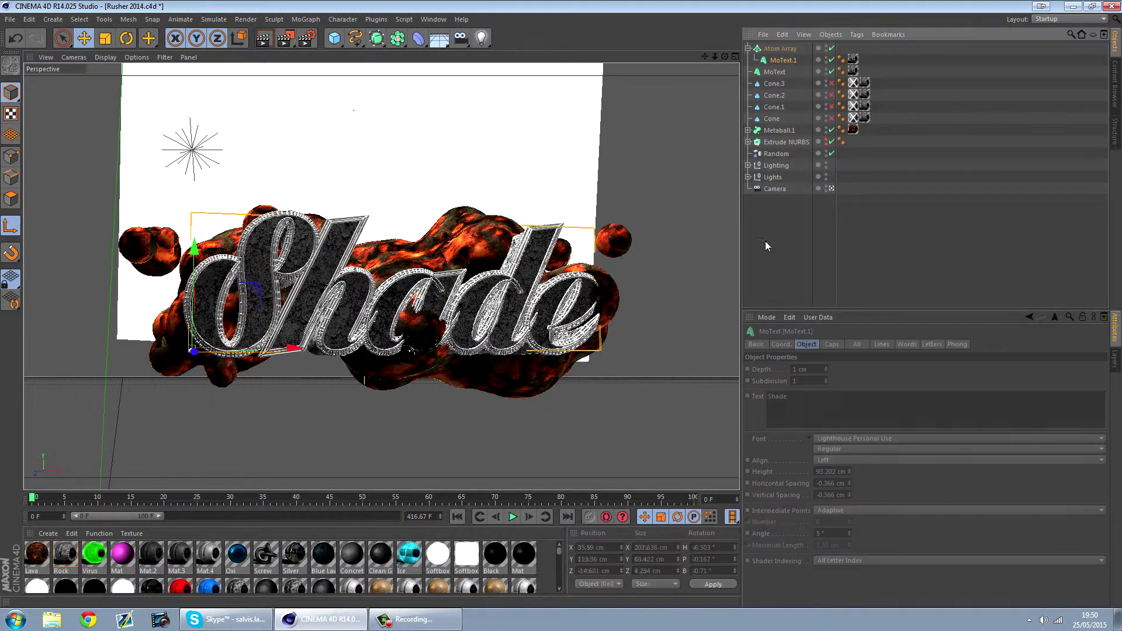
{"action": "left_click", "coordinate": [264, 39]}
{"action": "left_click", "coordinate": [244, 181]}
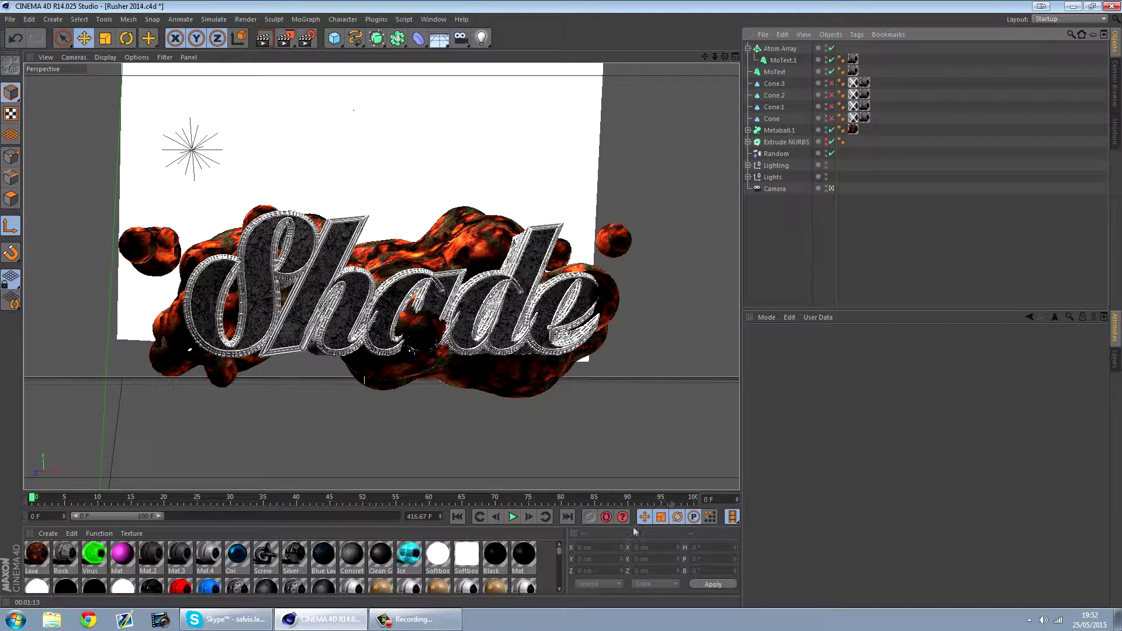
Apply the Black Steel material to the Atom Array and set its texture projection to Cubic.
{"action": "scroll", "coordinate": [557, 590], "scroll_direction": "down", "scroll_amount": 8}
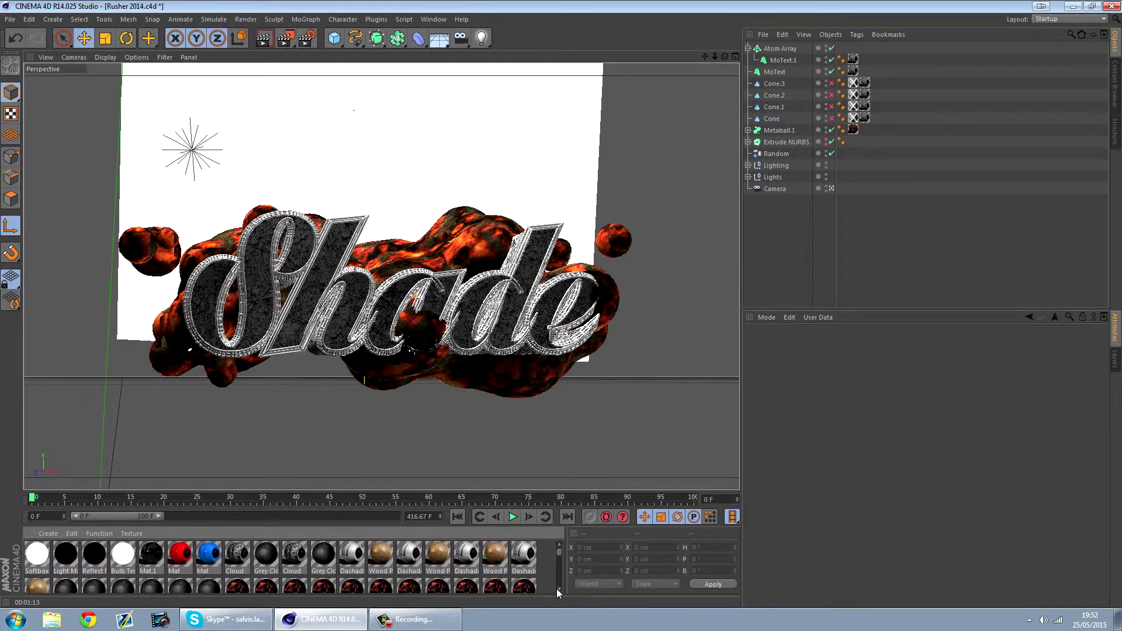
{"action": "scroll", "coordinate": [556, 588], "scroll_direction": "down", "scroll_amount": 8}
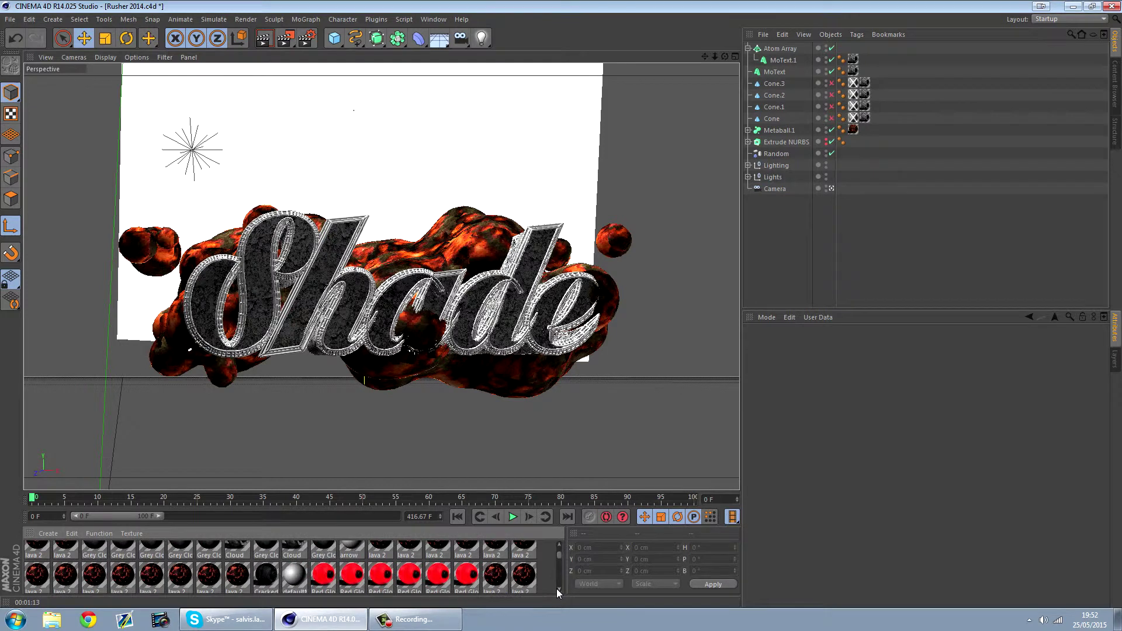
{"action": "scroll", "coordinate": [557, 588], "scroll_direction": "down", "scroll_amount": 8}
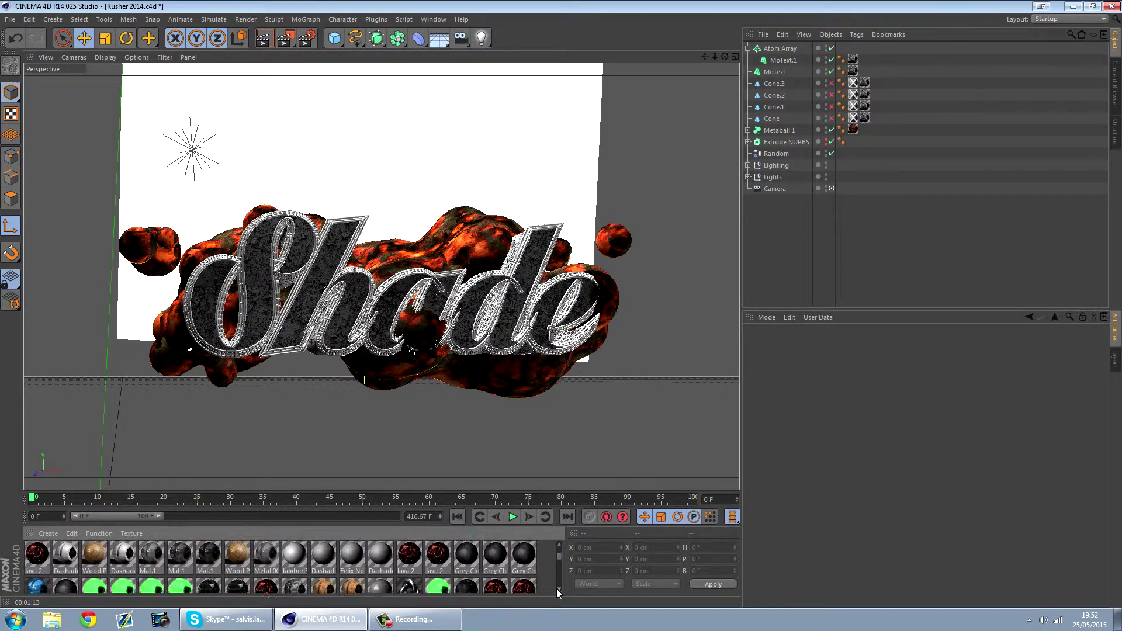
{"action": "scroll", "coordinate": [557, 588], "scroll_direction": "down", "scroll_amount": 6}
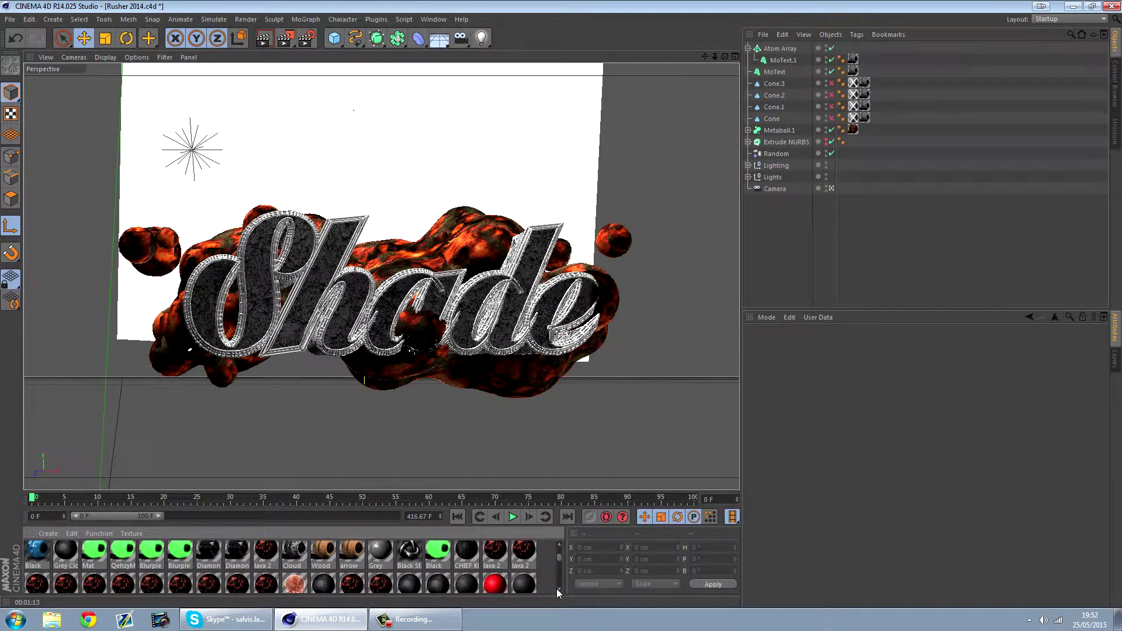
{"action": "left_click_drag", "start_coordinate": [418, 555], "coordinate": [854, 84]}
{"action": "left_click_drag", "start_coordinate": [779, 47], "coordinate": [775, 51]}
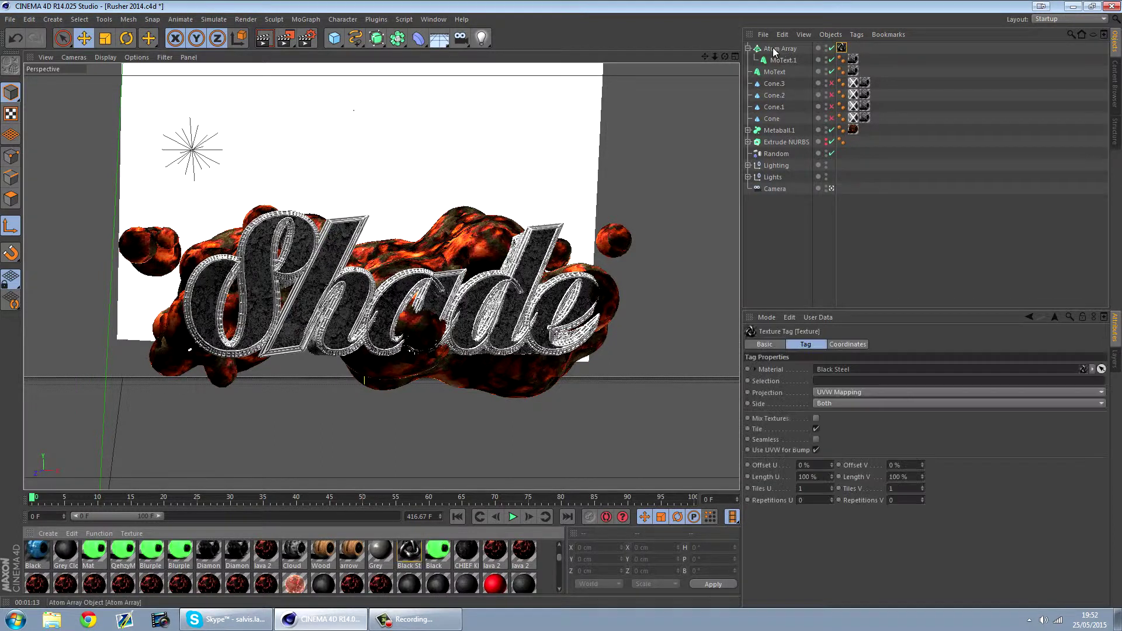
{"action": "left_click", "coordinate": [833, 393]}
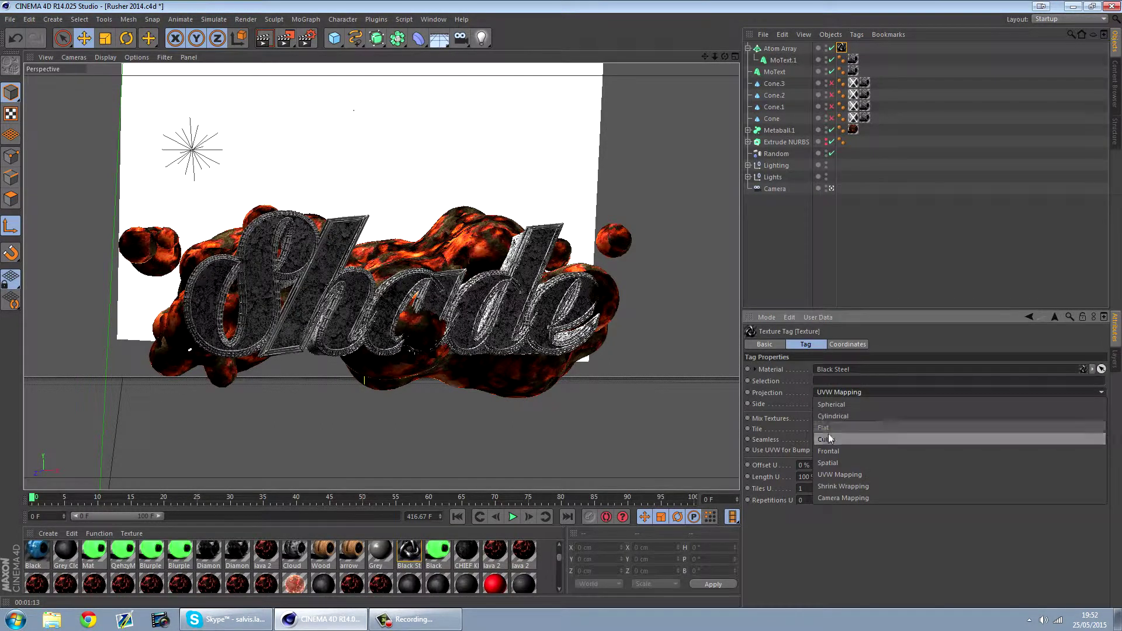
{"action": "left_click", "coordinate": [830, 444]}
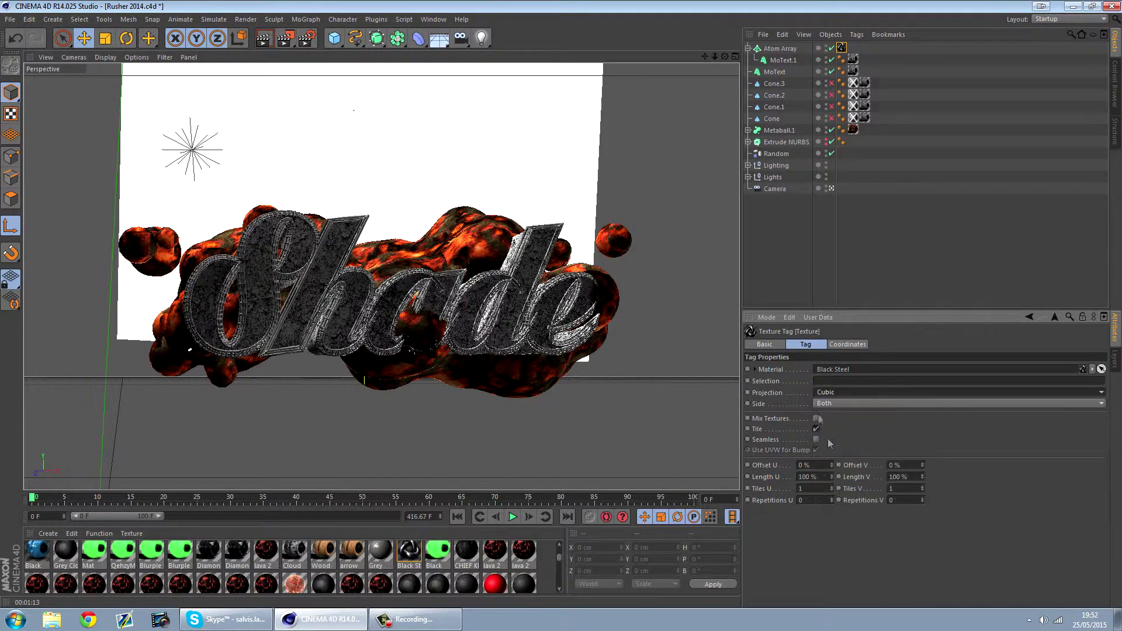
{"action": "left_click", "coordinate": [775, 235]}
Re-enable the four cones and switch the viewport display to shading with lines.
{"action": "scroll", "coordinate": [560, 589], "scroll_direction": "down", "scroll_amount": 10}
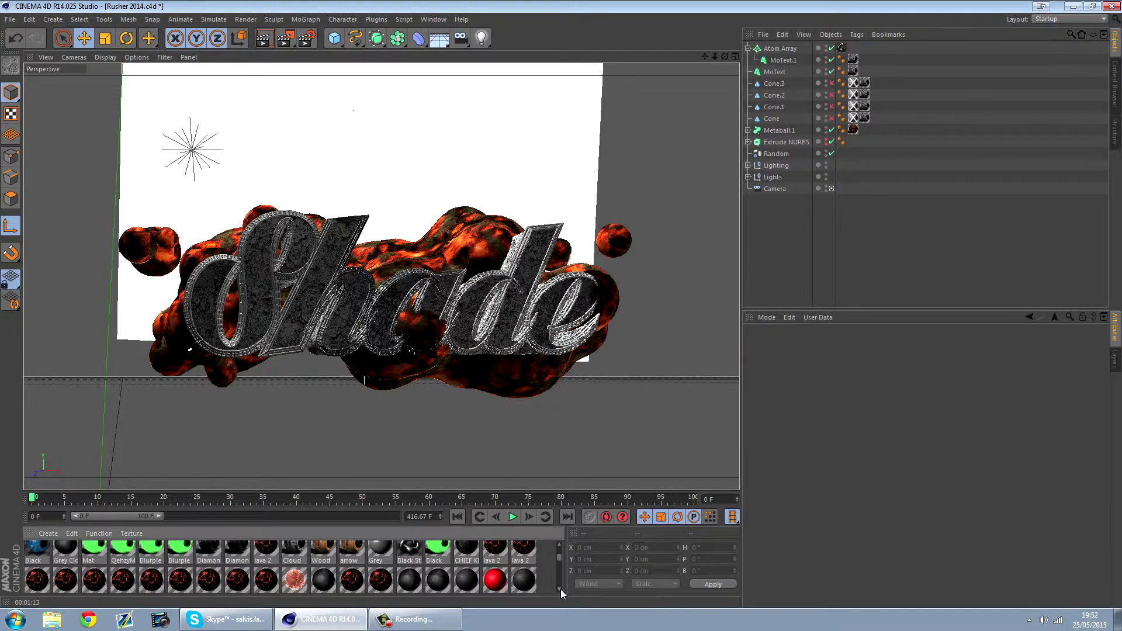
{"action": "scroll", "coordinate": [560, 589], "scroll_direction": "down", "scroll_amount": 8}
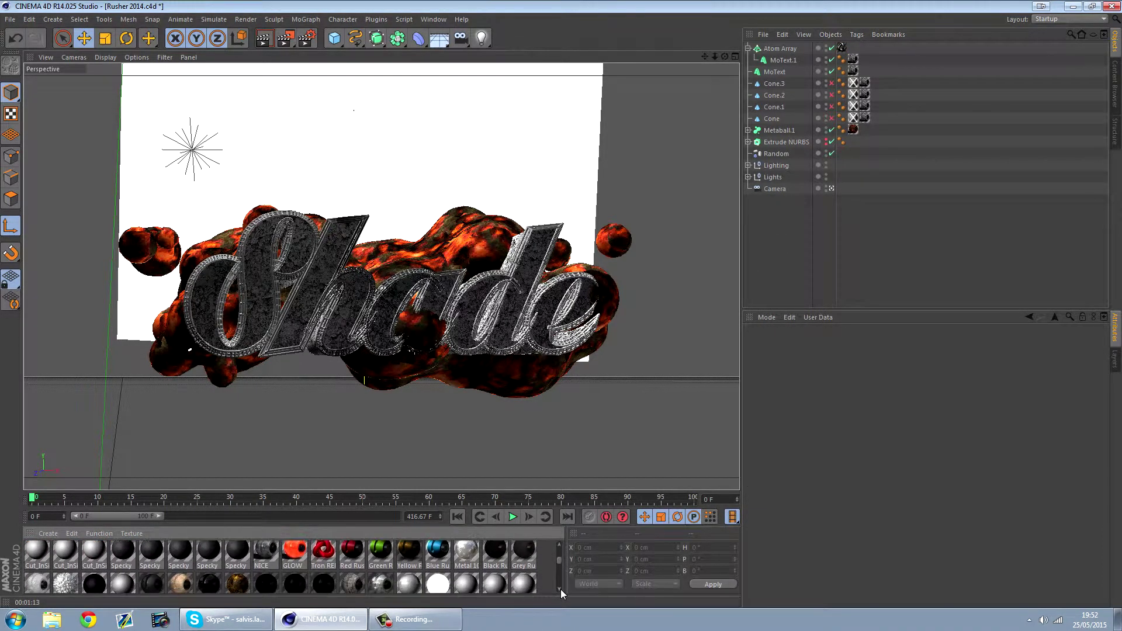
{"action": "scroll", "coordinate": [560, 590], "scroll_direction": "down", "scroll_amount": 8}
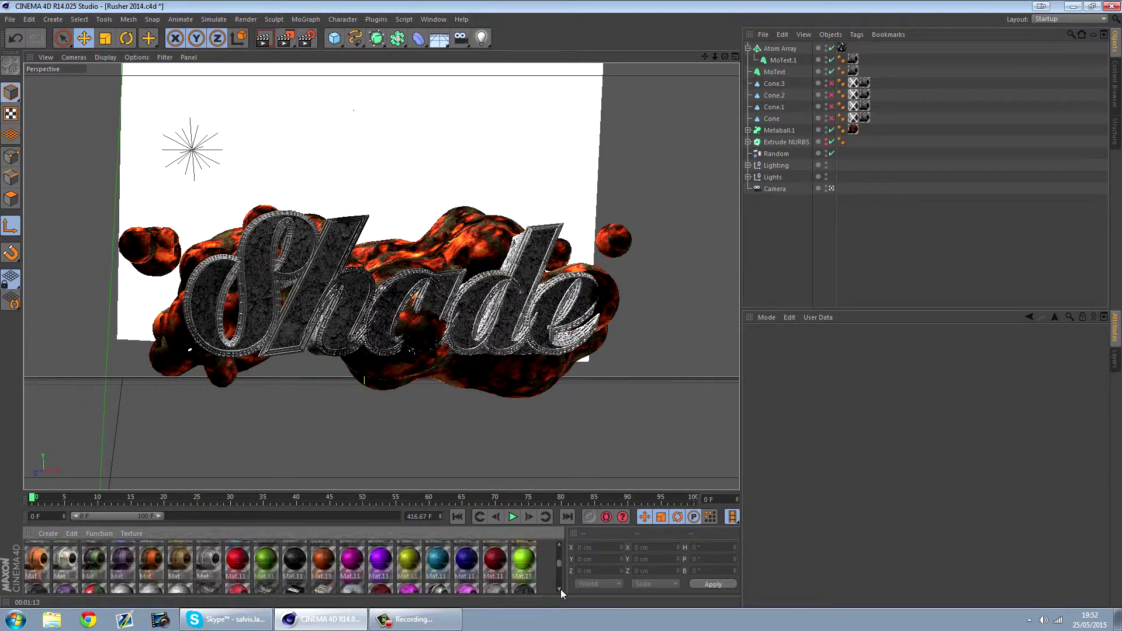
{"action": "scroll", "coordinate": [560, 590], "scroll_direction": "down", "scroll_amount": 6}
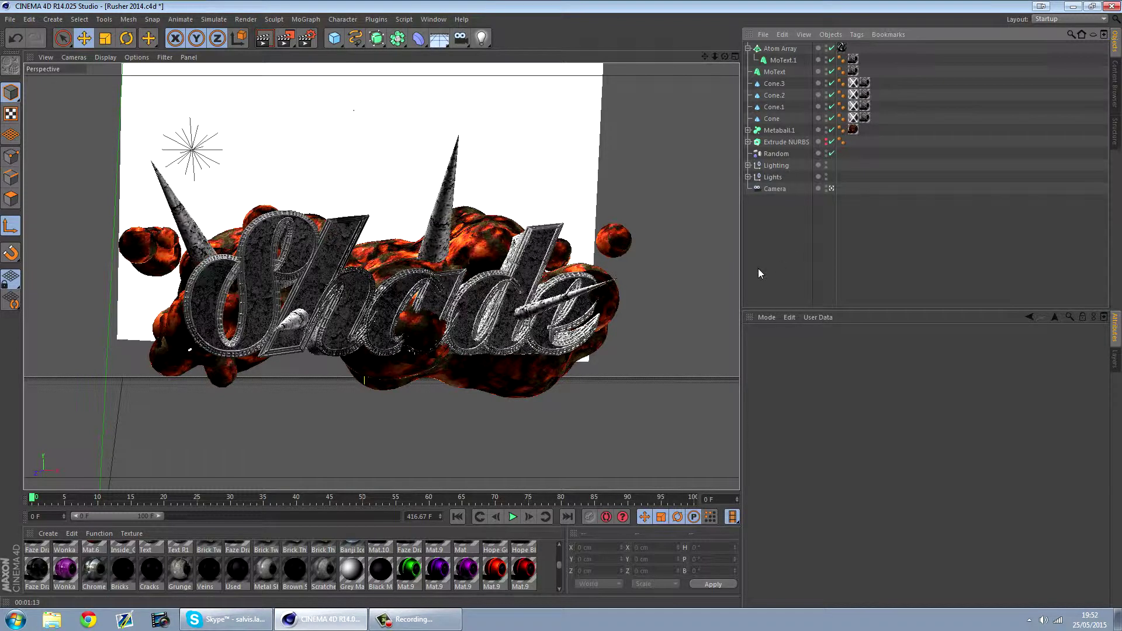
{"action": "left_click", "coordinate": [138, 58]}
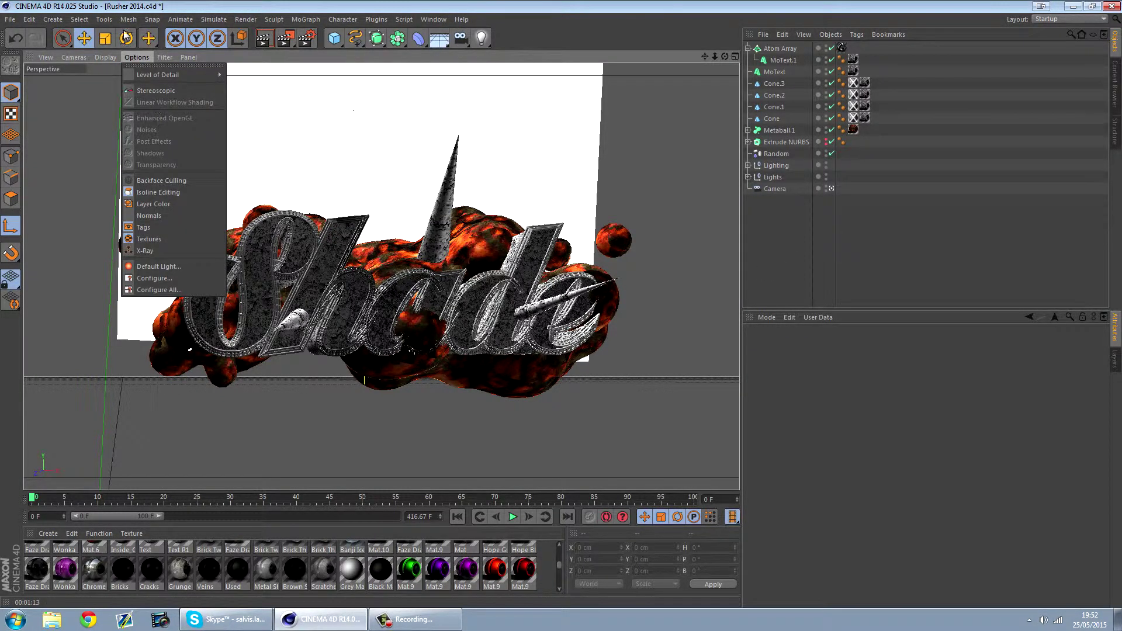
{"action": "left_click", "coordinate": [125, 117]}
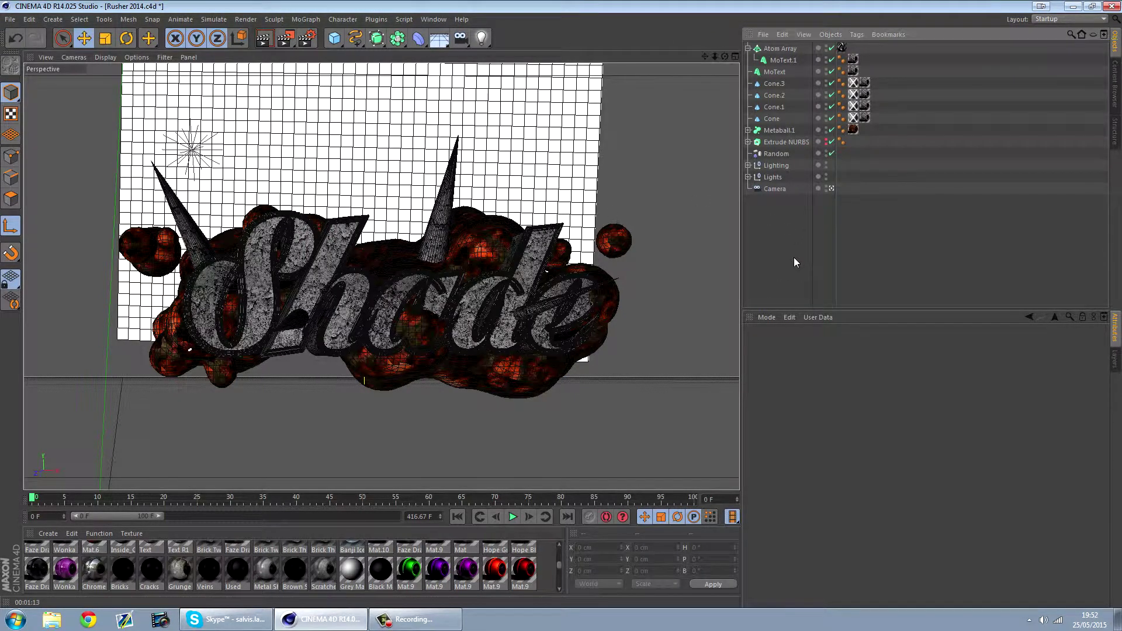
Rotate Cone.3 above the text to about H 6.5°, P 66° and B -7.9°.
{"action": "left_click", "coordinate": [775, 83]}
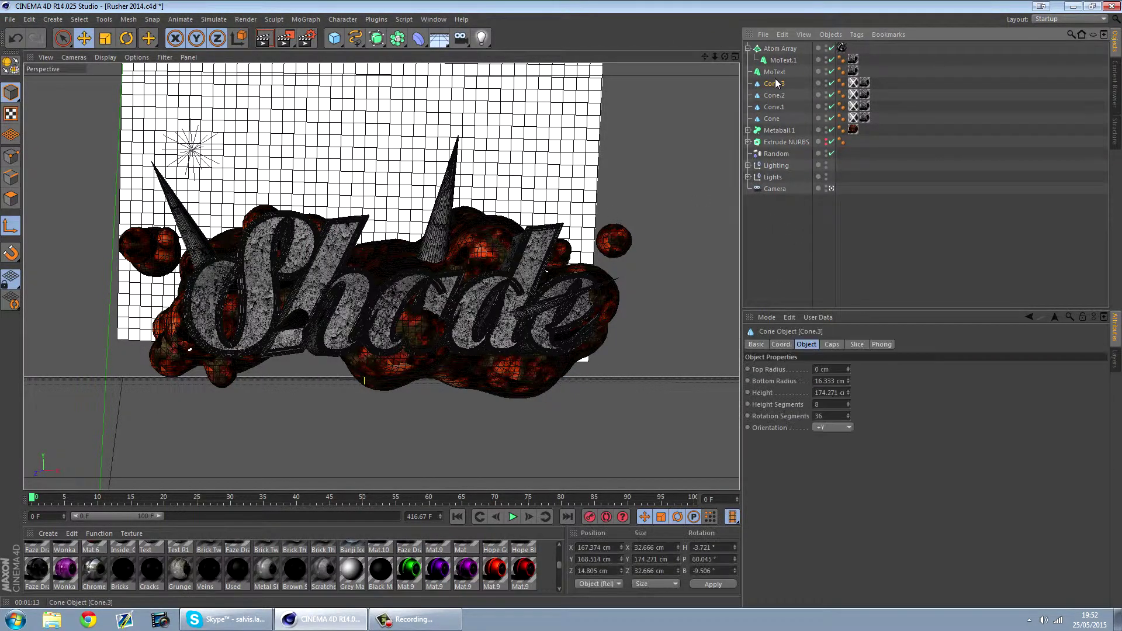
{"action": "key", "text": "r"}
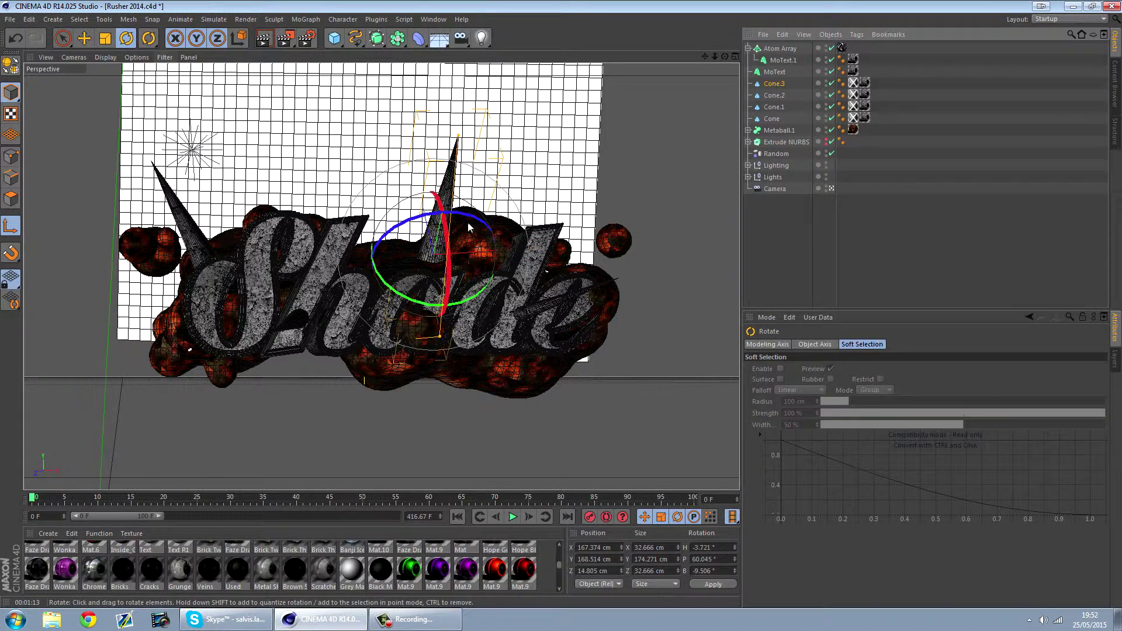
{"action": "left_click_drag", "start_coordinate": [481, 248], "coordinate": [504, 257]}
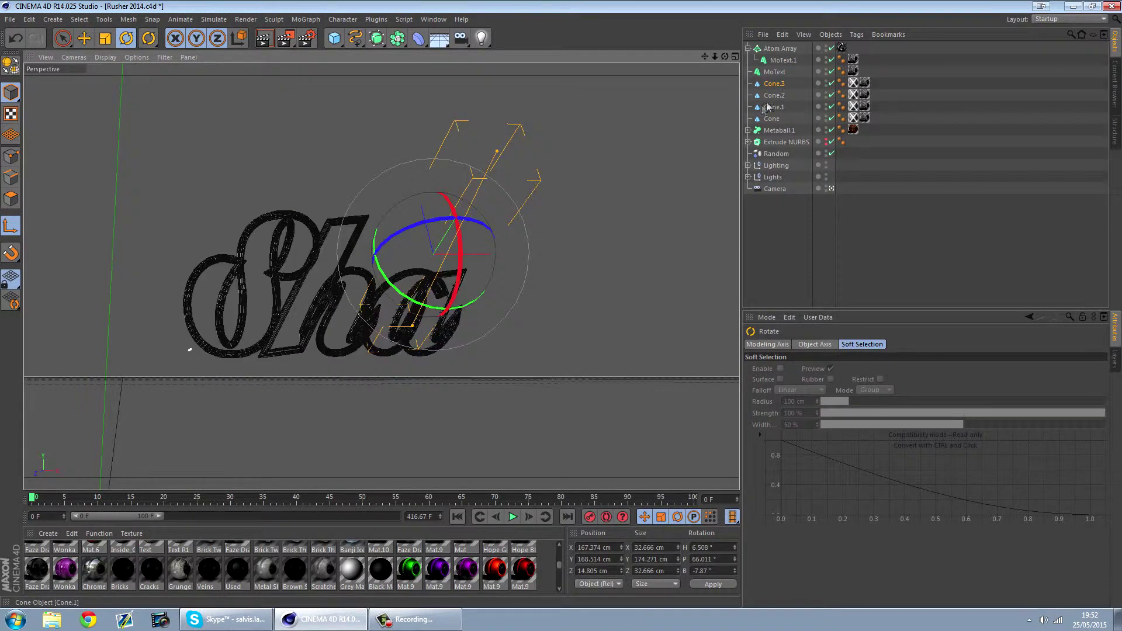
Rotate Cone.2 to about H -95.6°, P 75.6°, B 101.8° and move it outward about 21.5 cm along its axis.
{"action": "left_click", "coordinate": [775, 96]}
{"action": "mouse_move", "coordinate": [542, 340]}
{"action": "left_mouse_down"}
{"action": "mouse_move", "coordinate": [489, 332]}
{"action": "mouse_move", "coordinate": [558, 330]}
{"action": "mouse_move", "coordinate": [594, 344]}
{"action": "left_mouse_up"}
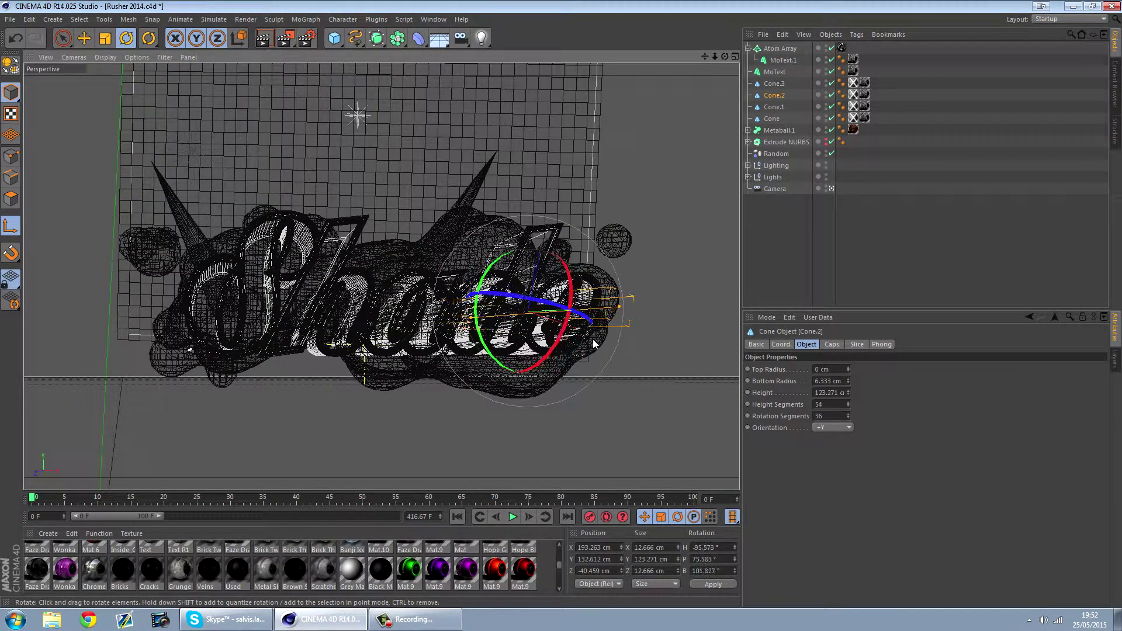
{"action": "key", "text": "e"}
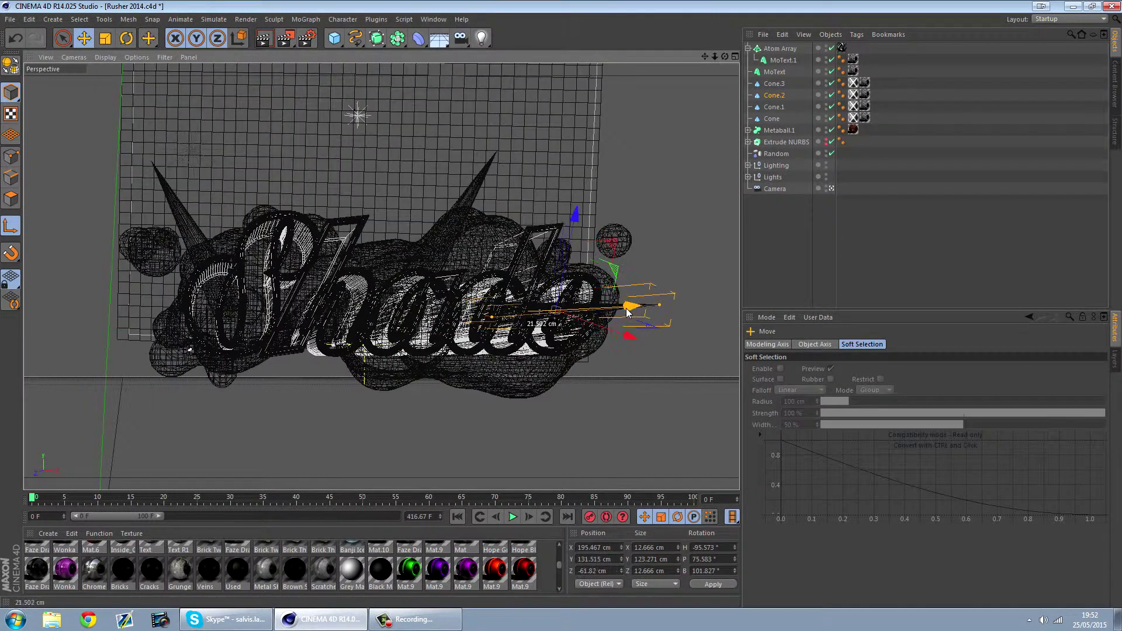
Rotate Cone.1 to about H 85.2°, P 57.5°, B -129.5° and move it to about X 74.9, Y 121.9, Z -23.4 cm.
{"action": "left_click", "coordinate": [774, 108]}
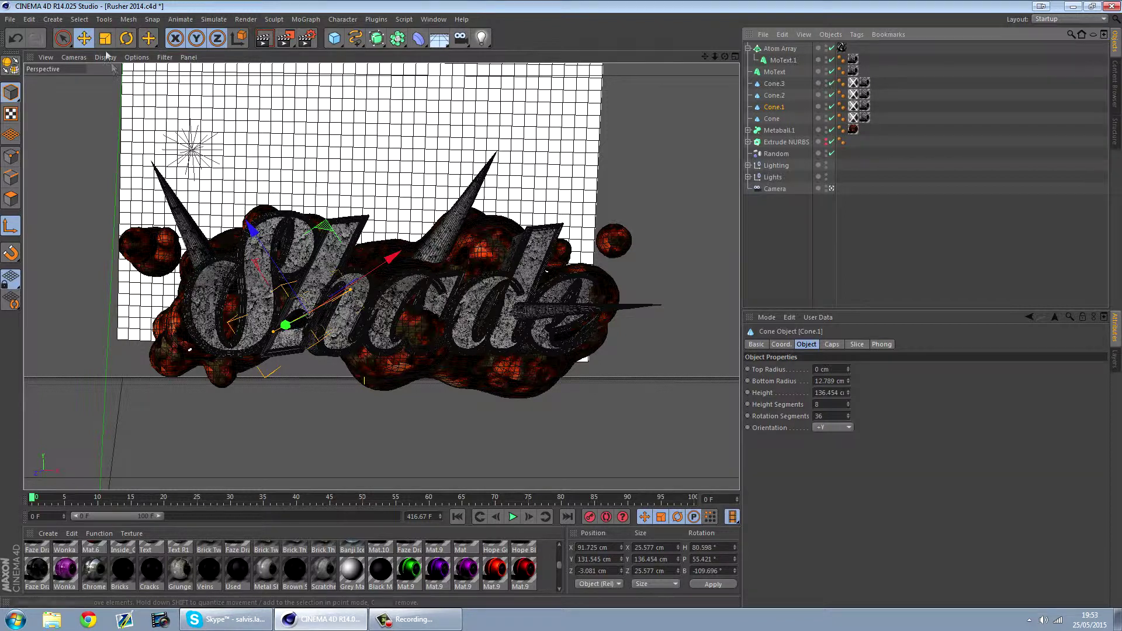
{"action": "key", "text": "r"}
{"action": "left_click_drag", "start_coordinate": [321, 317], "coordinate": [305, 335]}
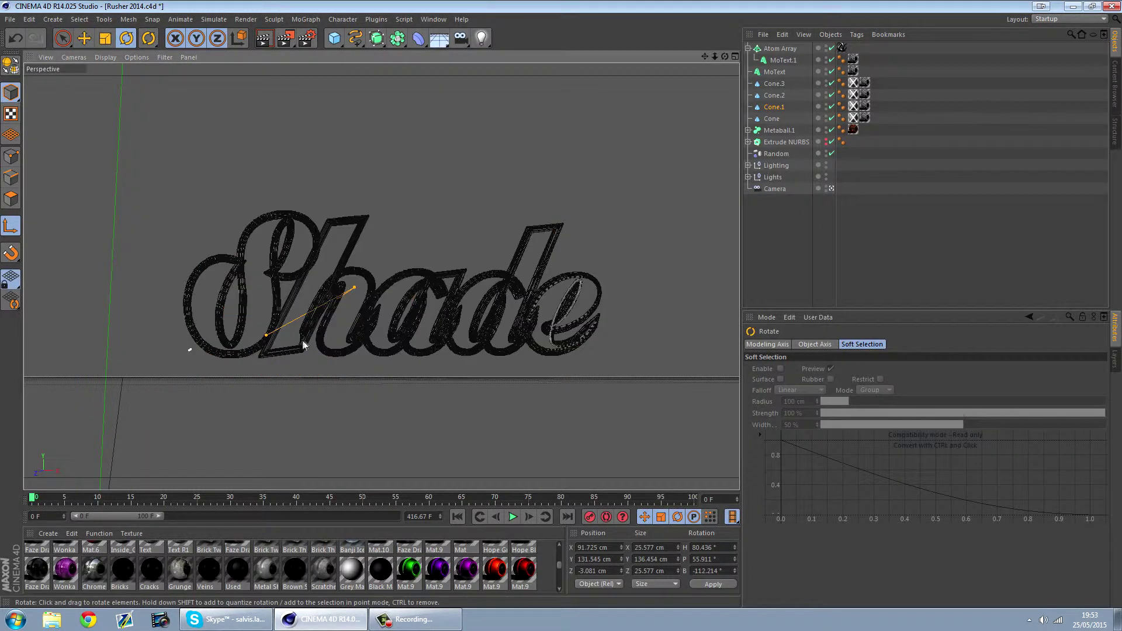
{"action": "left_click", "coordinate": [93, 43]}
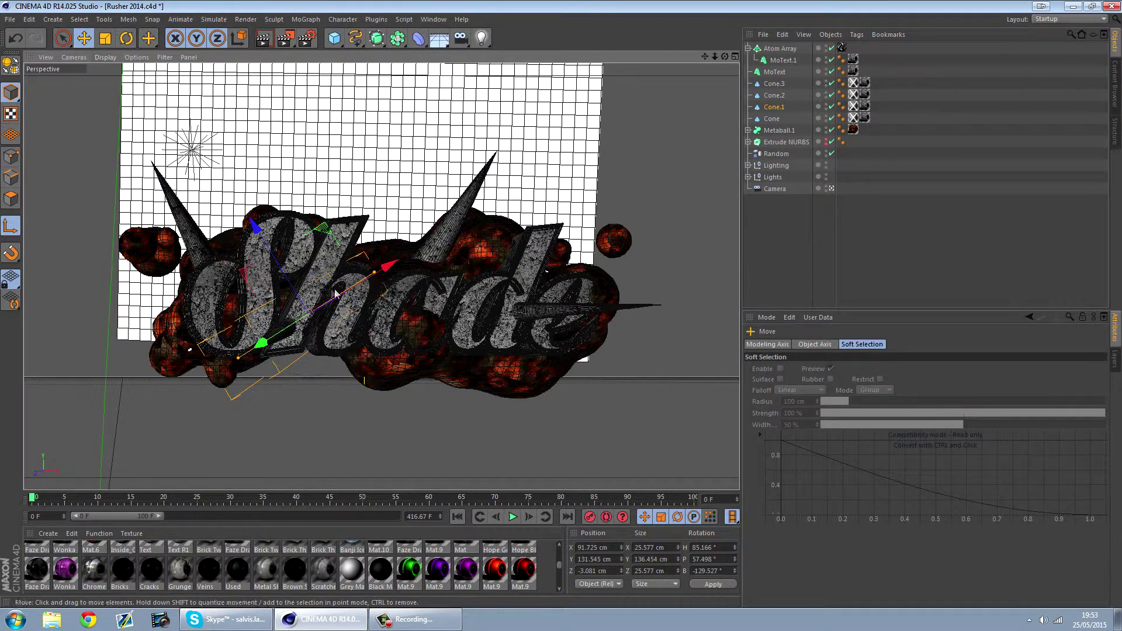
{"action": "left_click_drag", "start_coordinate": [274, 338], "coordinate": [248, 348]}
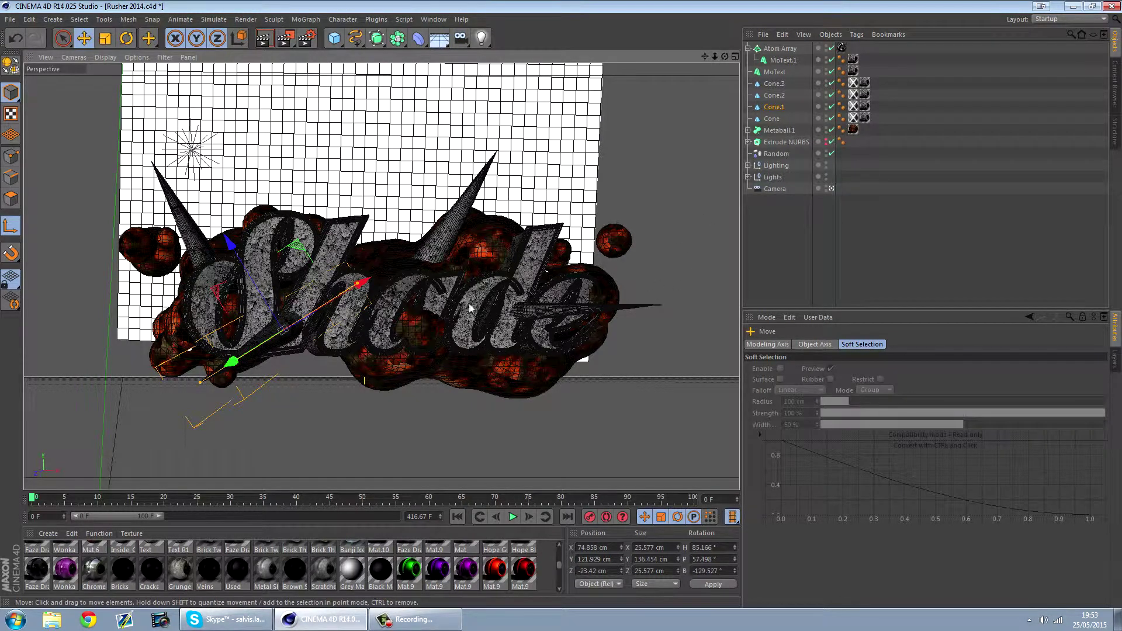
{"action": "left_click", "coordinate": [797, 269]}
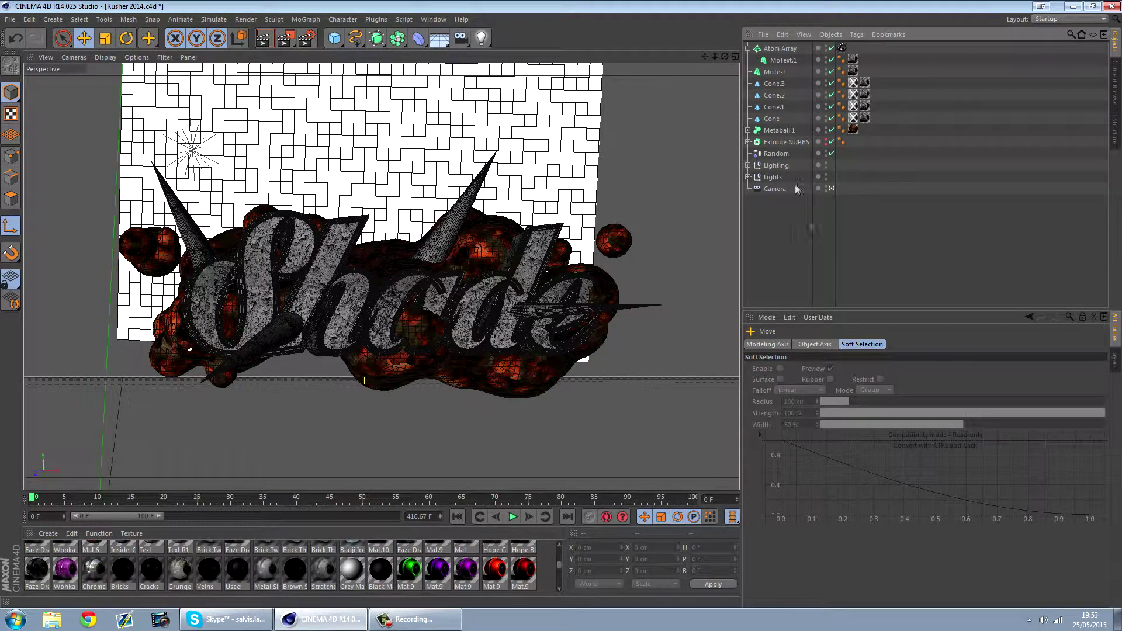
Add a new MoText object with the text "S" in the Lighthouse Personal Use font.
{"action": "left_click", "coordinate": [306, 19]}
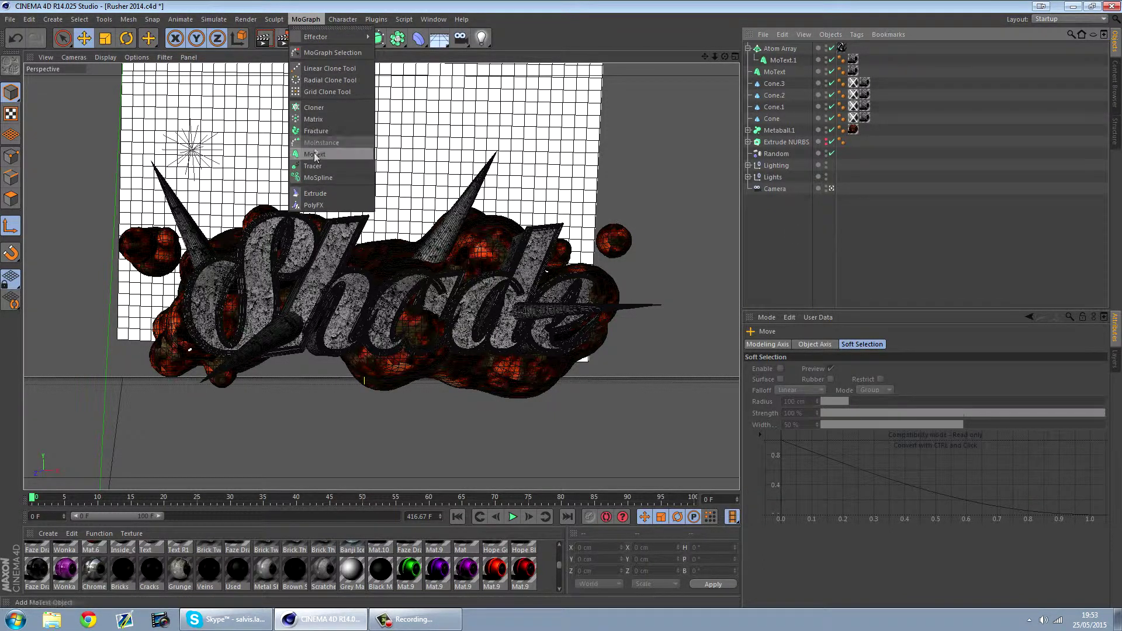
{"action": "left_click", "coordinate": [315, 154]}
{"action": "type", "text": "S"}
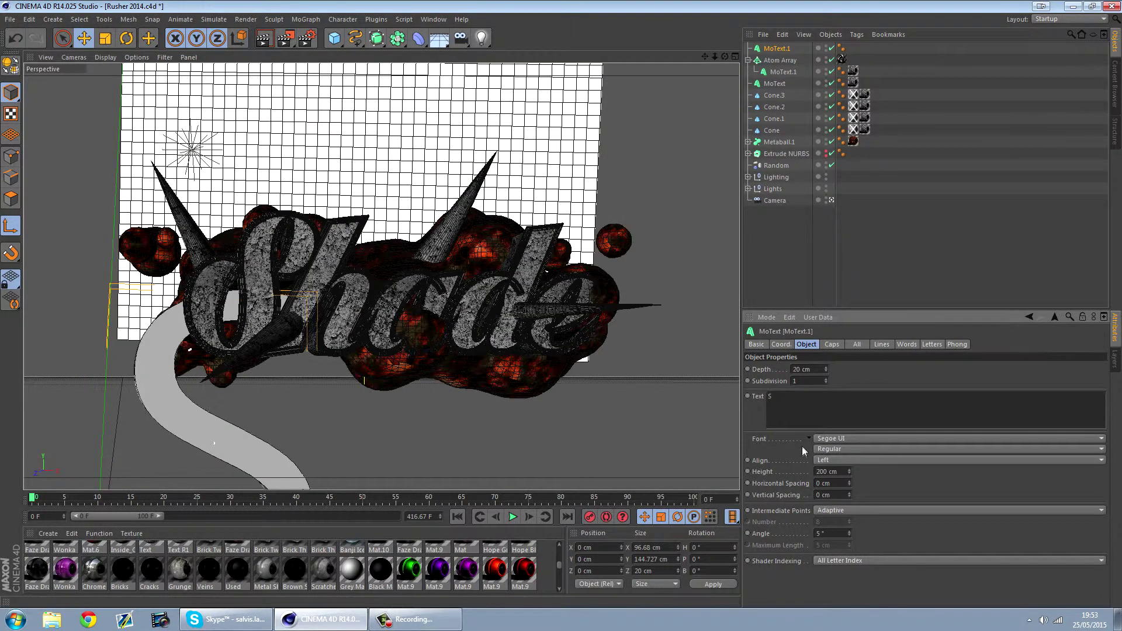
{"action": "left_click", "coordinate": [853, 439]}
{"action": "scroll", "coordinate": [935, 444], "scroll_direction": "up", "scroll_amount": 10}
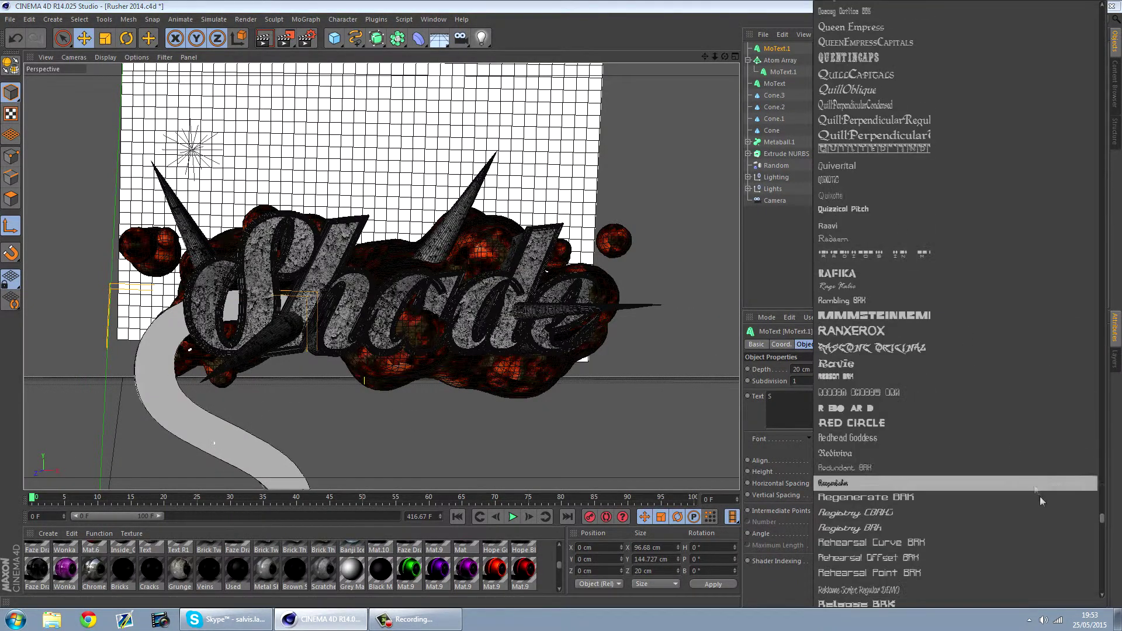
{"action": "left_click_drag", "start_coordinate": [1103, 522], "coordinate": [1109, 382]}
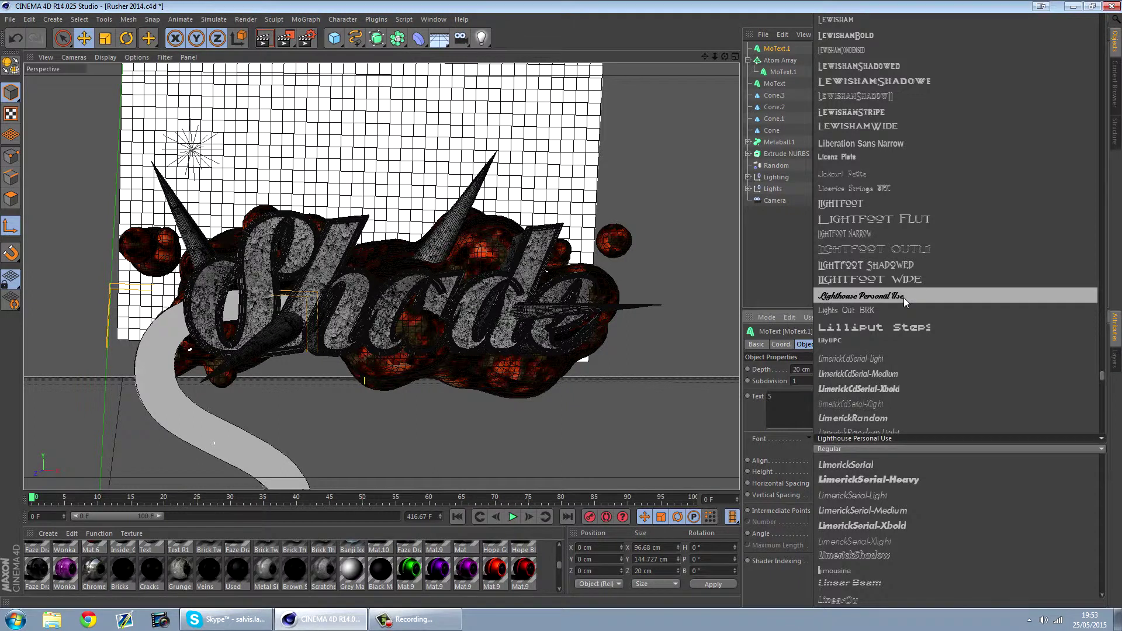
{"action": "left_click", "coordinate": [904, 297]}
{"action": "left_click", "coordinate": [819, 216]}
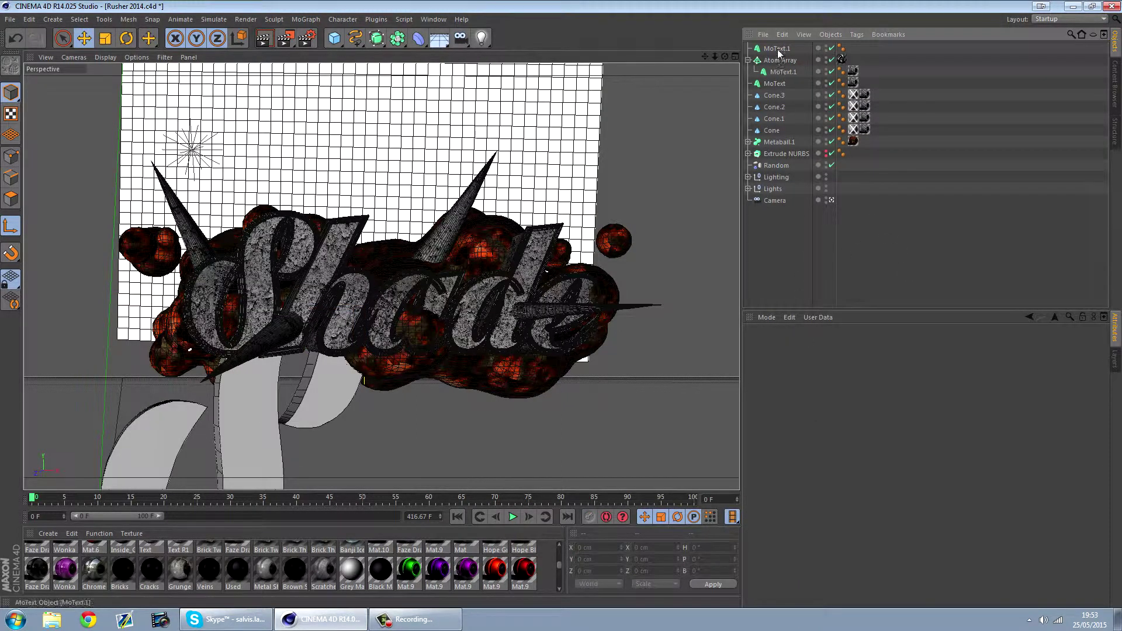
Group the Atom Array and the original Shade MoText into a null and hide the group.
{"action": "left_click", "coordinate": [778, 49]}
{"action": "left_click", "coordinate": [798, 233]}
{"action": "left_click", "coordinate": [748, 60]}
{"action": "left_click", "coordinate": [775, 61]}
{"action": "left_click", "coordinate": [773, 73], "text": "shift"}
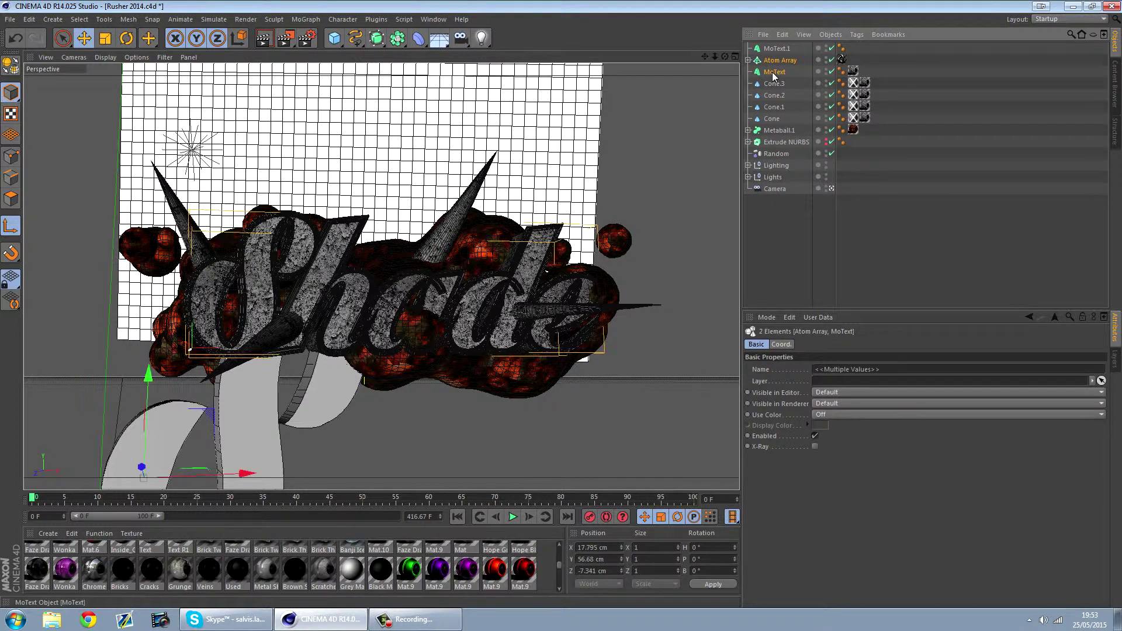
{"action": "key", "text": "alt+g"}
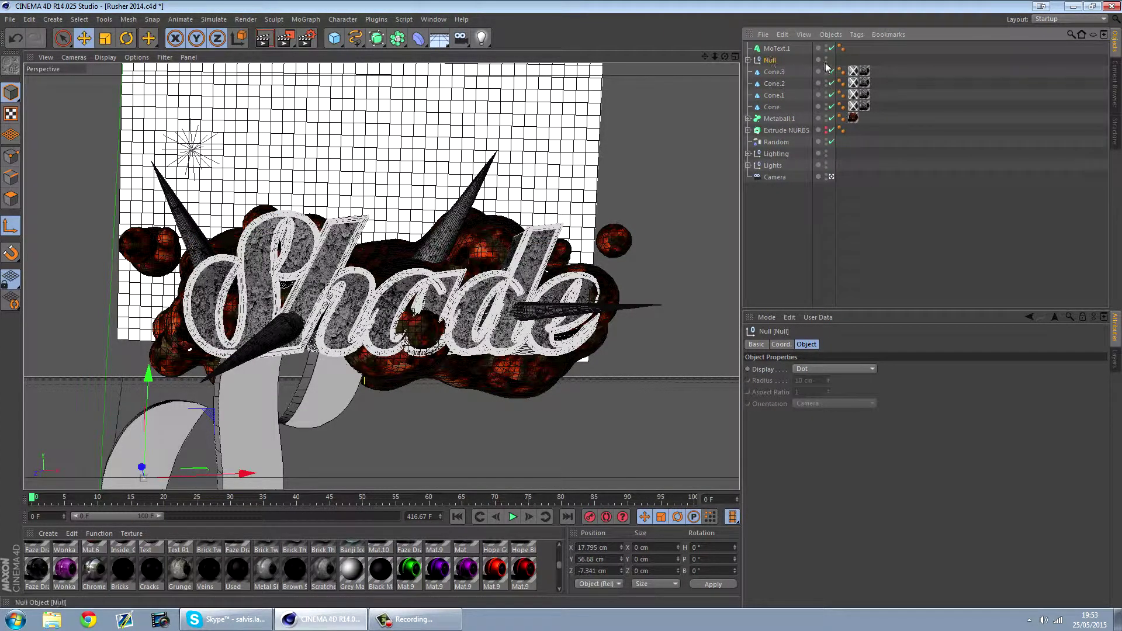
{"action": "left_click", "coordinate": [826, 60]}
{"action": "left_click", "coordinate": [776, 281]}
Move the "S" MoText to about X 51.6, Y 72, Z -29.2 cm in front of the lava metaball and duplicate it.
{"action": "left_click", "coordinate": [776, 48]}
{"action": "left_click_drag", "start_coordinate": [276, 376], "coordinate": [401, 249]}
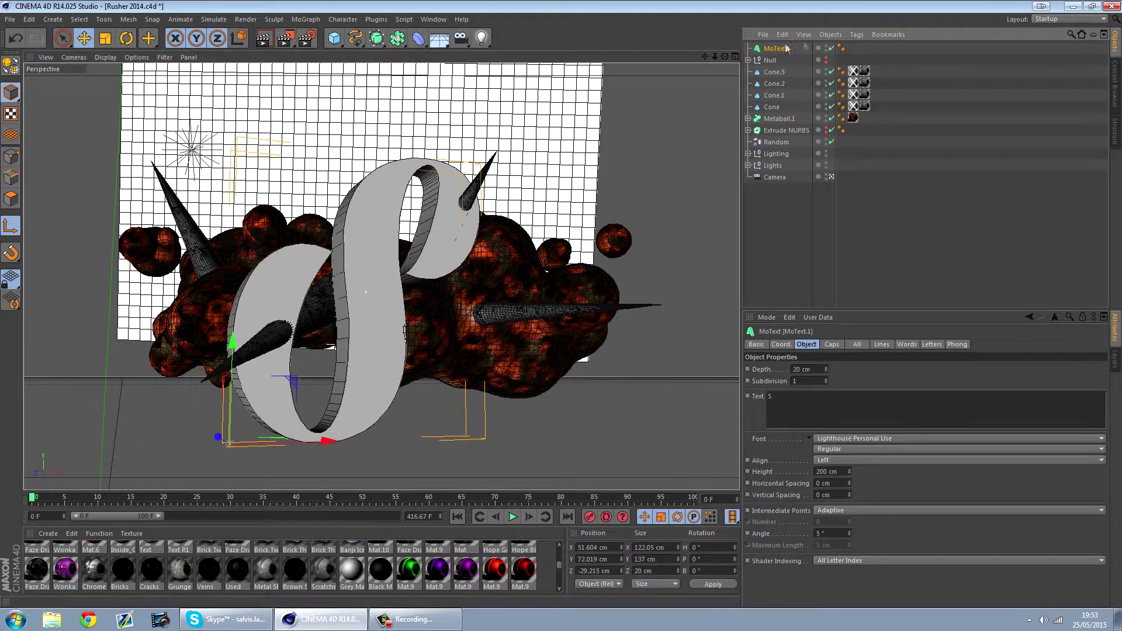
{"action": "key", "text": "ctrl+c"}
{"action": "key", "text": "ctrl+v"}
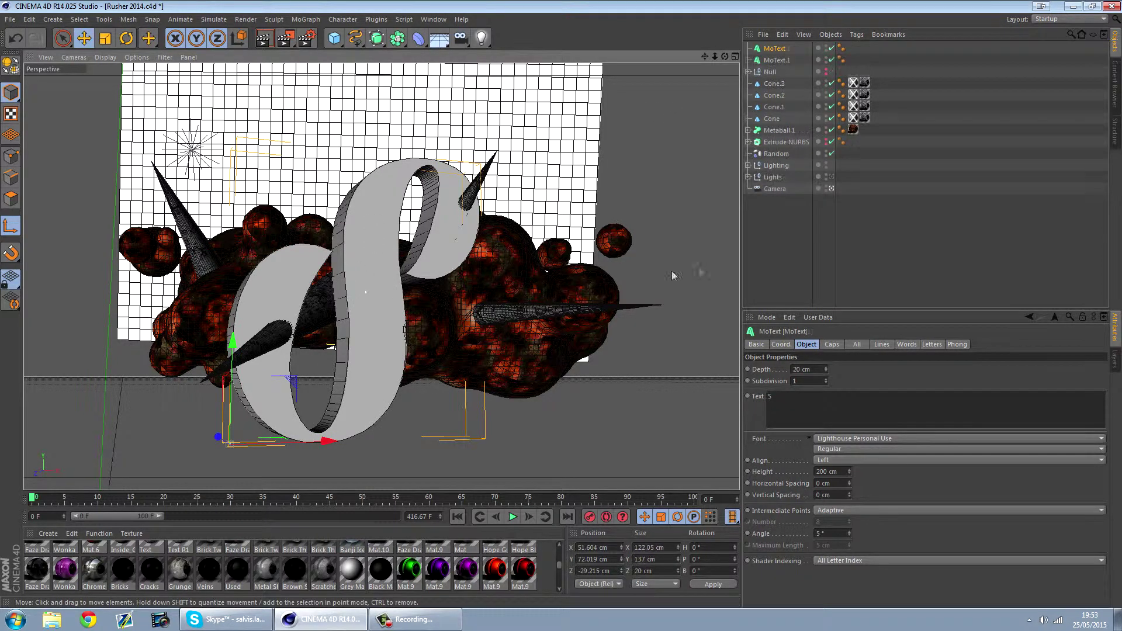
Add an Atom Array and nest one of the two "S" MoText objects inside it.
{"action": "left_click_drag", "start_coordinate": [402, 33], "coordinate": [535, 56]}
{"action": "left_click_drag", "start_coordinate": [776, 50], "coordinate": [777, 50]}
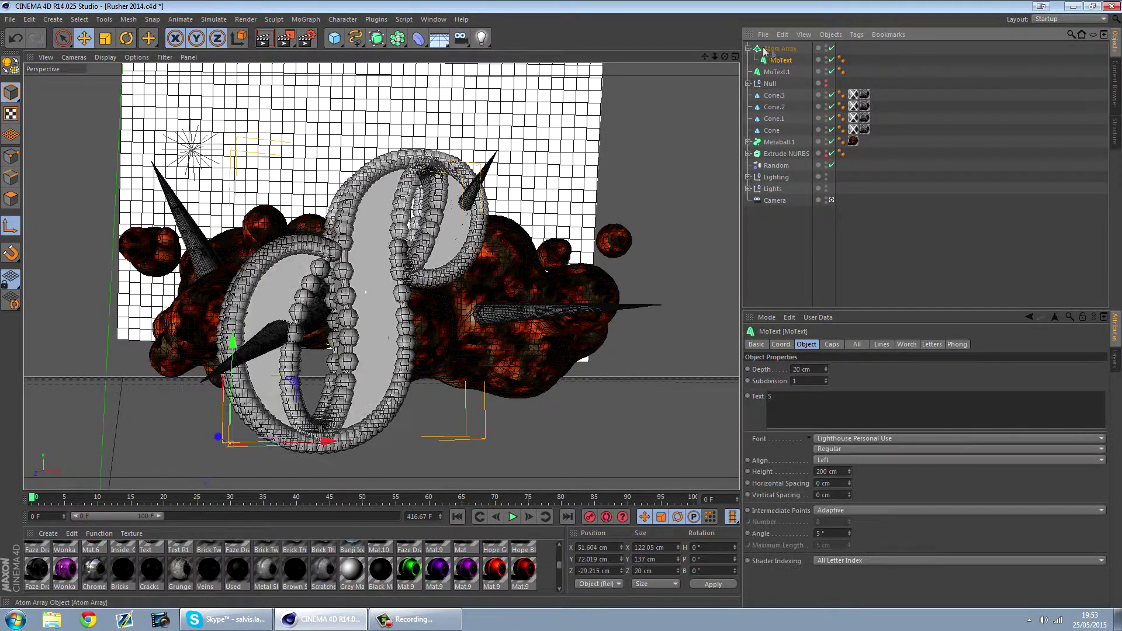
{"action": "left_click", "coordinate": [780, 49]}
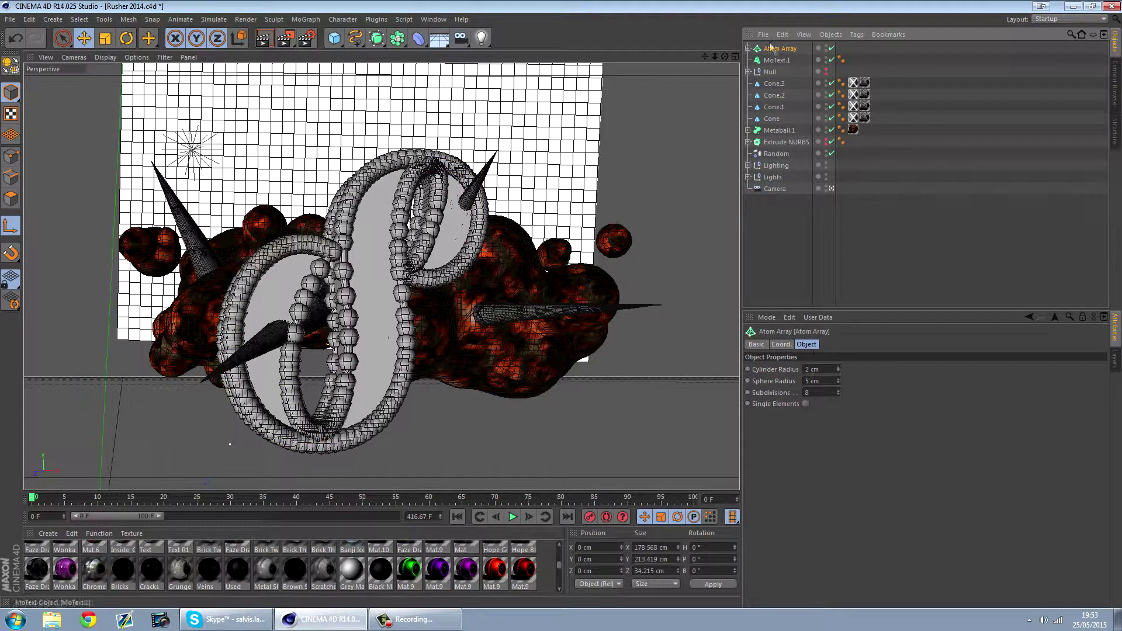
Set the cylinder radius and sphere radius of the "S" Atom Array to 1 cm each.
{"action": "type", "text": "0.5"}
{"action": "key", "text": "shift+Tab"}
{"action": "type", "text": "0.5"}
{"action": "key", "text": "Return"}
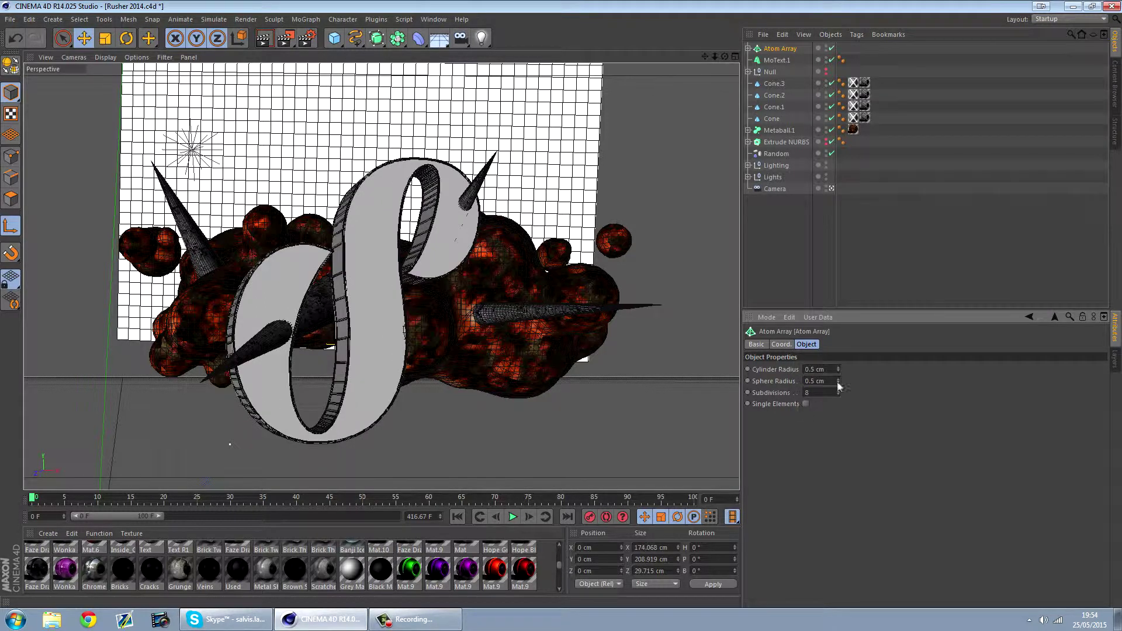
{"action": "key", "text": "Return"}
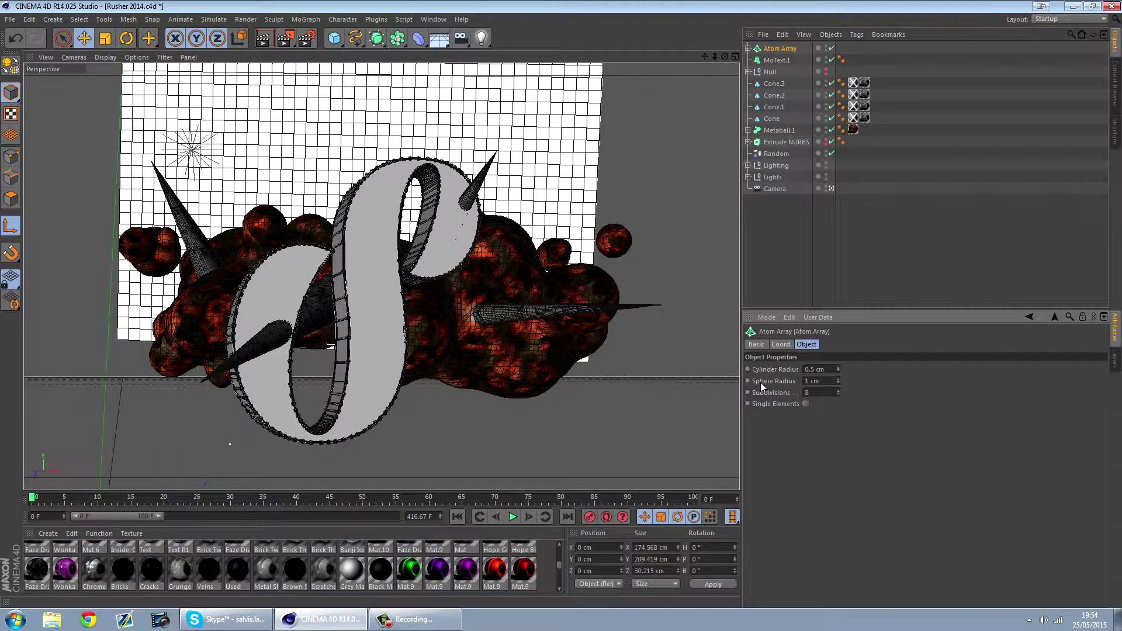
{"action": "key", "text": "shift+Tab"}
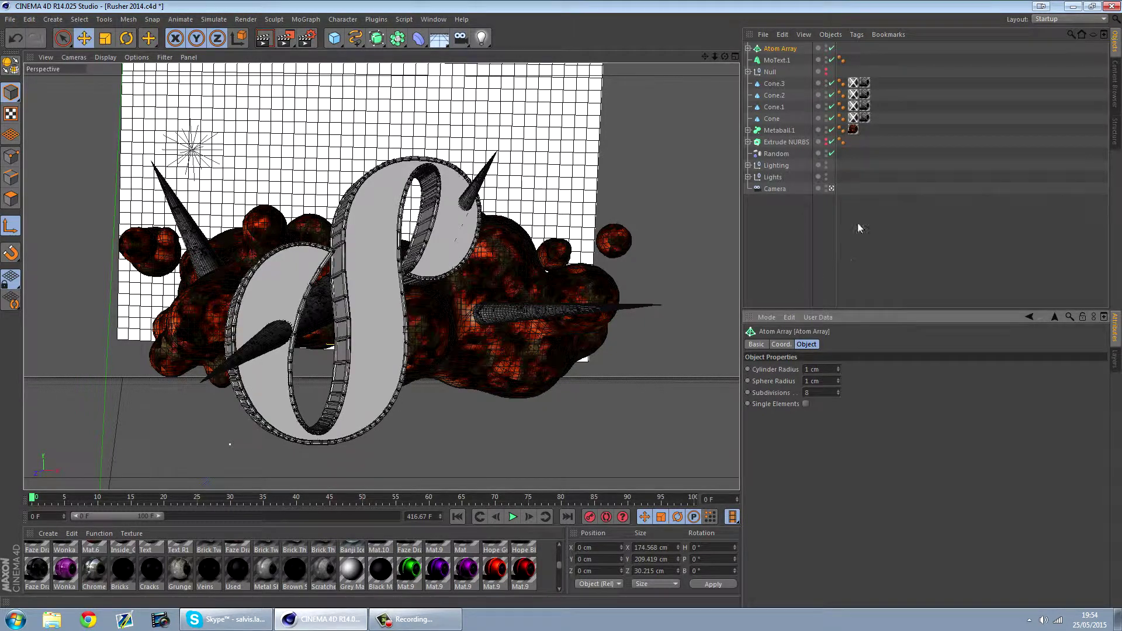
{"action": "left_click", "coordinate": [782, 265]}
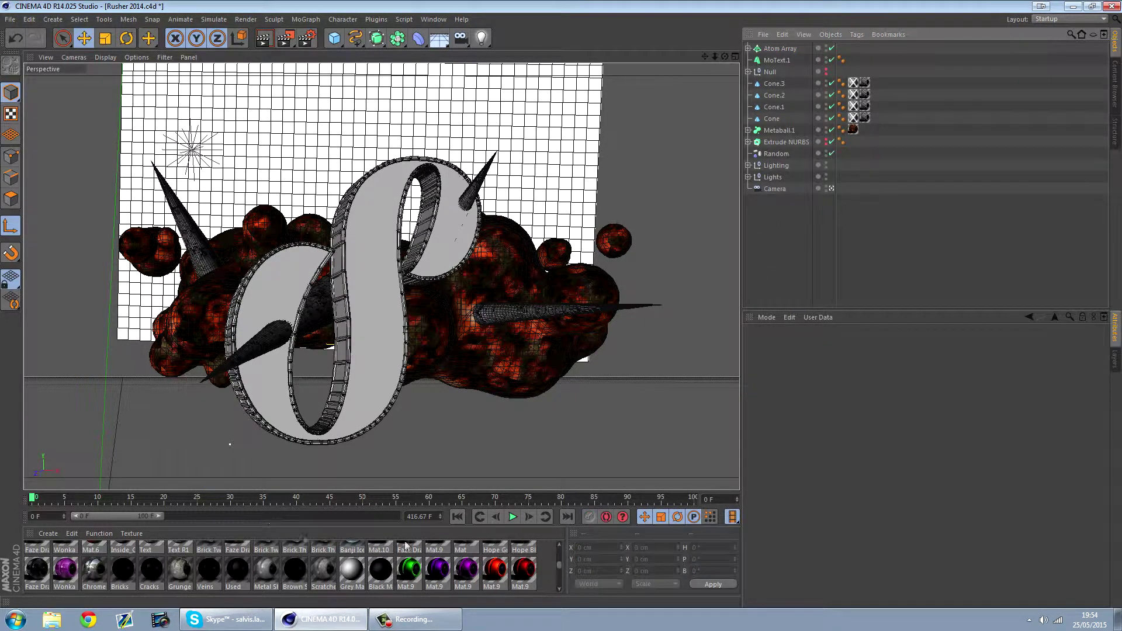
Copy the Black Steel texture tag from the grouped Shade Atom Array onto the new "S" Atom Array.
{"action": "left_click", "coordinate": [748, 71]}
{"action": "left_click_drag", "start_coordinate": [849, 86], "coordinate": [794, 50]}
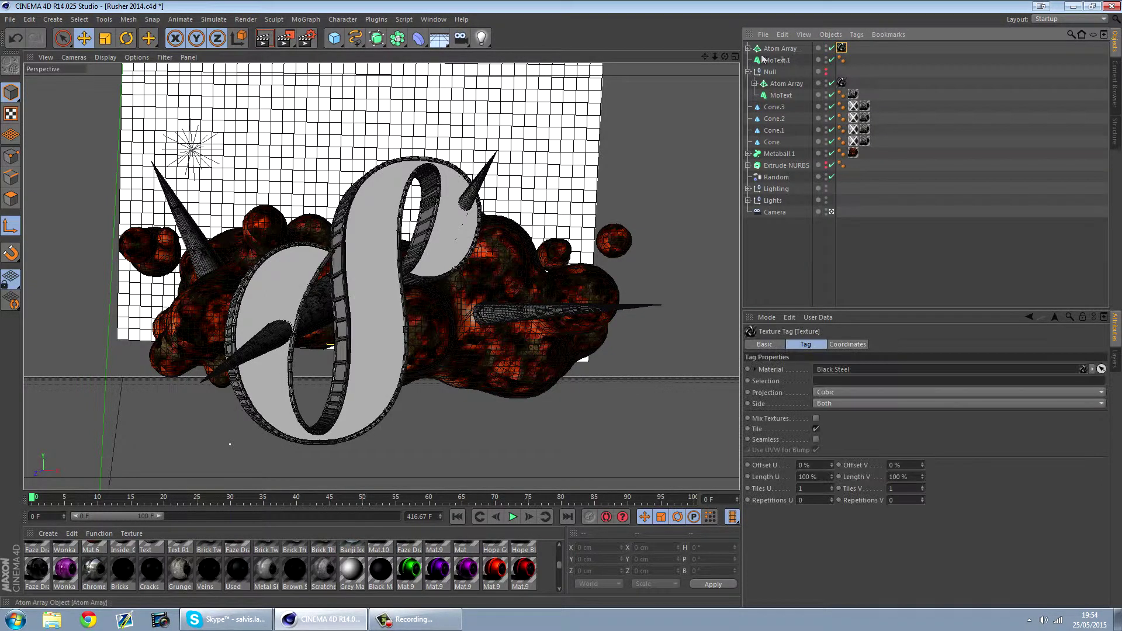
{"action": "left_click", "coordinate": [748, 72]}
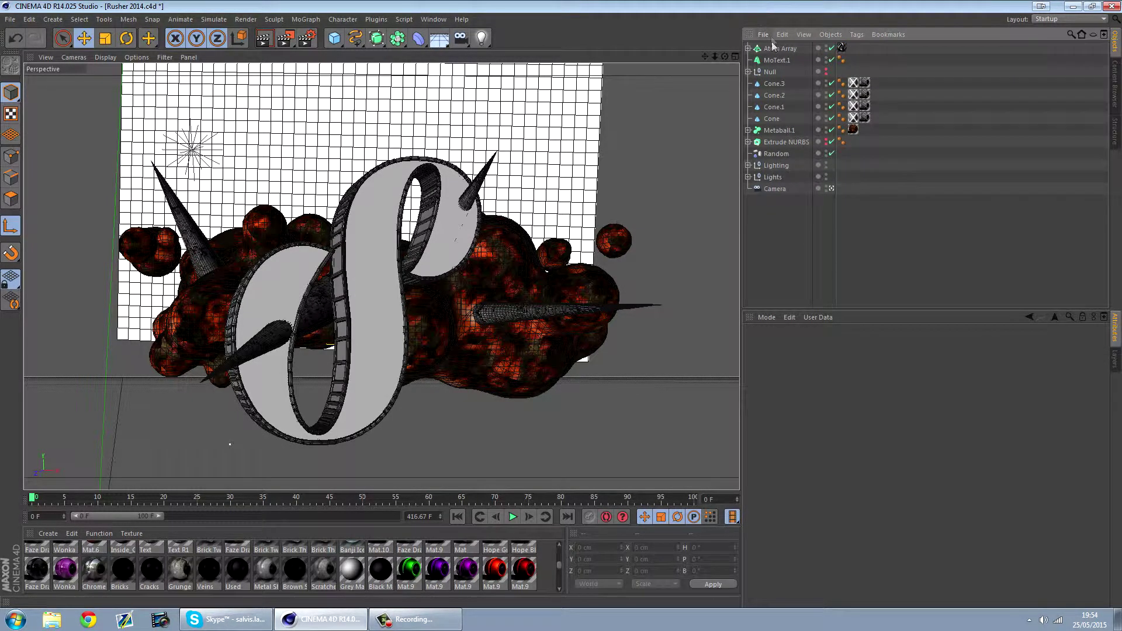
Apply the Rock material to the "S" MoText outside the Atom Array, using Cubic projection.
{"action": "left_click", "coordinate": [778, 62]}
{"action": "left_click_drag", "start_coordinate": [64, 564], "coordinate": [782, 65]}
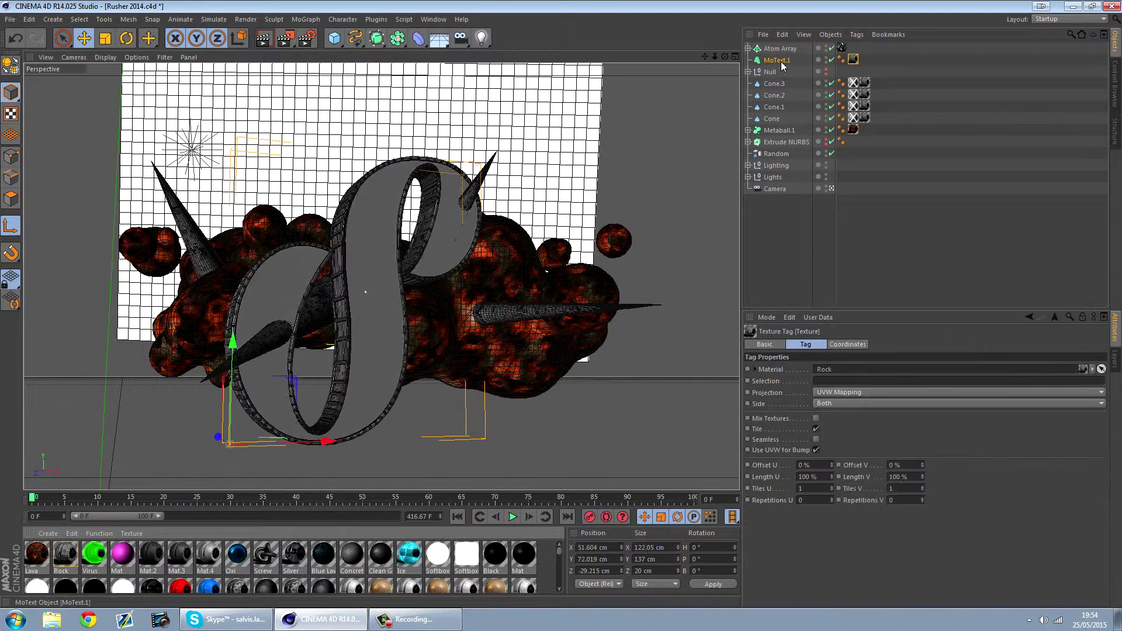
{"action": "left_click", "coordinate": [840, 394]}
{"action": "left_click", "coordinate": [830, 437]}
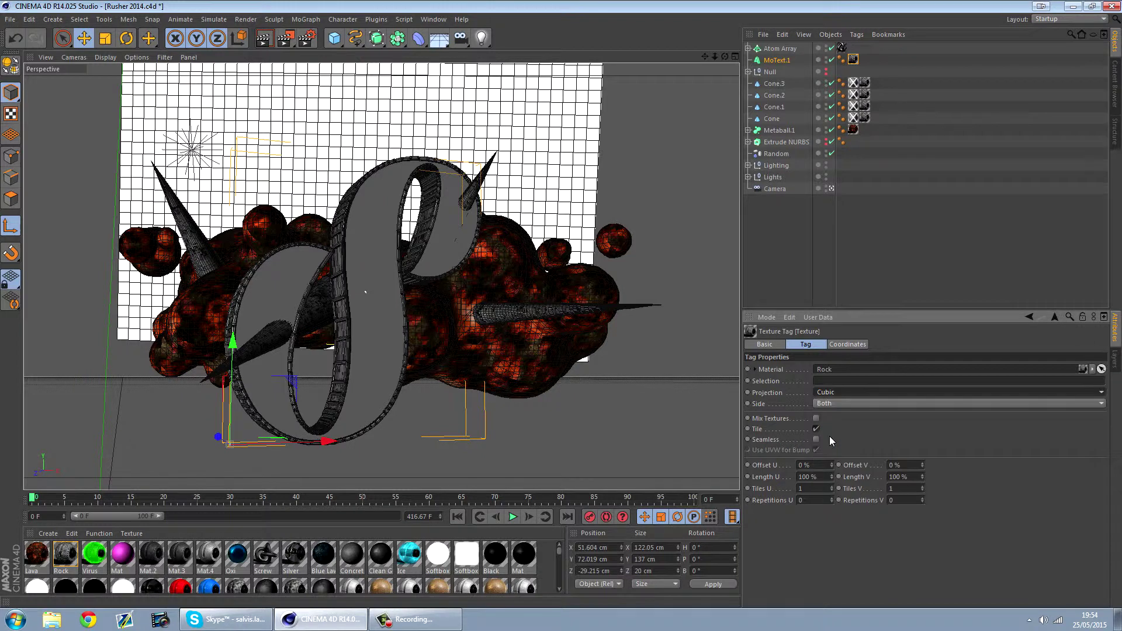
{"action": "left_click", "coordinate": [749, 72]}
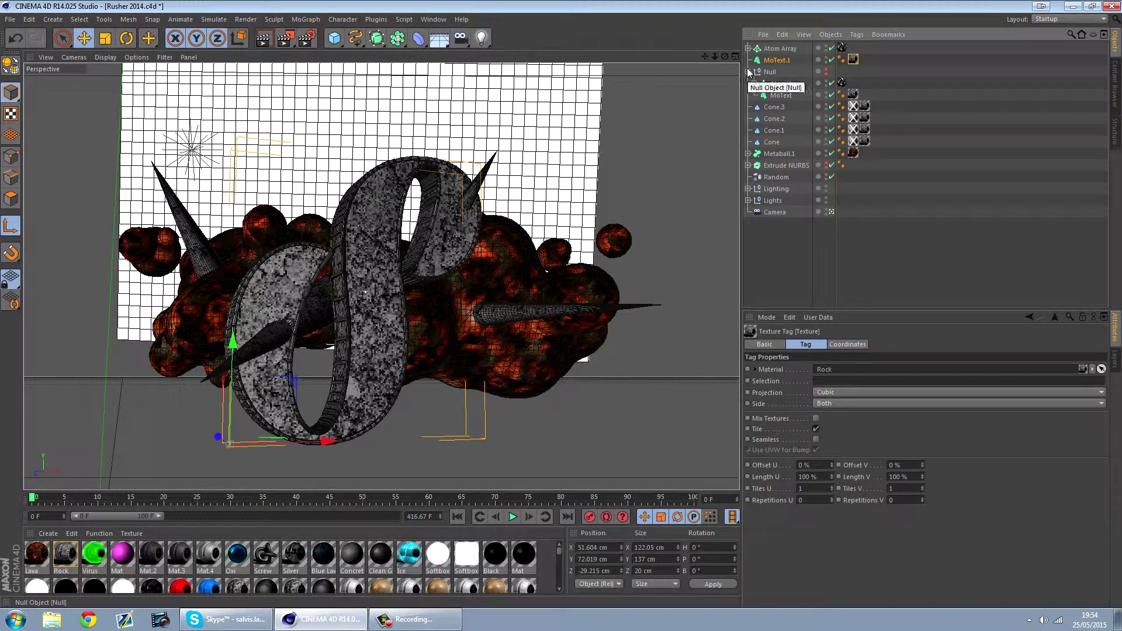
{"action": "left_click", "coordinate": [748, 72]}
{"action": "left_click", "coordinate": [783, 234]}
Group the "S" Atom Array and its matching MoText into a null.
{"action": "left_click", "coordinate": [772, 50]}
{"action": "left_click", "coordinate": [773, 62], "text": "shift"}
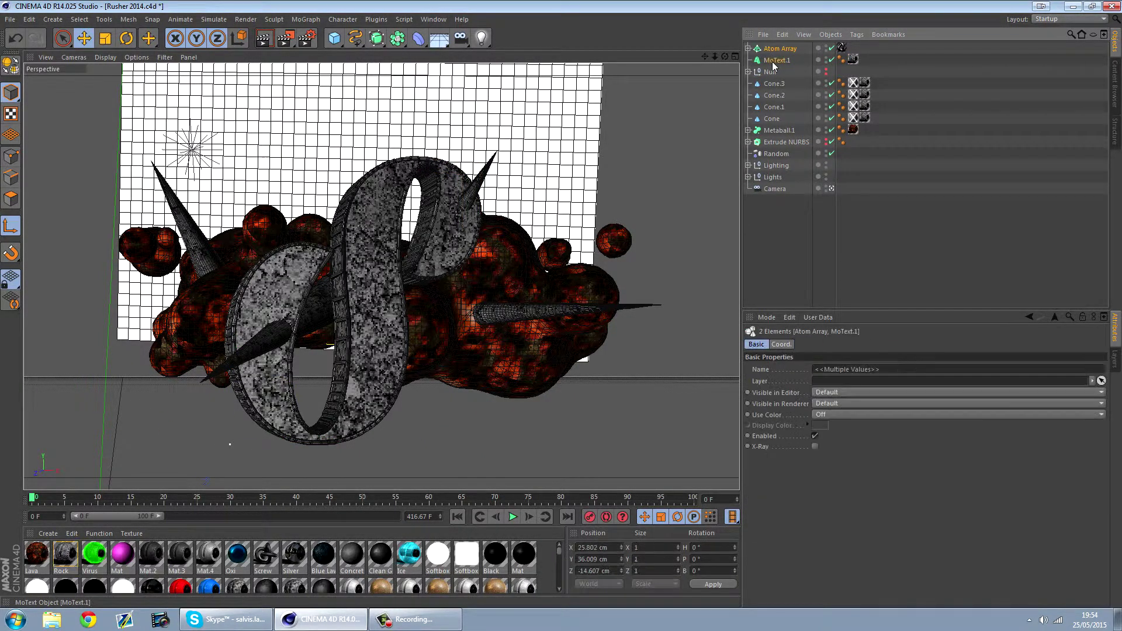
{"action": "key", "text": "t"}
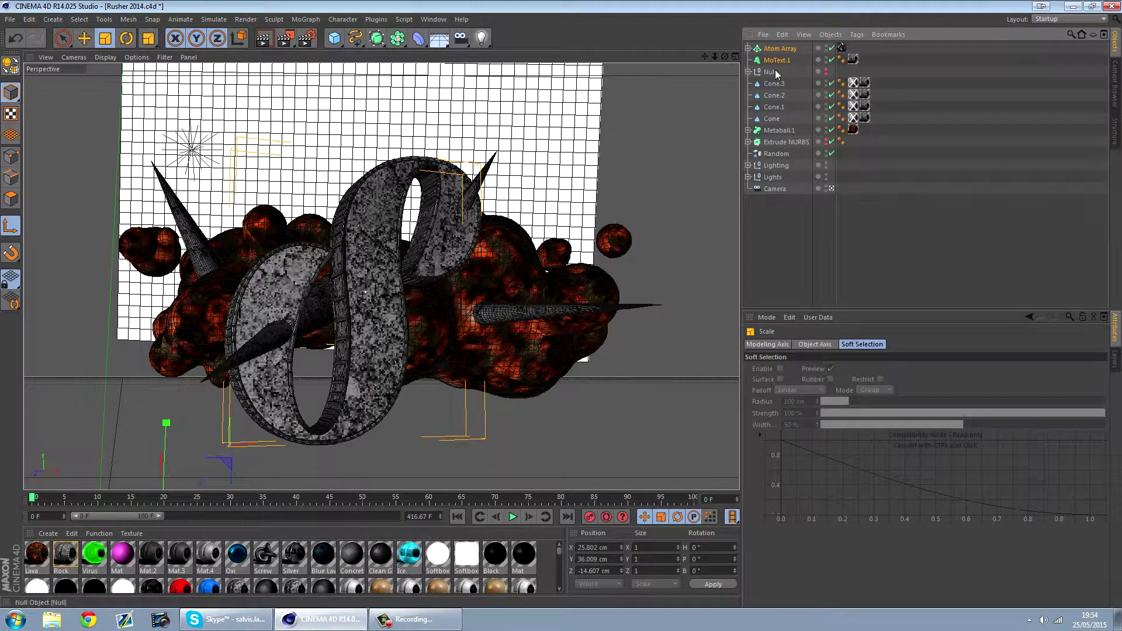
{"action": "key", "text": "alt+g"}
Scale down the "S" group, centre its axis on the letter and move it to about X 120.4, Y 182.7, Z 27.6 cm.
{"action": "left_click_drag", "start_coordinate": [542, 273], "coordinate": [544, 184]}
{"action": "key", "text": "e"}
{"action": "left_click", "coordinate": [12, 225]}
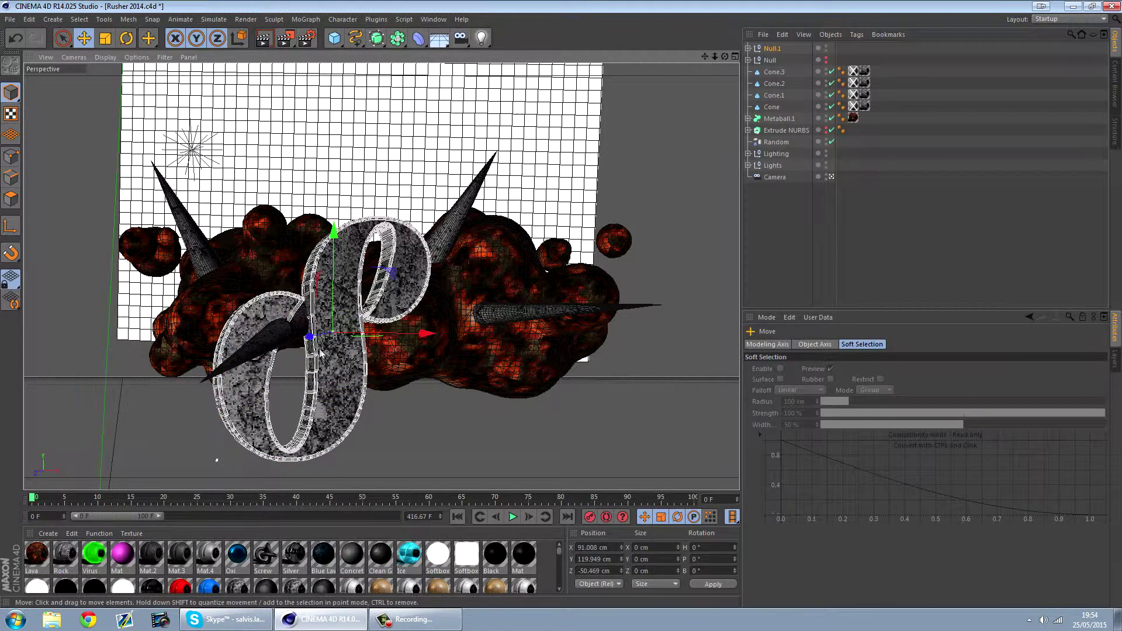
{"action": "left_click_drag", "start_coordinate": [314, 340], "coordinate": [295, 267]}
{"action": "left_click_drag", "start_coordinate": [339, 299], "coordinate": [392, 299]}
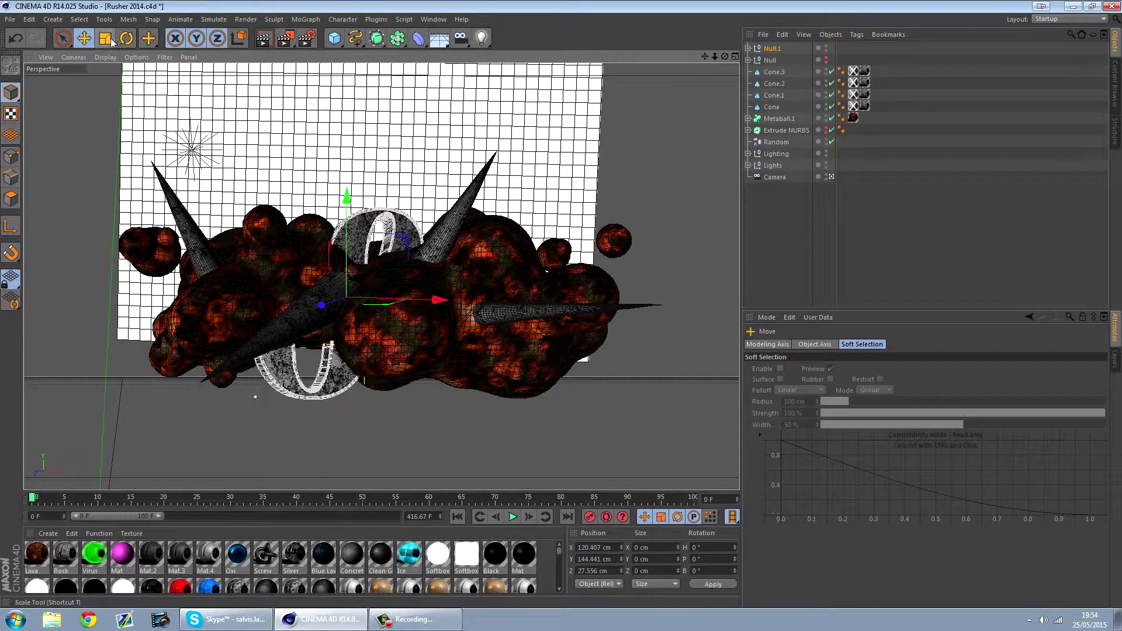
{"action": "left_click_drag", "start_coordinate": [347, 202], "coordinate": [150, 48]}
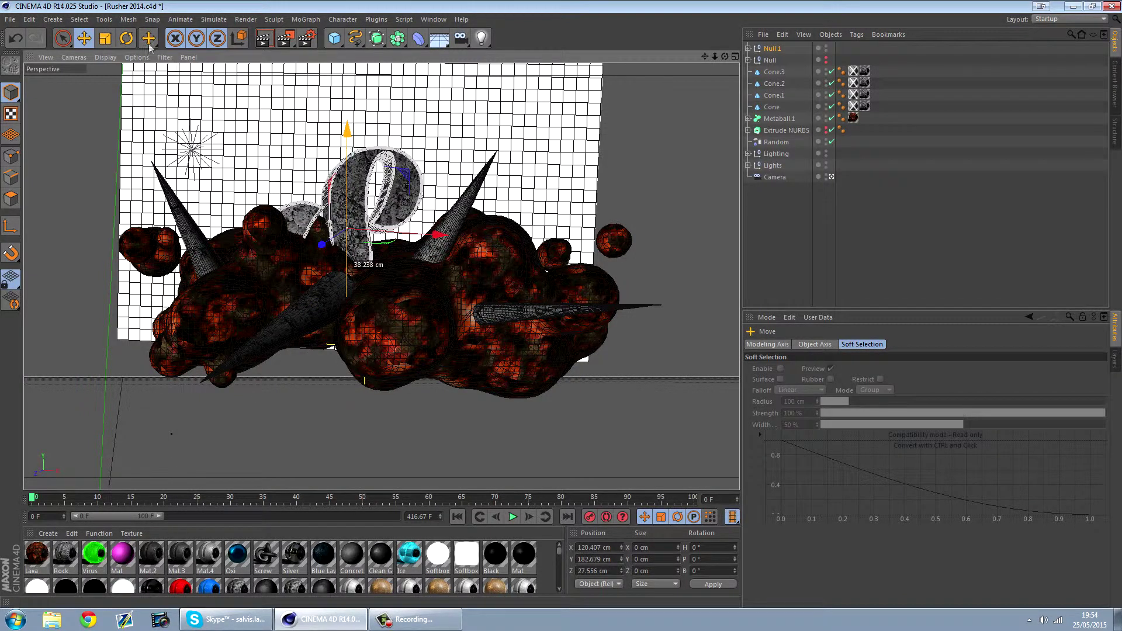
Tilt the "S" group to a pitch of about -26.7° and scale it down slightly.
{"action": "left_click", "coordinate": [126, 38]}
{"action": "left_click_drag", "start_coordinate": [368, 186], "coordinate": [386, 252]}
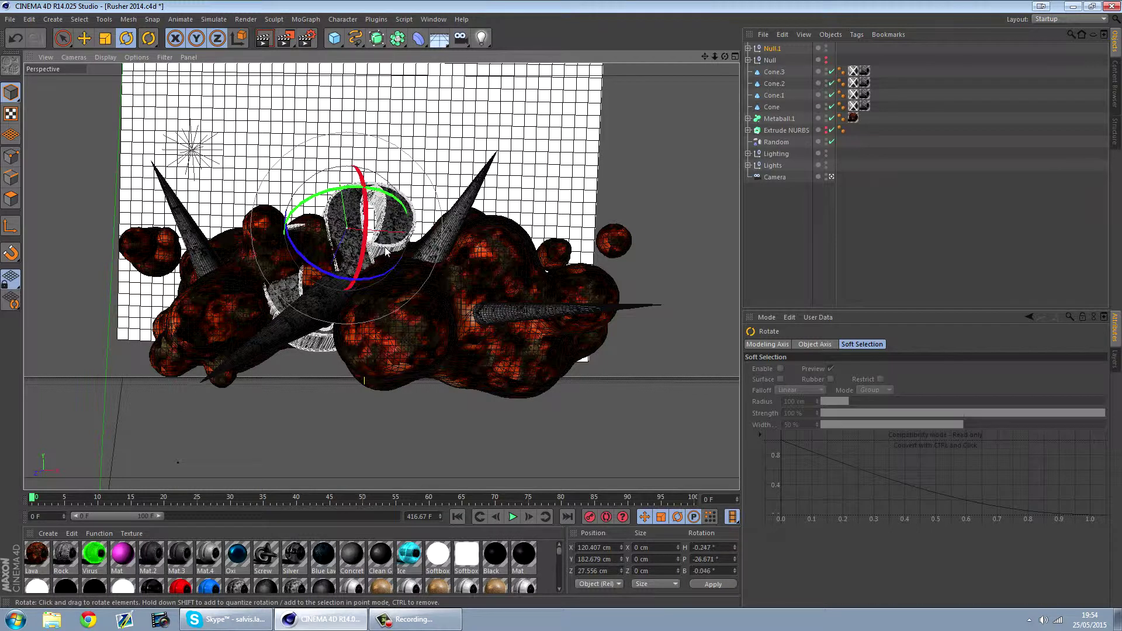
{"action": "left_click", "coordinate": [105, 38]}
{"action": "left_click_drag", "start_coordinate": [485, 169], "coordinate": [429, 178]}
{"action": "left_click", "coordinate": [84, 38]}
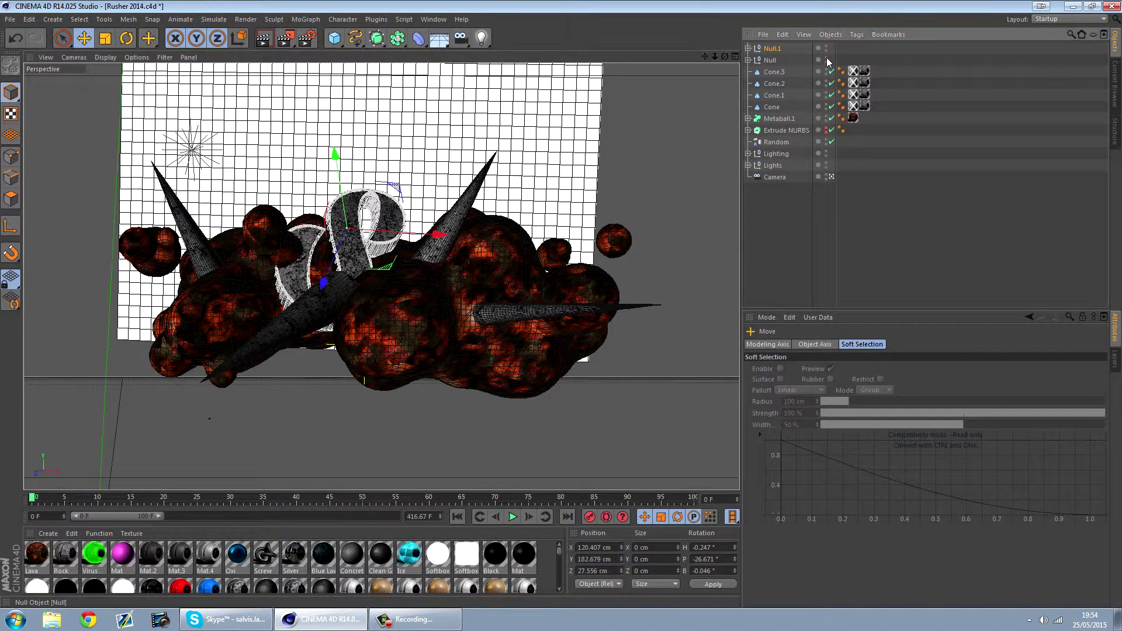
Unhide the Shade lettering group and move the "S" group to about X 153.3, Y 170.7, Z -13.9 cm behind it.
{"action": "left_click", "coordinate": [772, 49]}
{"action": "mouse_move", "coordinate": [406, 235]}
{"action": "left_mouse_down"}
{"action": "mouse_move", "coordinate": [456, 236]}
{"action": "mouse_move", "coordinate": [409, 240]}
{"action": "mouse_move", "coordinate": [424, 199]}
{"action": "mouse_move", "coordinate": [427, 217]}
{"action": "left_mouse_up"}
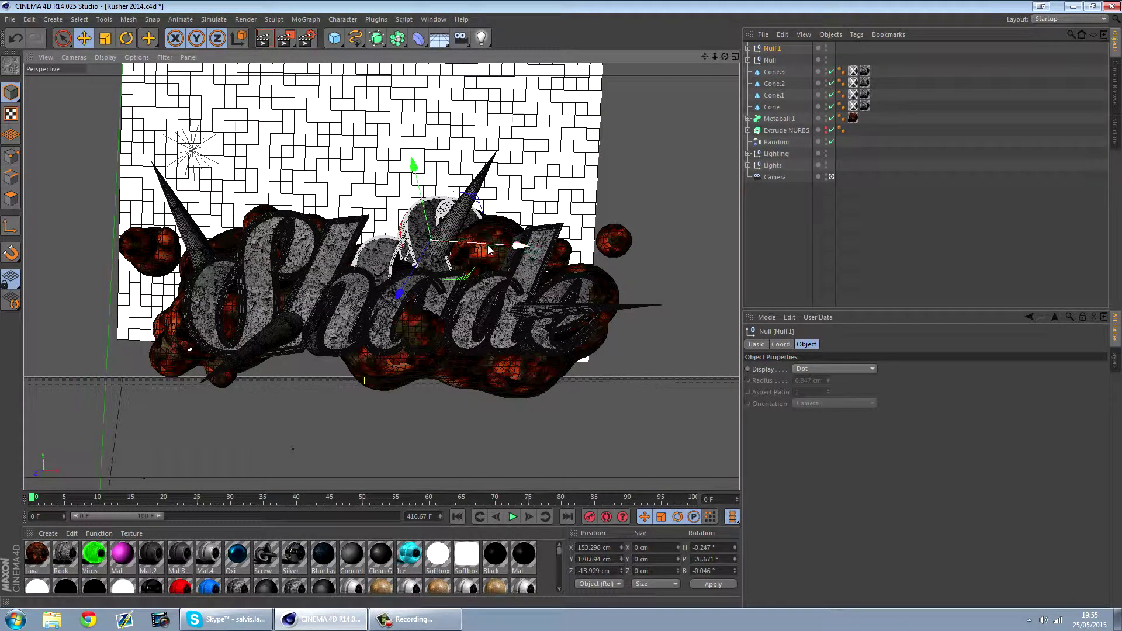
Render the perspective view to preview the composition, stopping before it completes.
{"action": "left_click", "coordinate": [745, 249]}
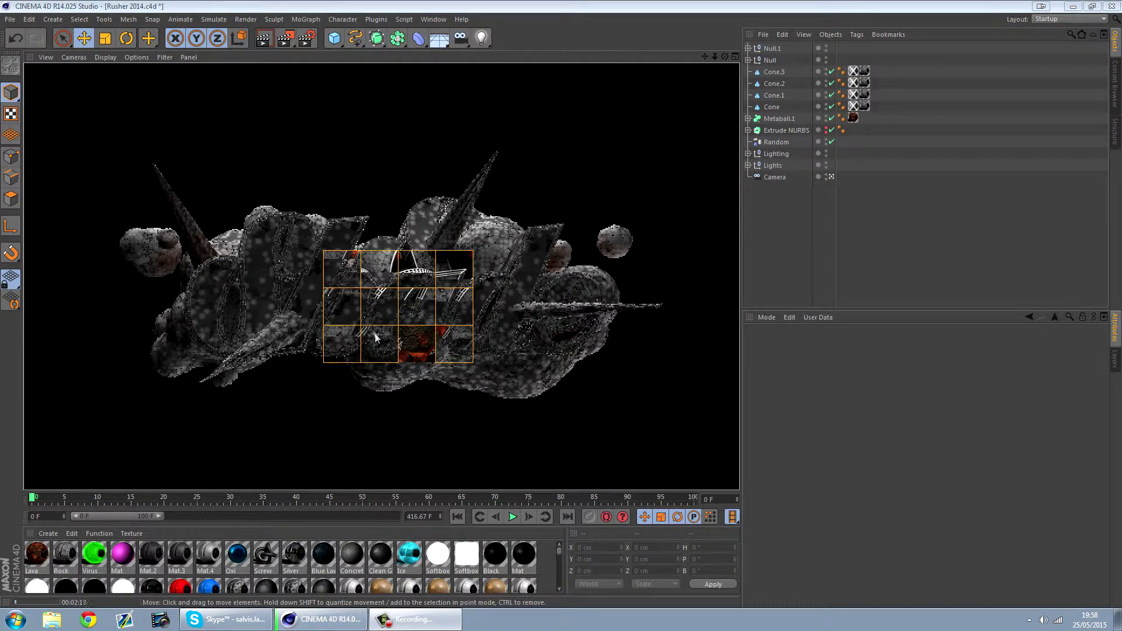
{"action": "left_click", "coordinate": [801, 190]}
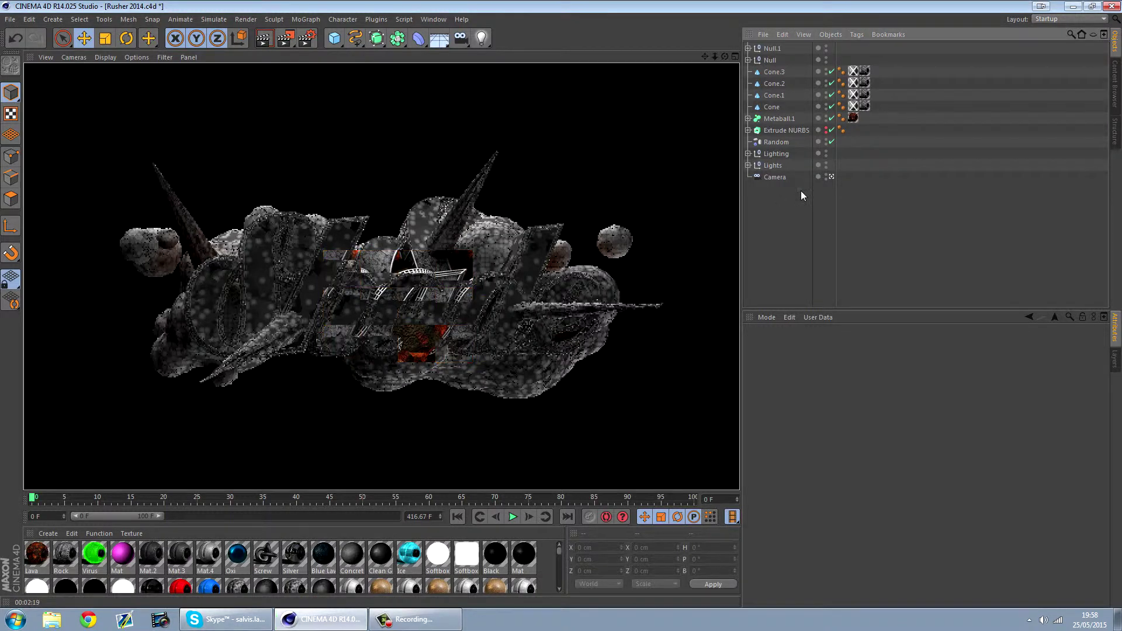
Try the Shade MoText outside the Atom Array with its start and end caps set to None.
{"action": "left_click", "coordinate": [748, 60]}
{"action": "left_click", "coordinate": [781, 84]}
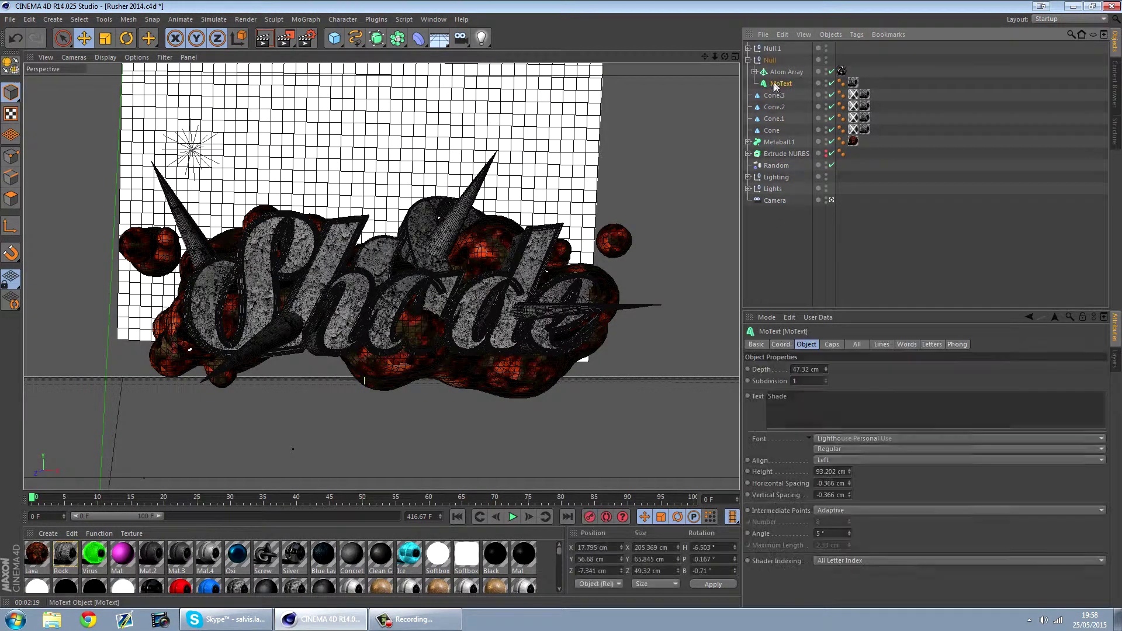
{"action": "left_click", "coordinate": [831, 346]}
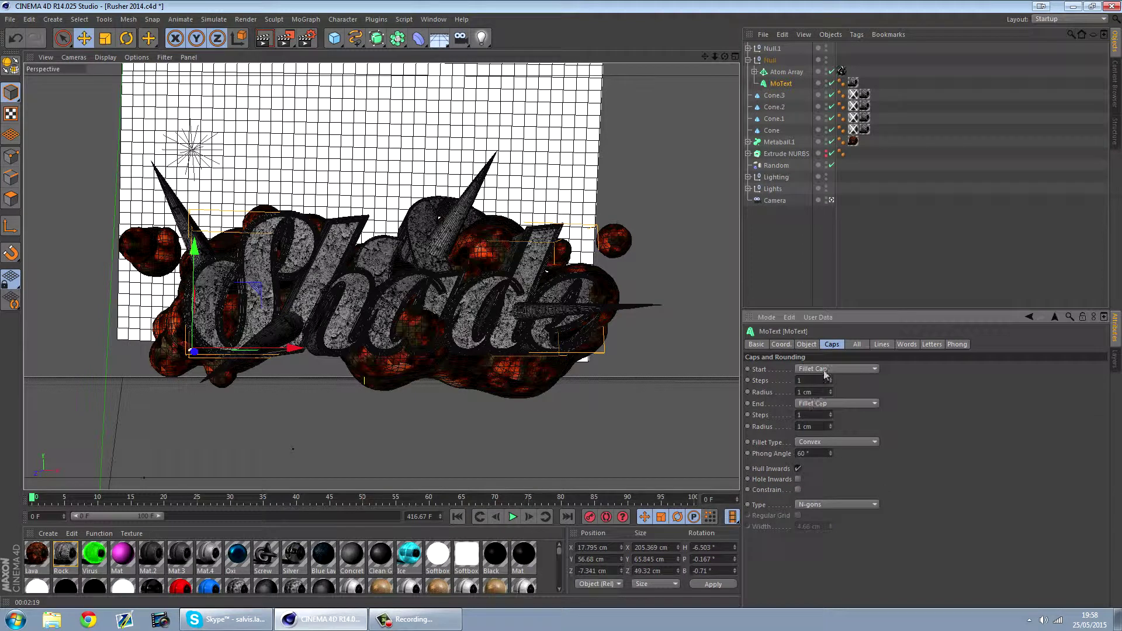
{"action": "left_click", "coordinate": [825, 367]}
{"action": "left_click", "coordinate": [816, 381]}
{"action": "left_click", "coordinate": [816, 404]}
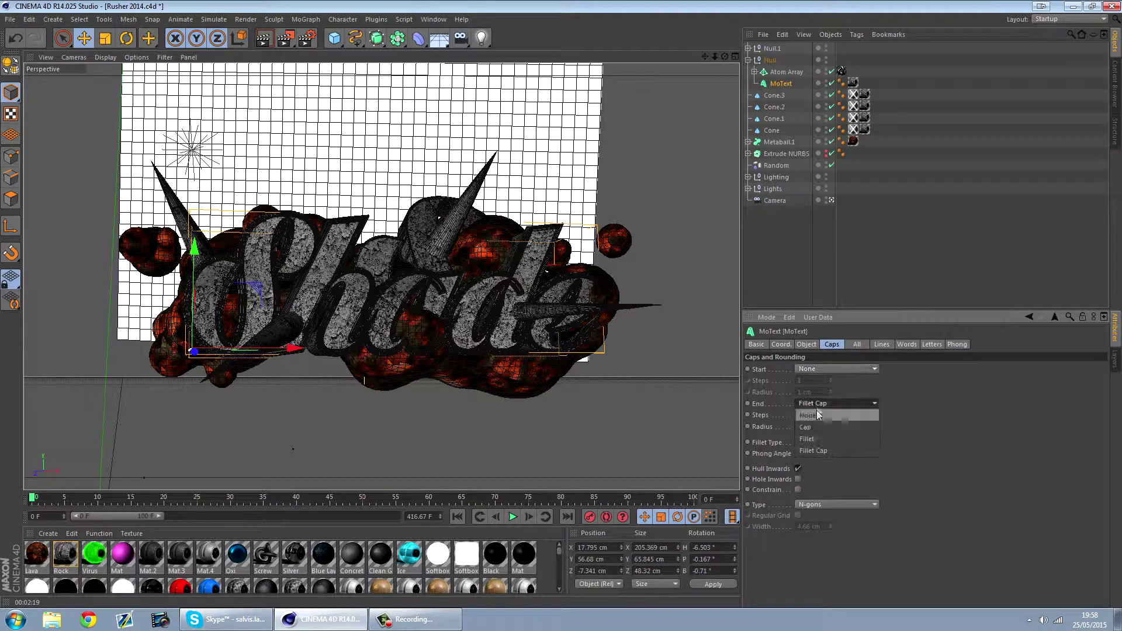
{"action": "left_click", "coordinate": [815, 415]}
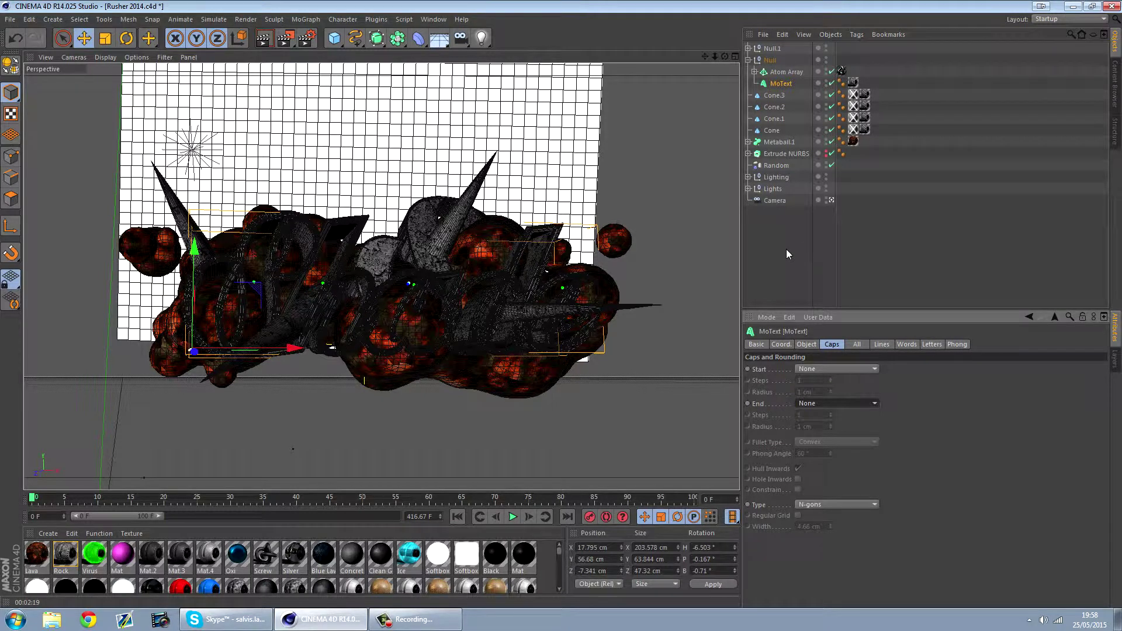
Set the start and end caps of the Shade MoText outside the Atom Array to Cap.
{"action": "left_click", "coordinate": [808, 345]}
{"action": "left_click", "coordinate": [833, 344]}
{"action": "left_click", "coordinate": [822, 369]}
{"action": "left_click", "coordinate": [819, 393]}
{"action": "left_click", "coordinate": [816, 403]}
{"action": "left_click", "coordinate": [813, 425]}
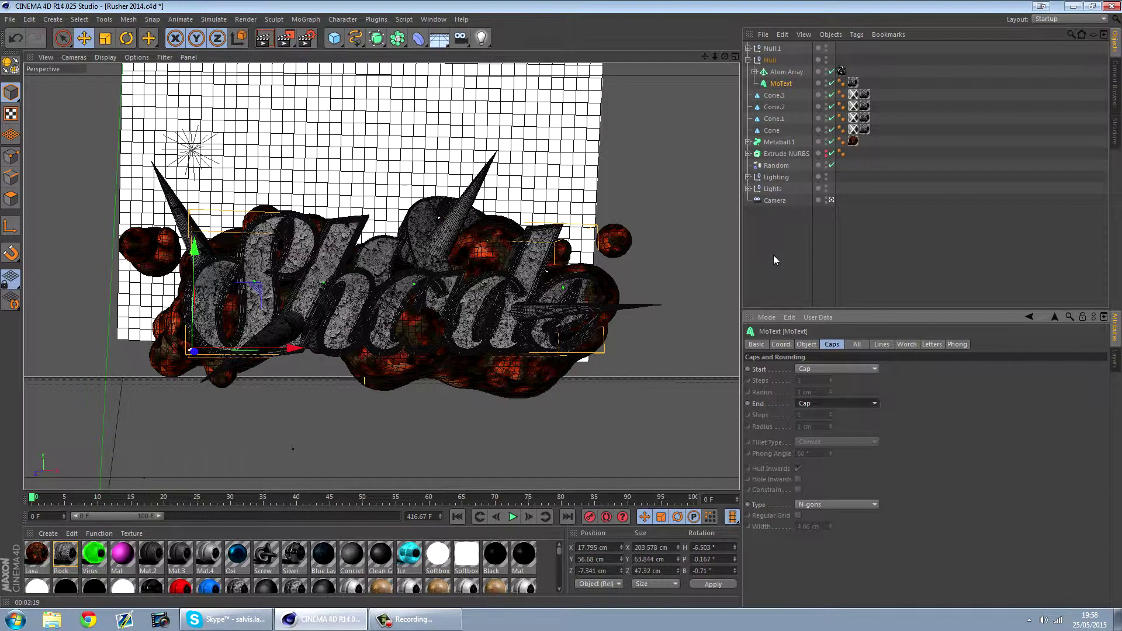
Set the start and end caps of the Shade MoText nested in the Atom Array to Cap.
{"action": "left_click", "coordinate": [782, 72]}
{"action": "left_click", "coordinate": [755, 72]}
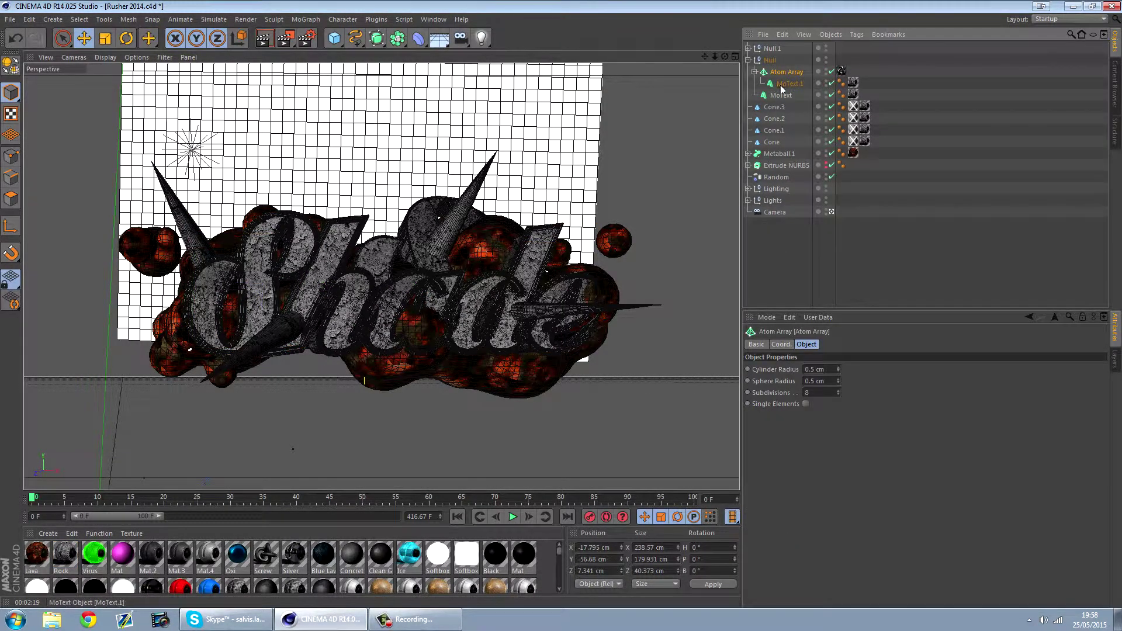
{"action": "left_click", "coordinate": [783, 85]}
{"action": "left_click", "coordinate": [819, 369]}
{"action": "left_click", "coordinate": [812, 393]}
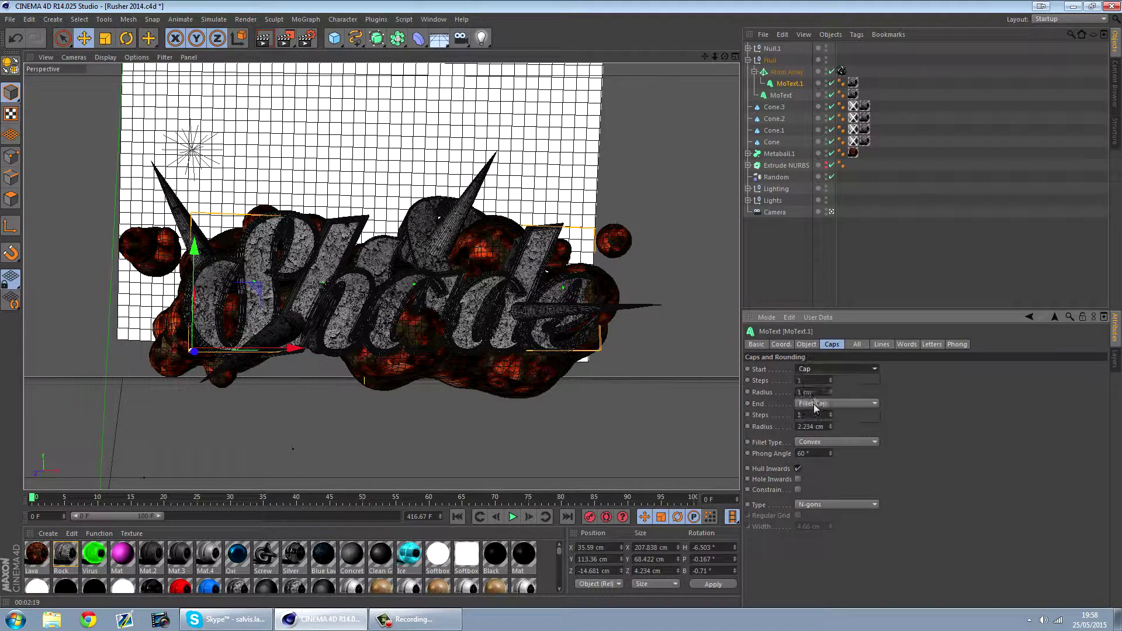
{"action": "left_click", "coordinate": [816, 403]}
{"action": "left_click", "coordinate": [809, 427]}
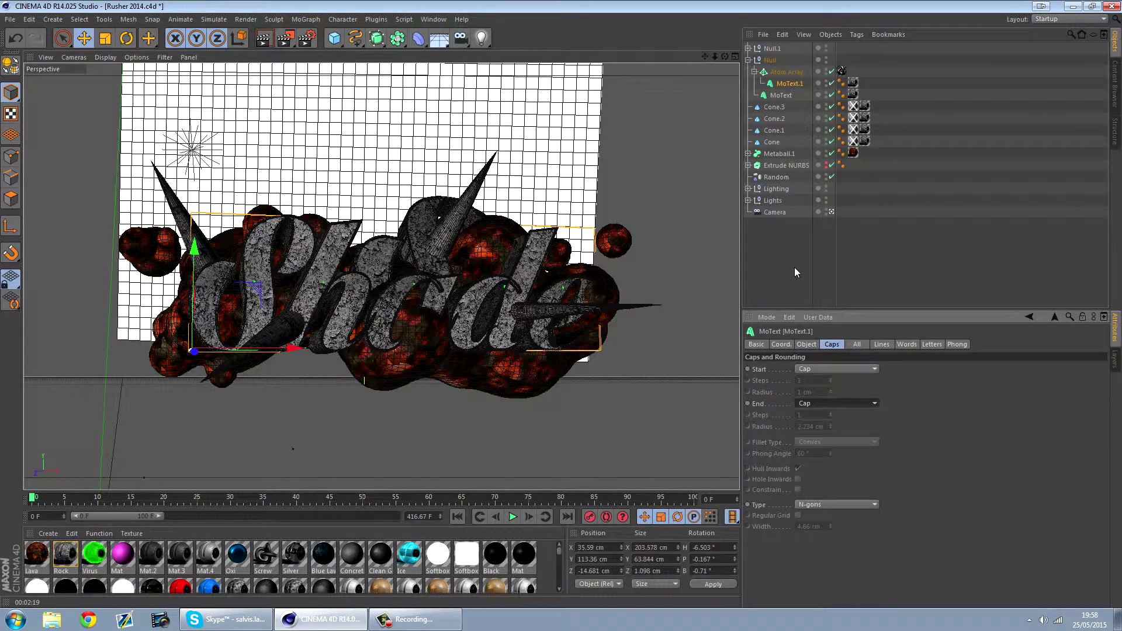
{"action": "left_click", "coordinate": [791, 269]}
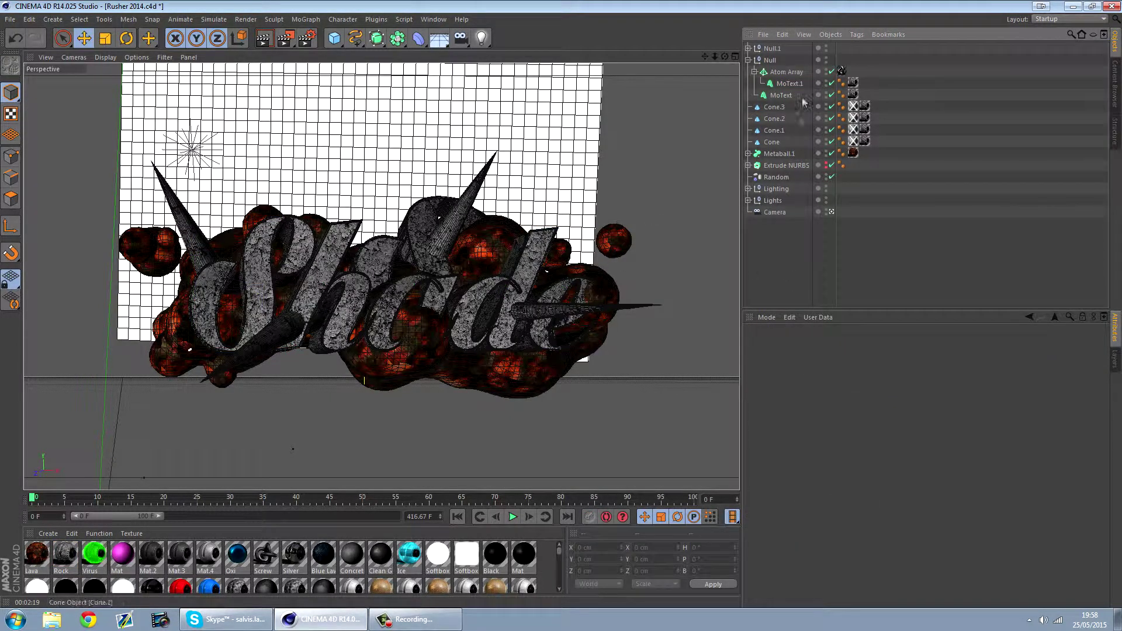
{"action": "left_click", "coordinate": [782, 82]}
{"action": "left_click", "coordinate": [810, 344]}
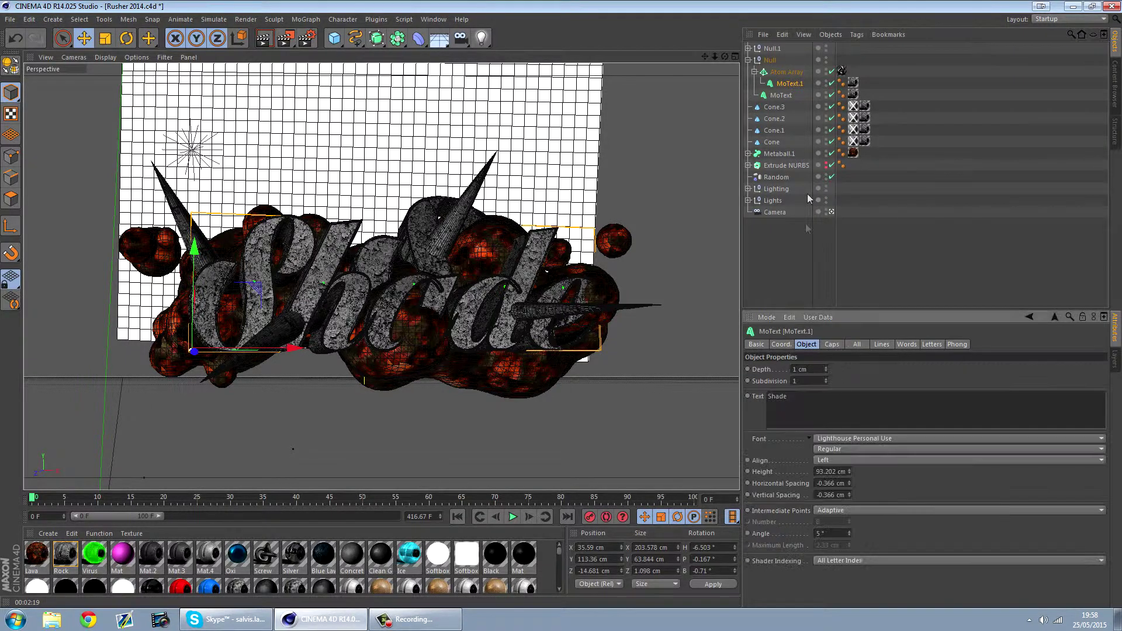
{"action": "left_click", "coordinate": [787, 71]}
{"action": "left_click", "coordinate": [815, 265]}
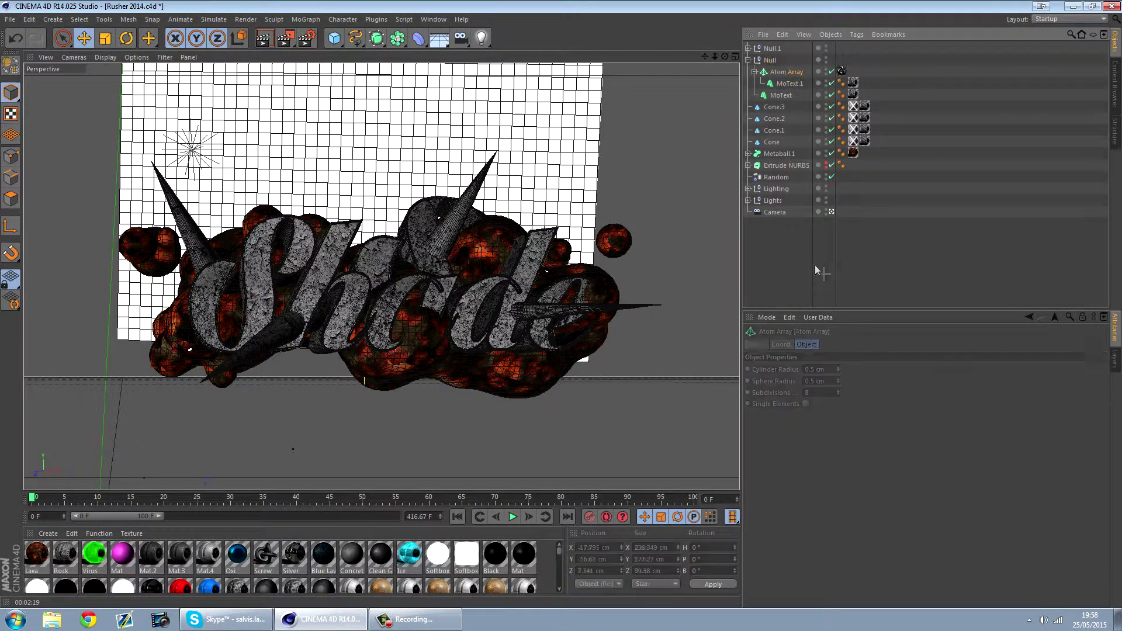
Switch the viewport display to smooth shading without wireframe lines.
{"action": "left_click", "coordinate": [105, 56]}
{"action": "left_click", "coordinate": [116, 79]}
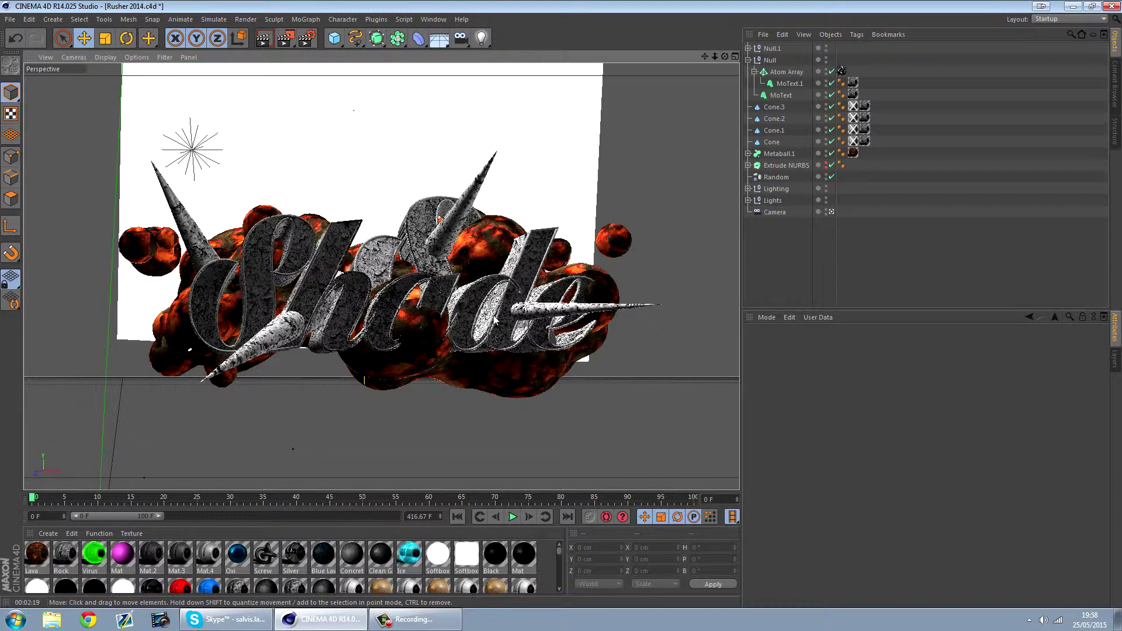
Apply a new Random effector to both Shade MoText objects with 5% strength and rotation enabled at a 30° heading.
{"action": "left_click", "coordinate": [787, 83]}
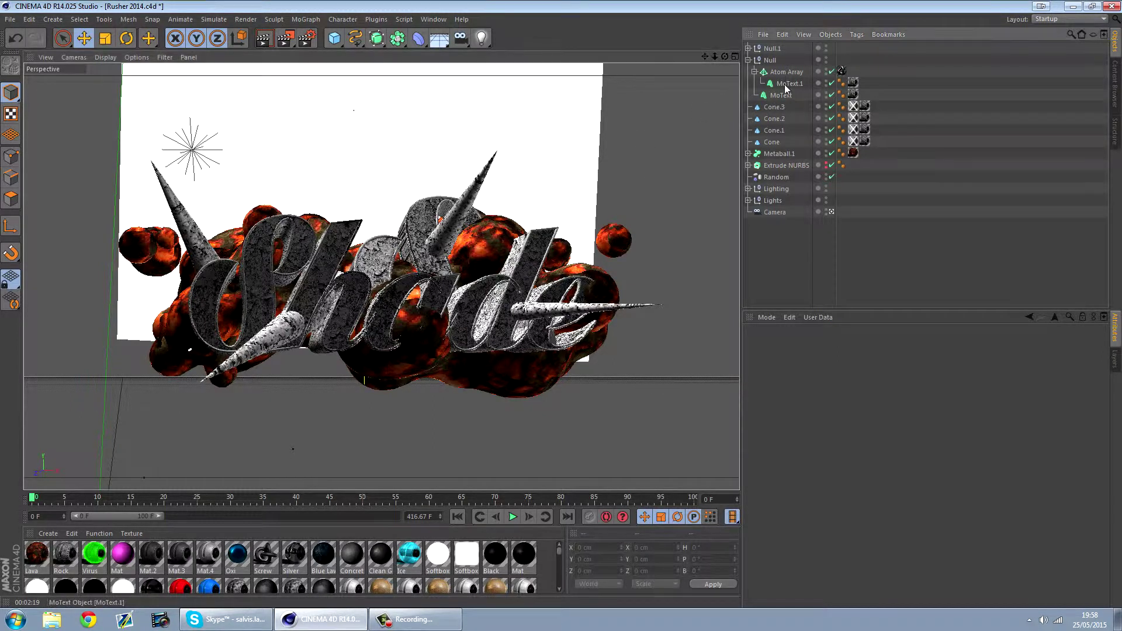
{"action": "left_click", "coordinate": [781, 95], "text": "ctrl"}
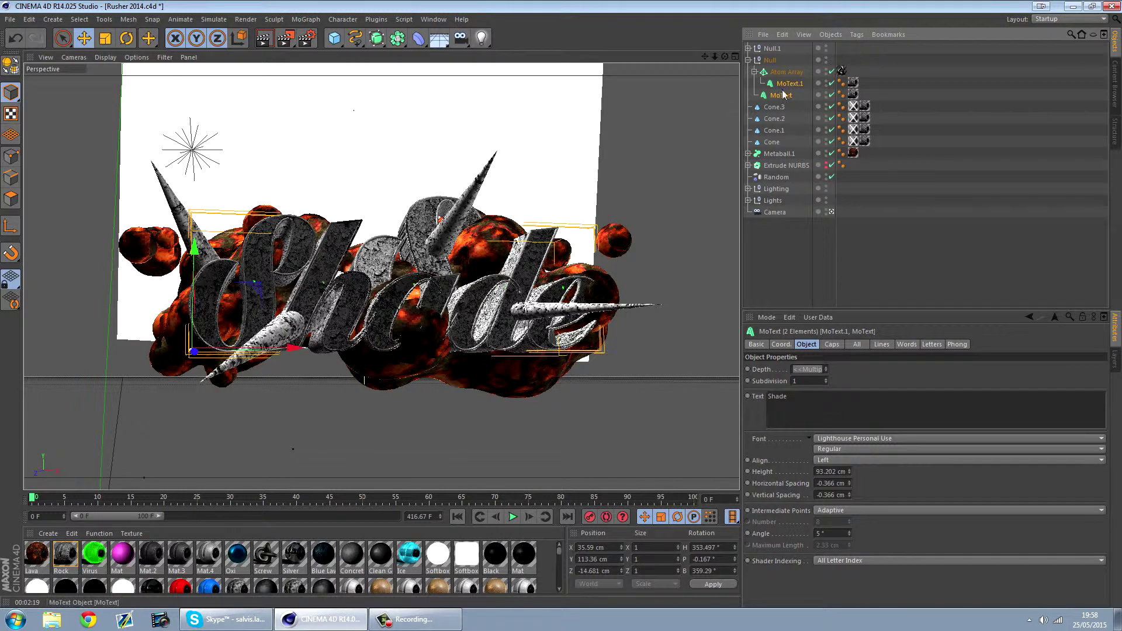
{"action": "left_click", "coordinate": [306, 19]}
{"action": "mouse_move", "coordinate": [315, 38]}
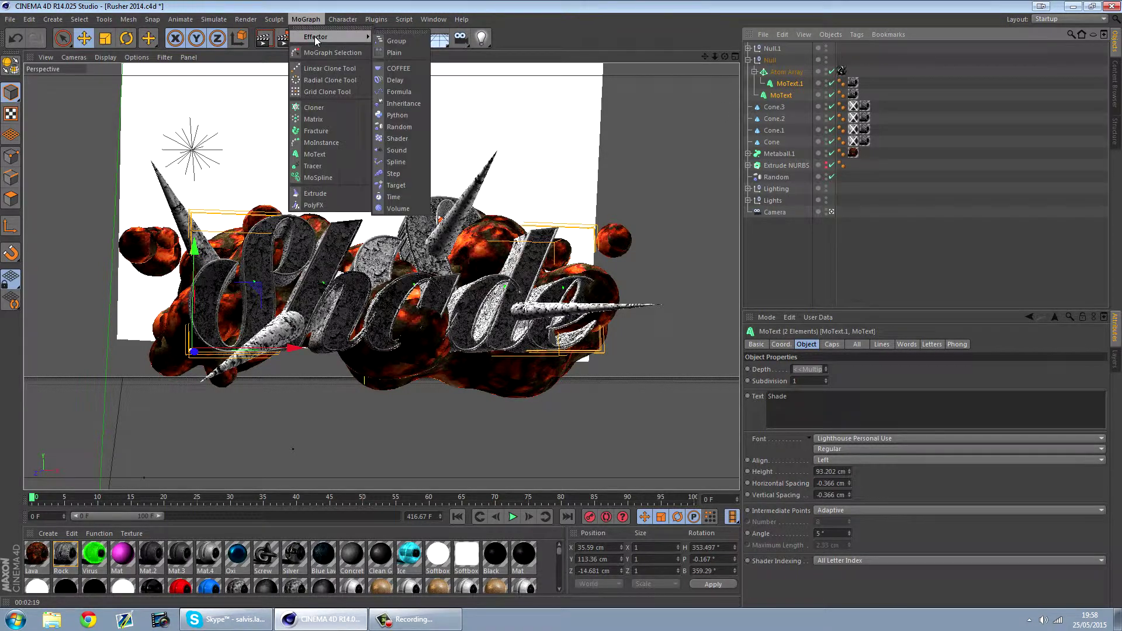
{"action": "left_click", "coordinate": [405, 128]}
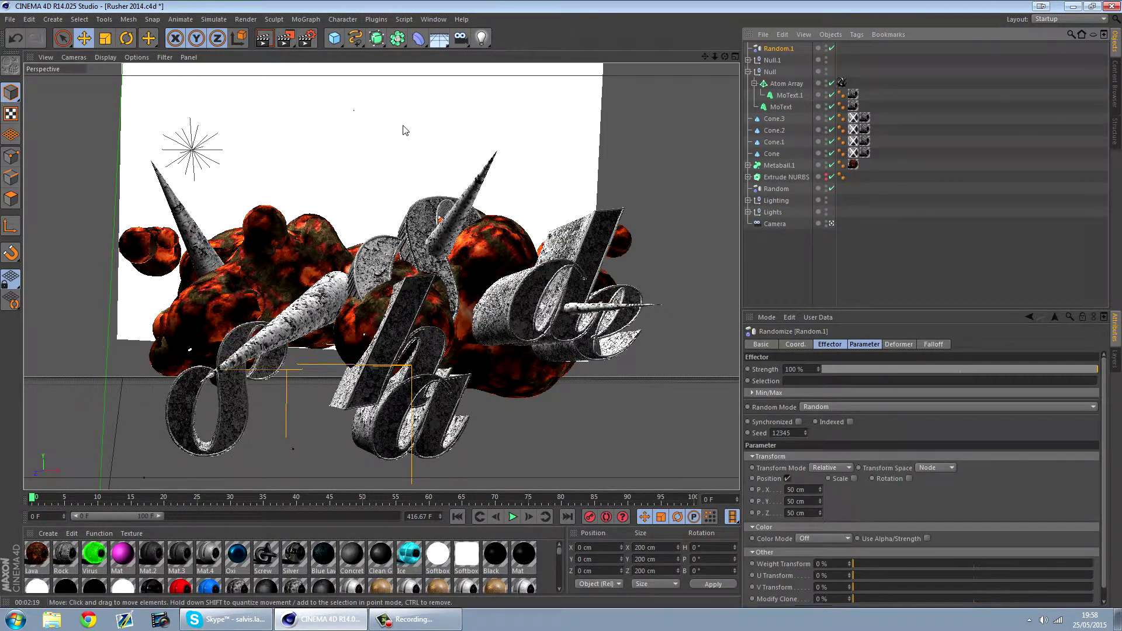
{"action": "left_click_drag", "start_coordinate": [841, 369], "coordinate": [836, 369]}
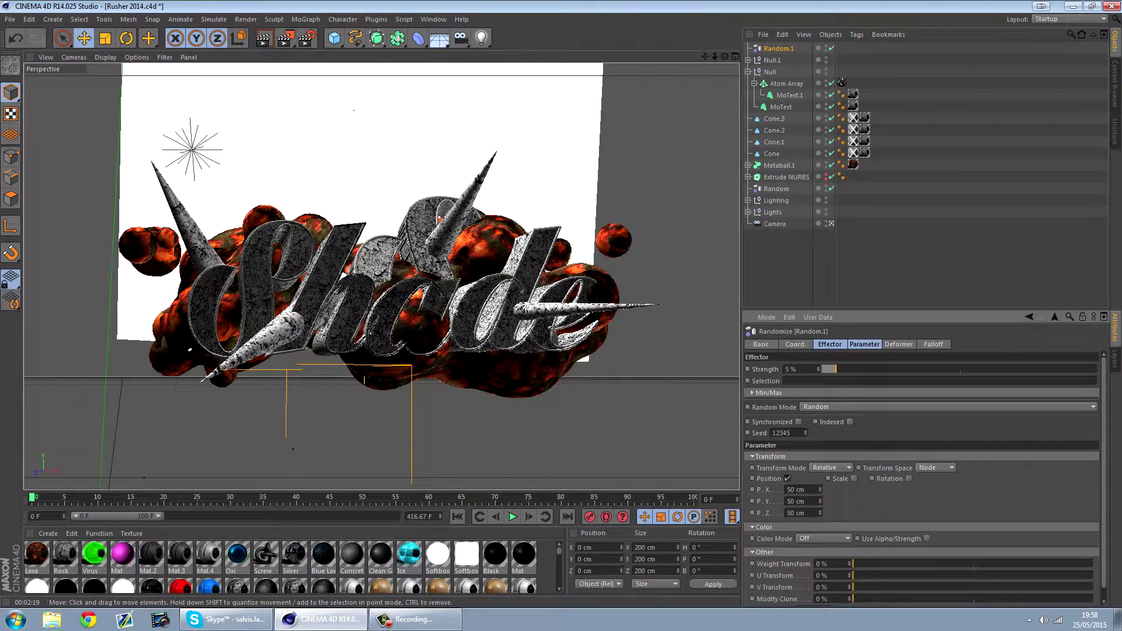
{"action": "left_click", "coordinate": [909, 478]}
{"action": "left_click_drag", "start_coordinate": [941, 492], "coordinate": [941, 438]}
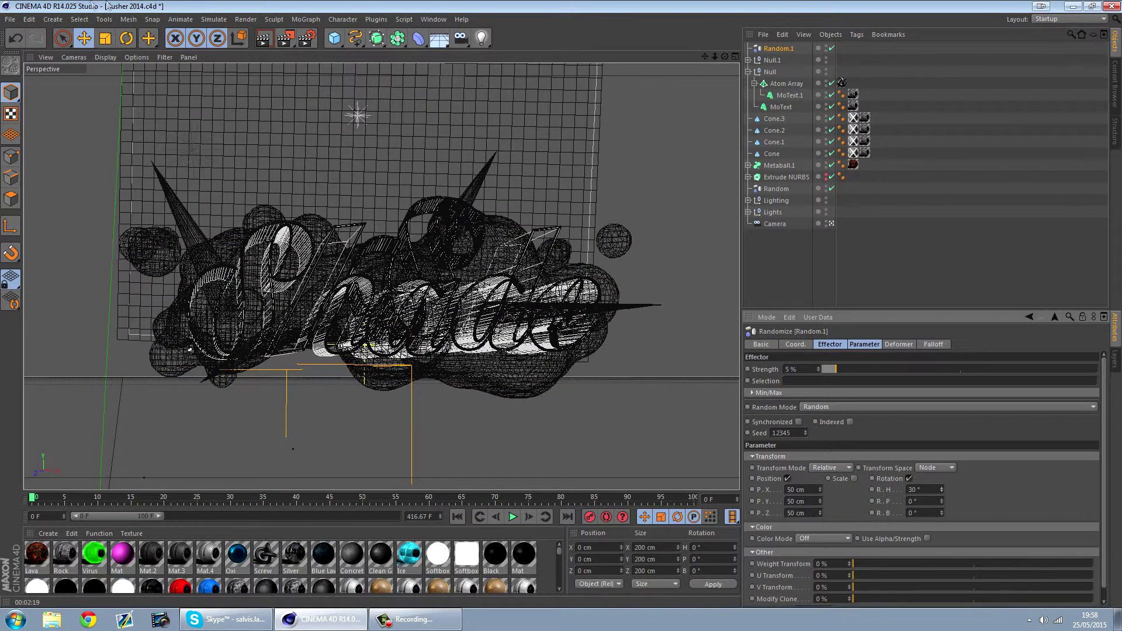
Switch the viewport display to Constant Shading (Lines).
{"action": "left_click", "coordinate": [106, 57]}
{"action": "left_click", "coordinate": [125, 154]}
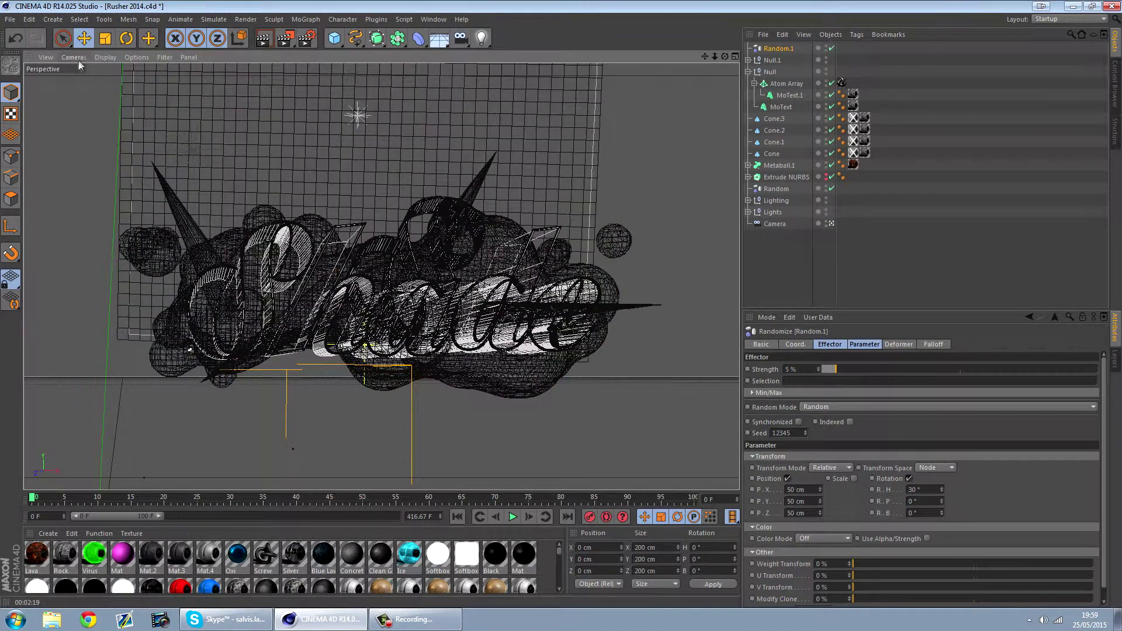
{"action": "left_click", "coordinate": [106, 57]}
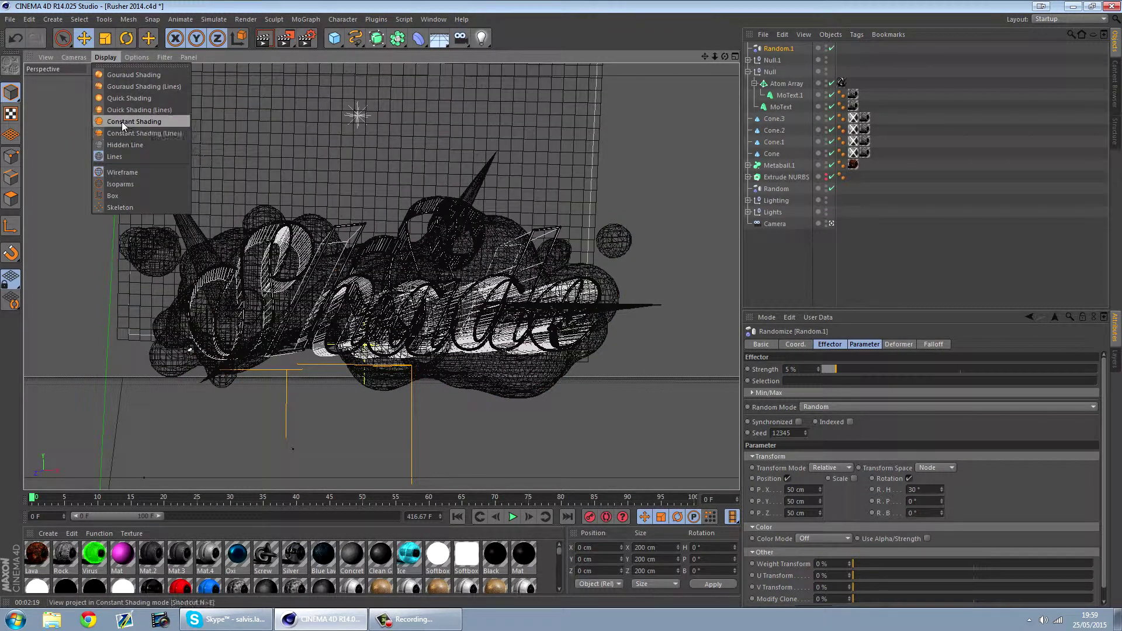
{"action": "left_click", "coordinate": [122, 121]}
{"action": "left_click", "coordinate": [106, 57]}
{"action": "left_click", "coordinate": [135, 133]}
Fine-tune the heading rotation of the Shade text's Random effector and deselect the effector.
{"action": "mouse_move", "coordinate": [943, 493]}
{"action": "left_mouse_down"}
{"action": "mouse_move", "coordinate": [943, 472]}
{"action": "mouse_move", "coordinate": [943, 513]}
{"action": "mouse_move", "coordinate": [941, 502]}
{"action": "left_mouse_up"}
{"action": "left_click", "coordinate": [784, 268]}
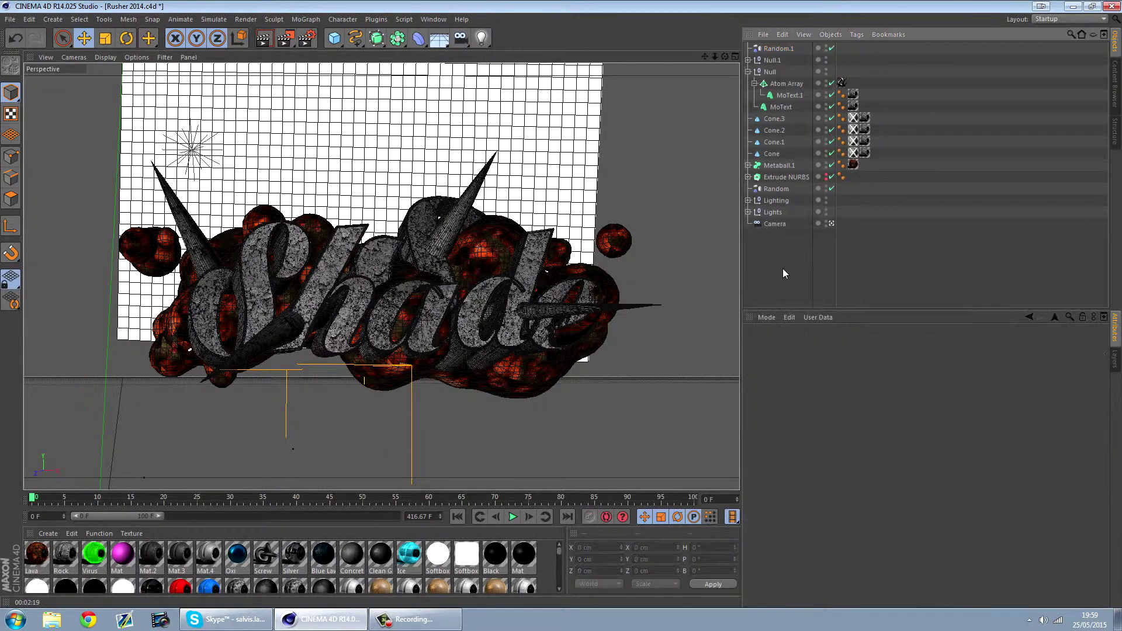